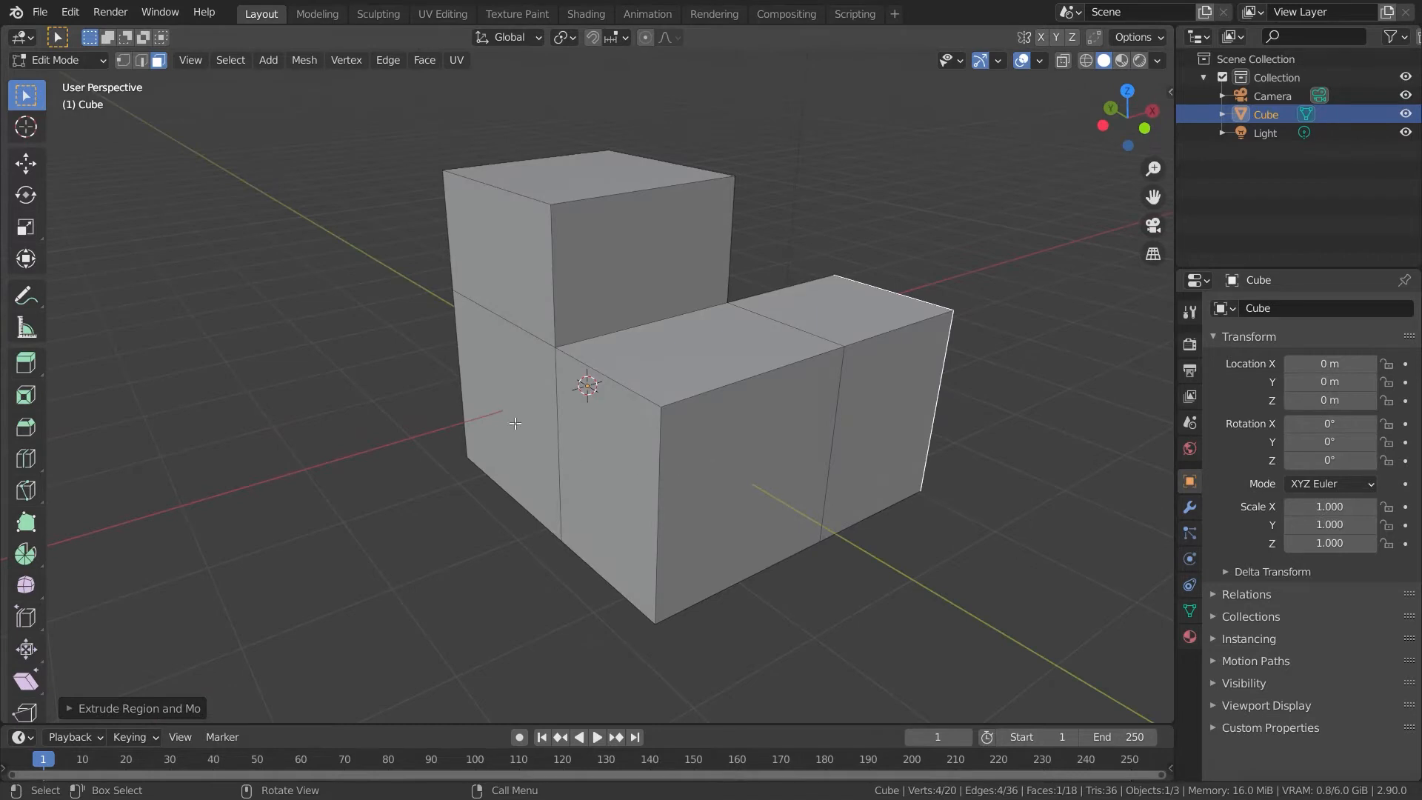
Step: Extrude the base block's exposed side face outward, extending it further with the Extrude Manifold tool
left_click(385, 444)
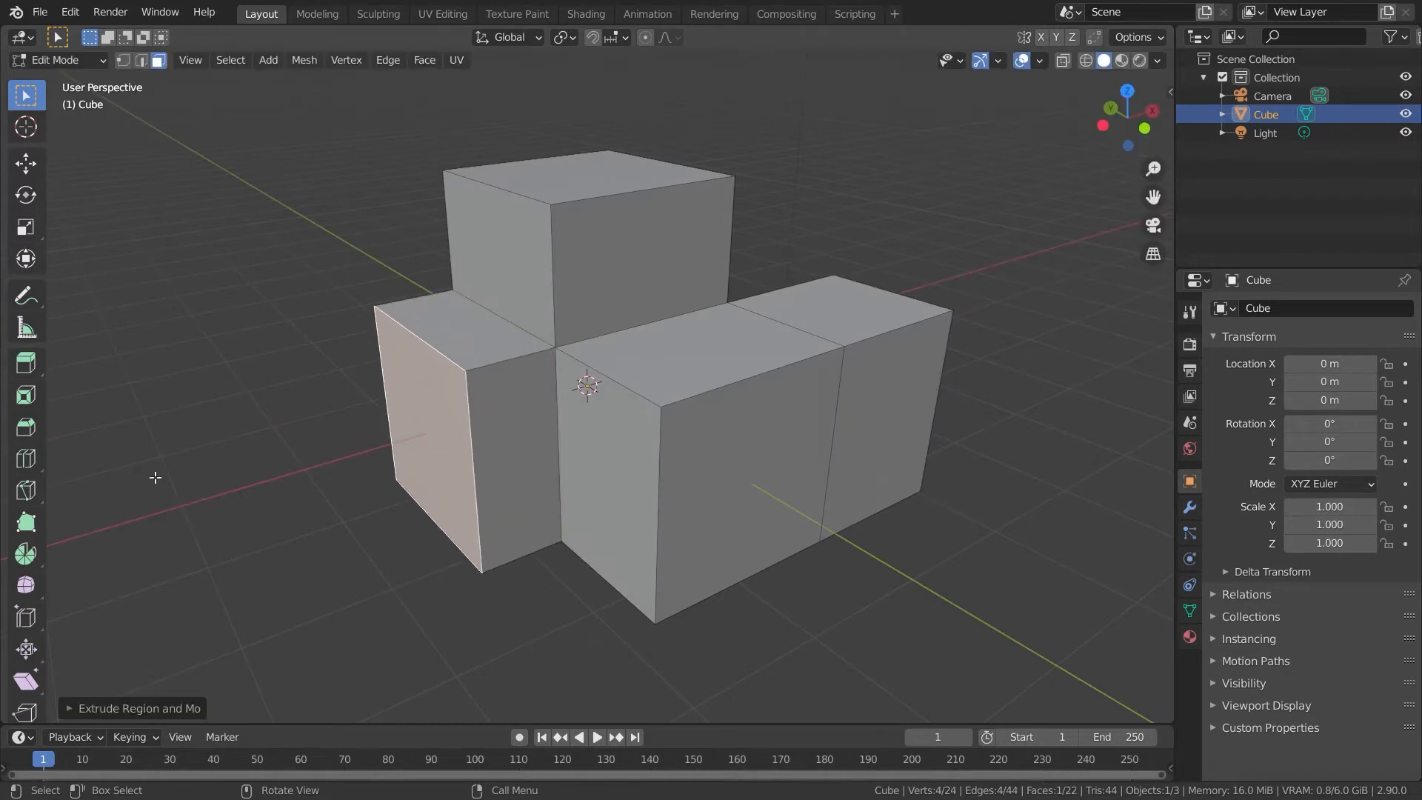
left_click(25, 362)
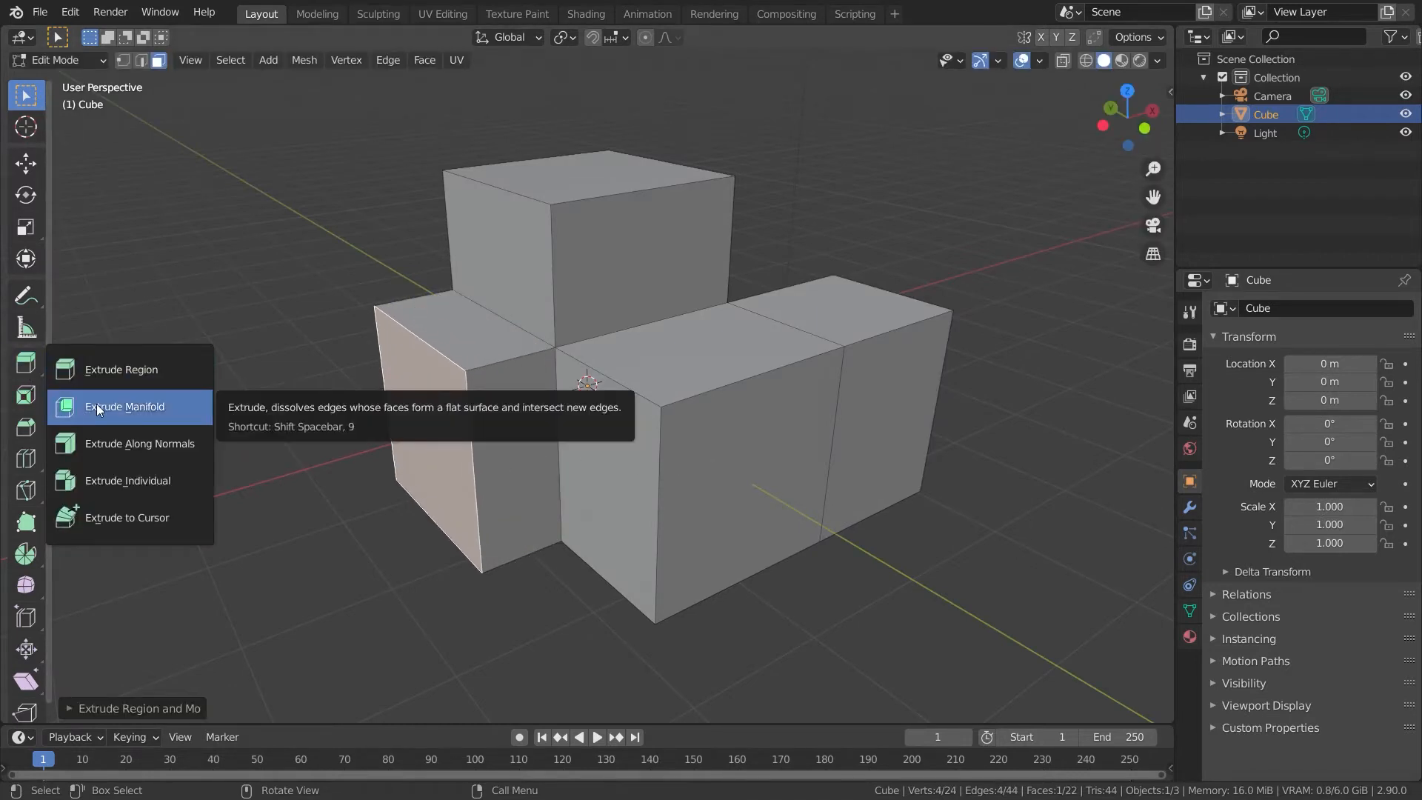
left_click(97, 408)
middle_click_drag(526, 527, 489, 531)
left_click_drag(317, 463, 214, 489)
Step: Extrude the large front face of the base outward with Extrude Manifold to lengthen that arm
left_click(667, 512)
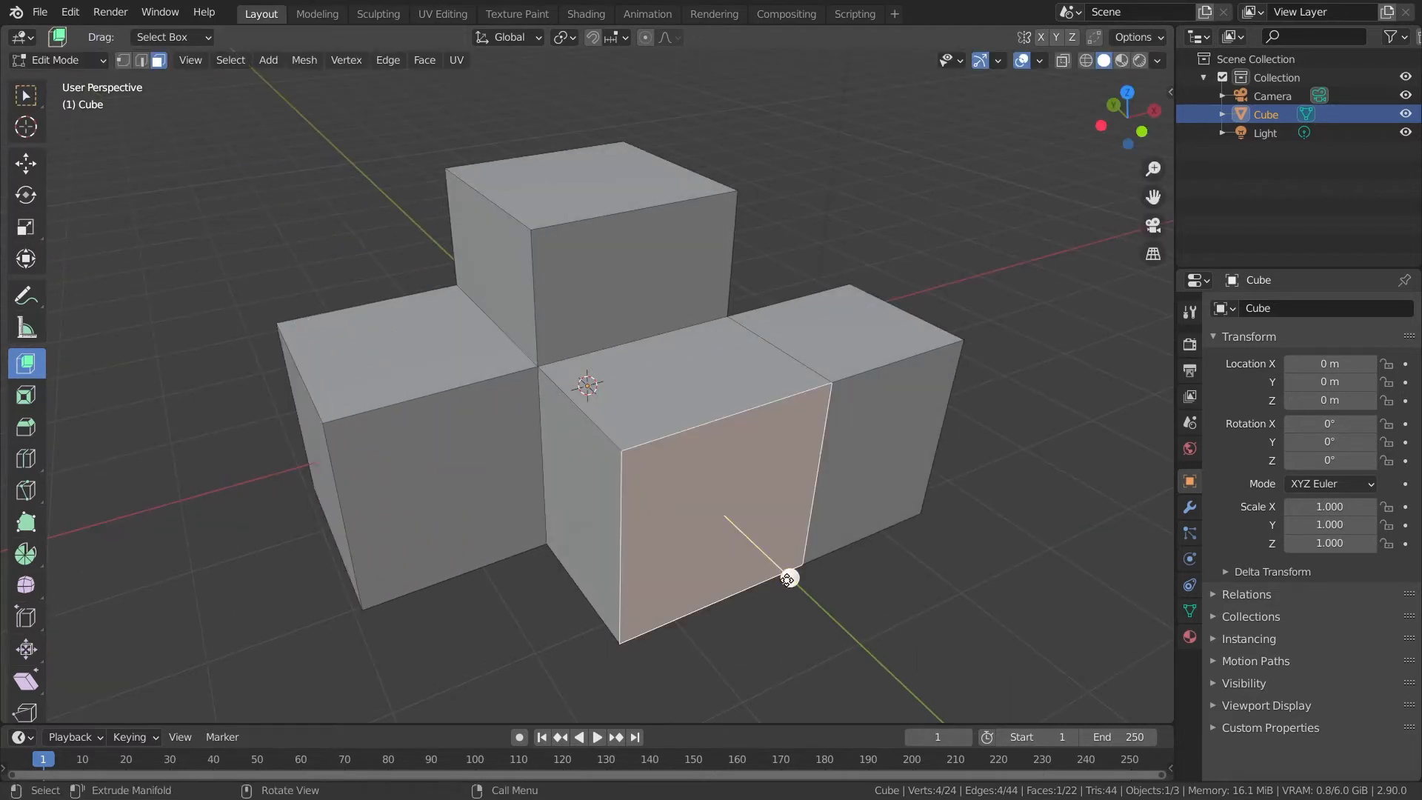
left_click_drag(788, 578, 896, 679)
middle_click_drag(723, 508, 724, 573)
left_click_drag(820, 640, 930, 687)
middle_click_drag(929, 687, 641, 501)
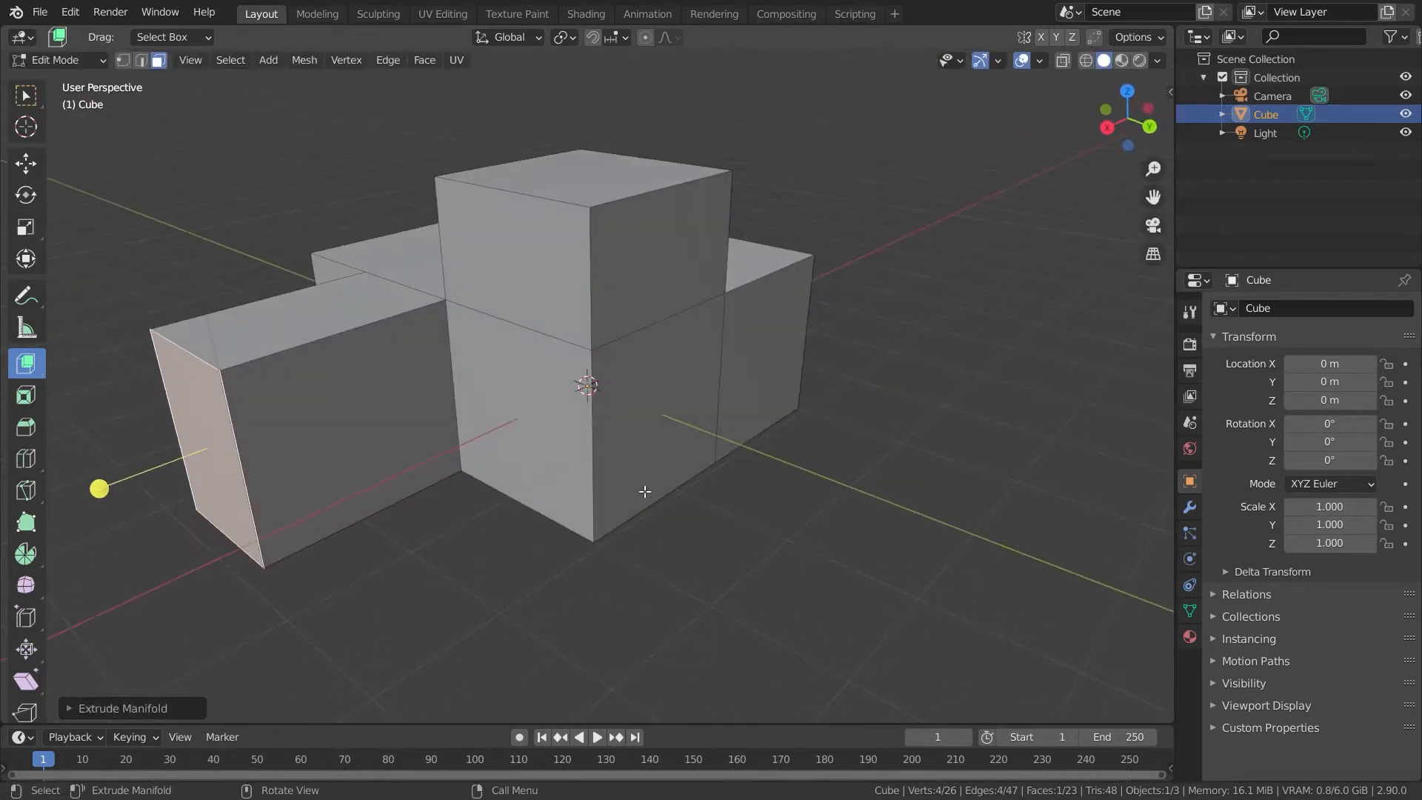
Step: Extrude the side face beneath the raised block outward along the Y axis
left_click(646, 484)
left_click_drag(745, 456, 908, 516)
middle_click_drag(848, 562, 841, 530)
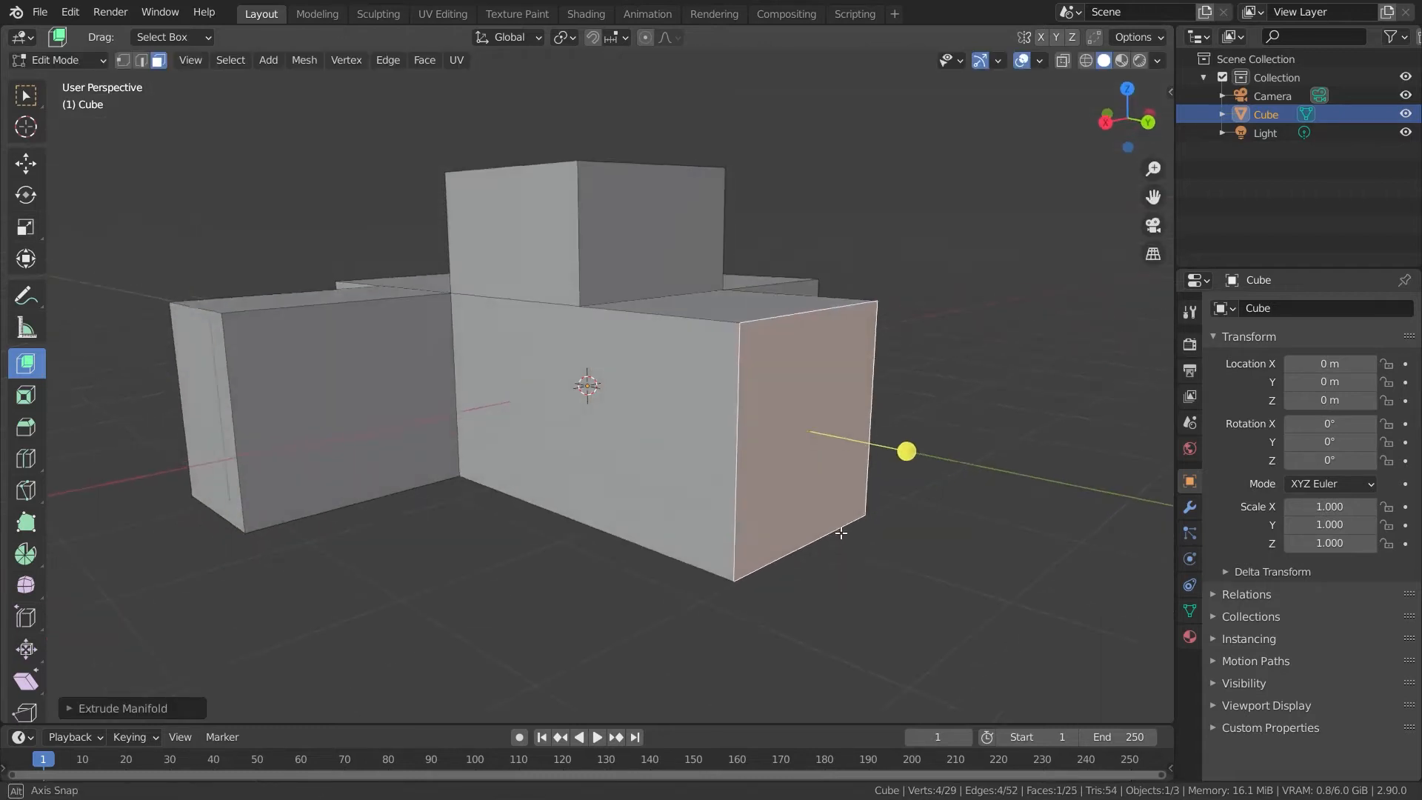
Step: Extrude the X-facing side of the new block outward along the neighbouring arm with Extrude Manifold
left_click(648, 476)
scroll(667, 511, "down", 5)
middle_click_drag(668, 511, 492, 448)
left_click_drag(464, 420, 295, 445)
middle_click_drag(295, 445, 604, 518)
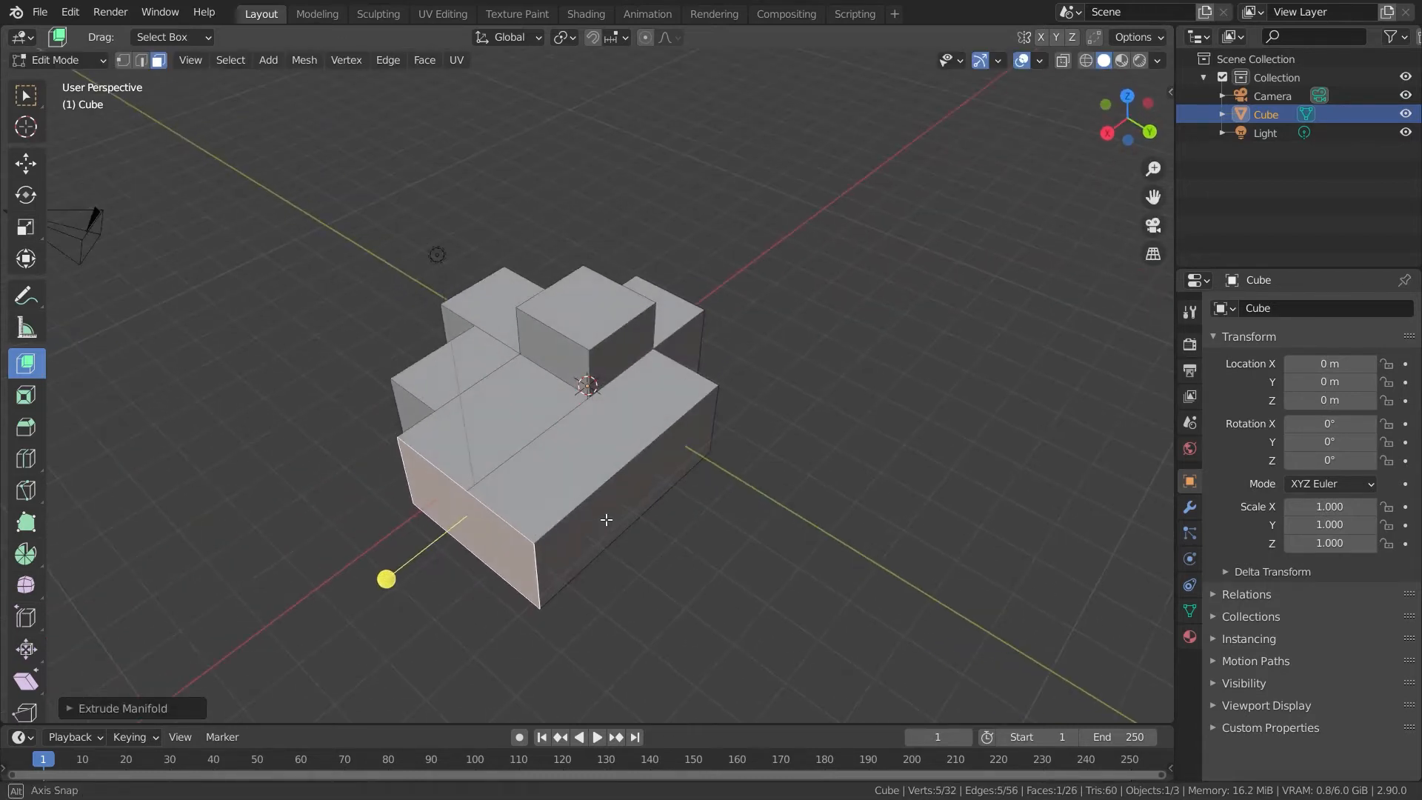
Step: Extrude the flat top face beside the raised block upward into a taller tower
left_click(509, 429)
left_click_drag(469, 338, 458, 215)
middle_click_drag(753, 391, 459, 393)
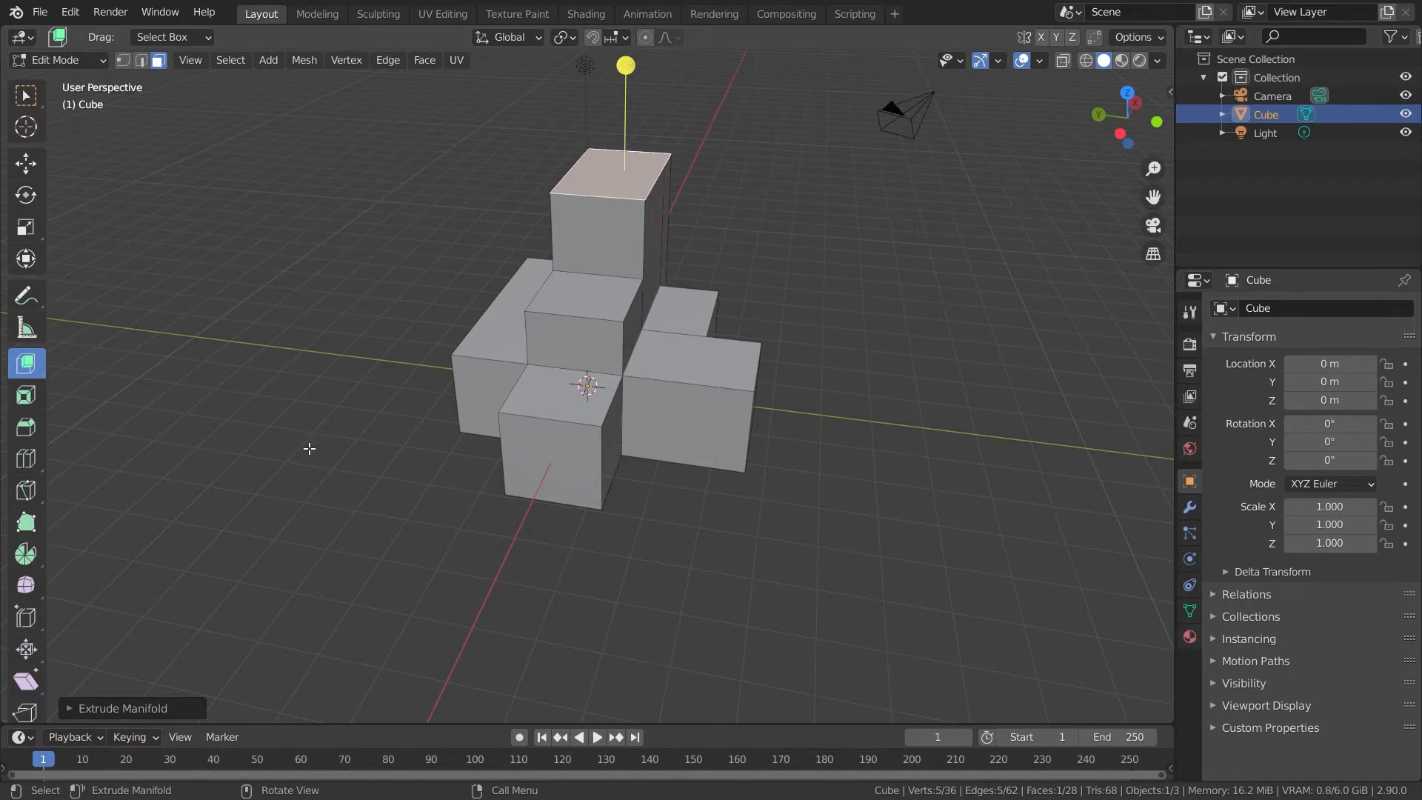
middle_click_drag(546, 482, 410, 504)
Step: Add a centred loop cut across the small raised block next to the tower
key("Tab")
middle_click_drag(616, 495, 589, 498)
key("Tab")
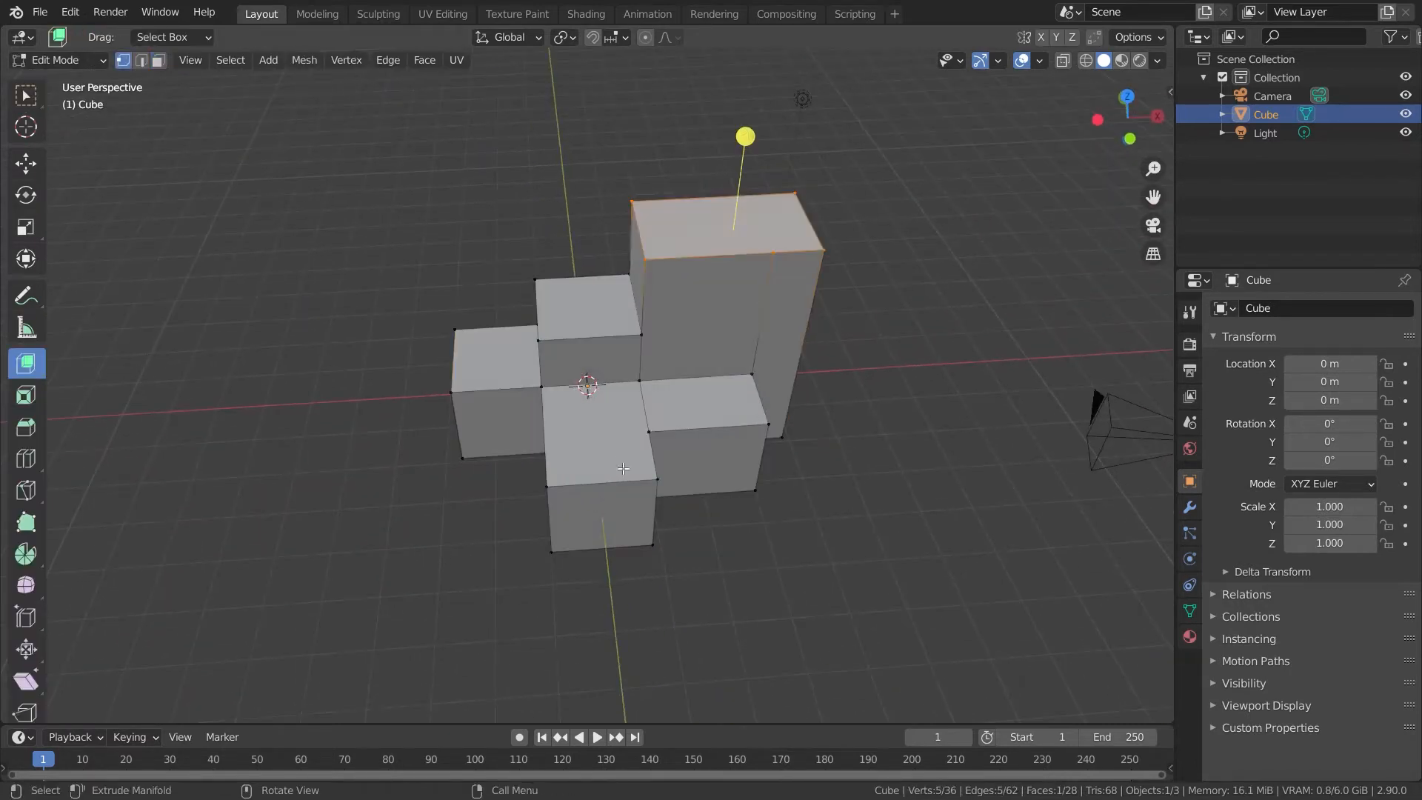
key("ctrl+r")
double_click(607, 373)
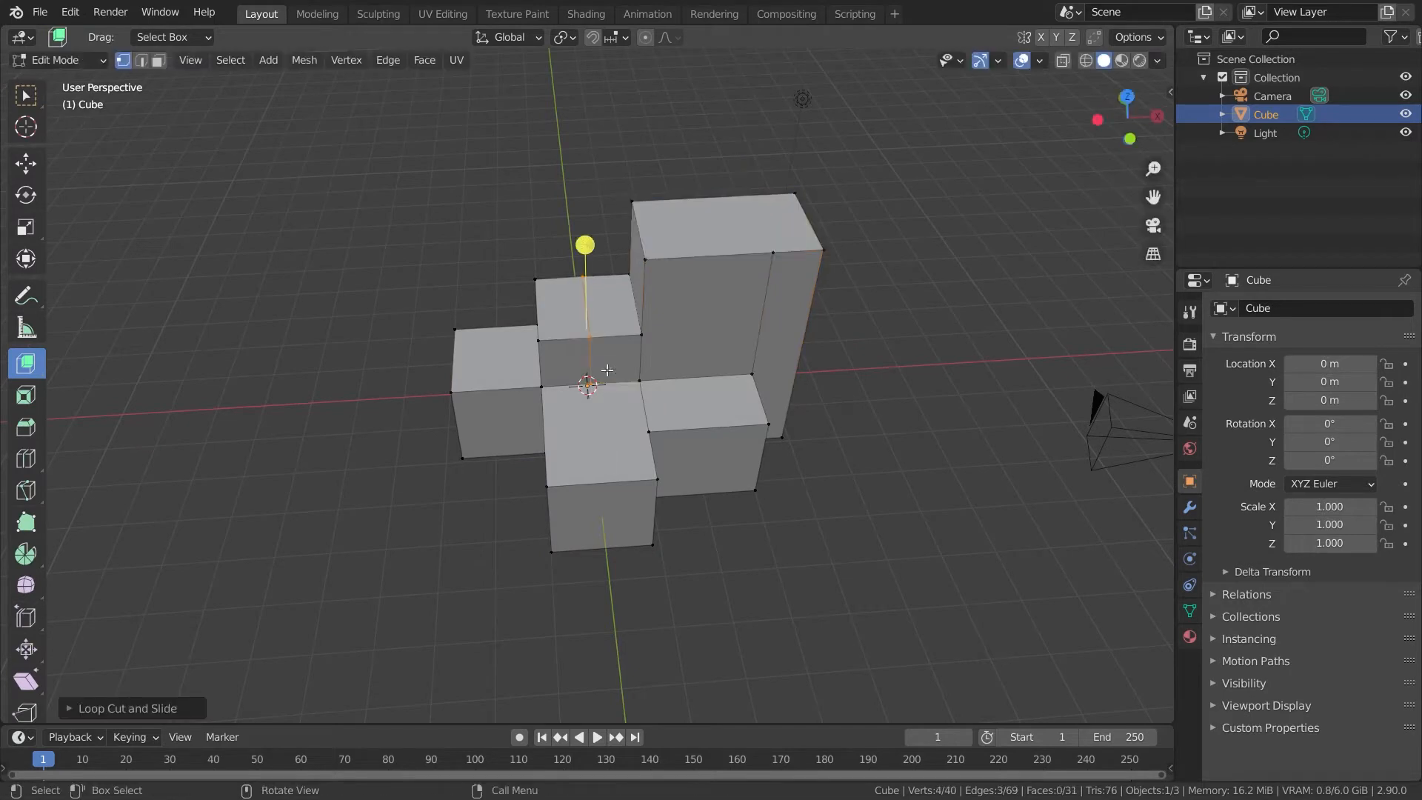
scroll(651, 398, "up", 1)
scroll(656, 399, "up", 4)
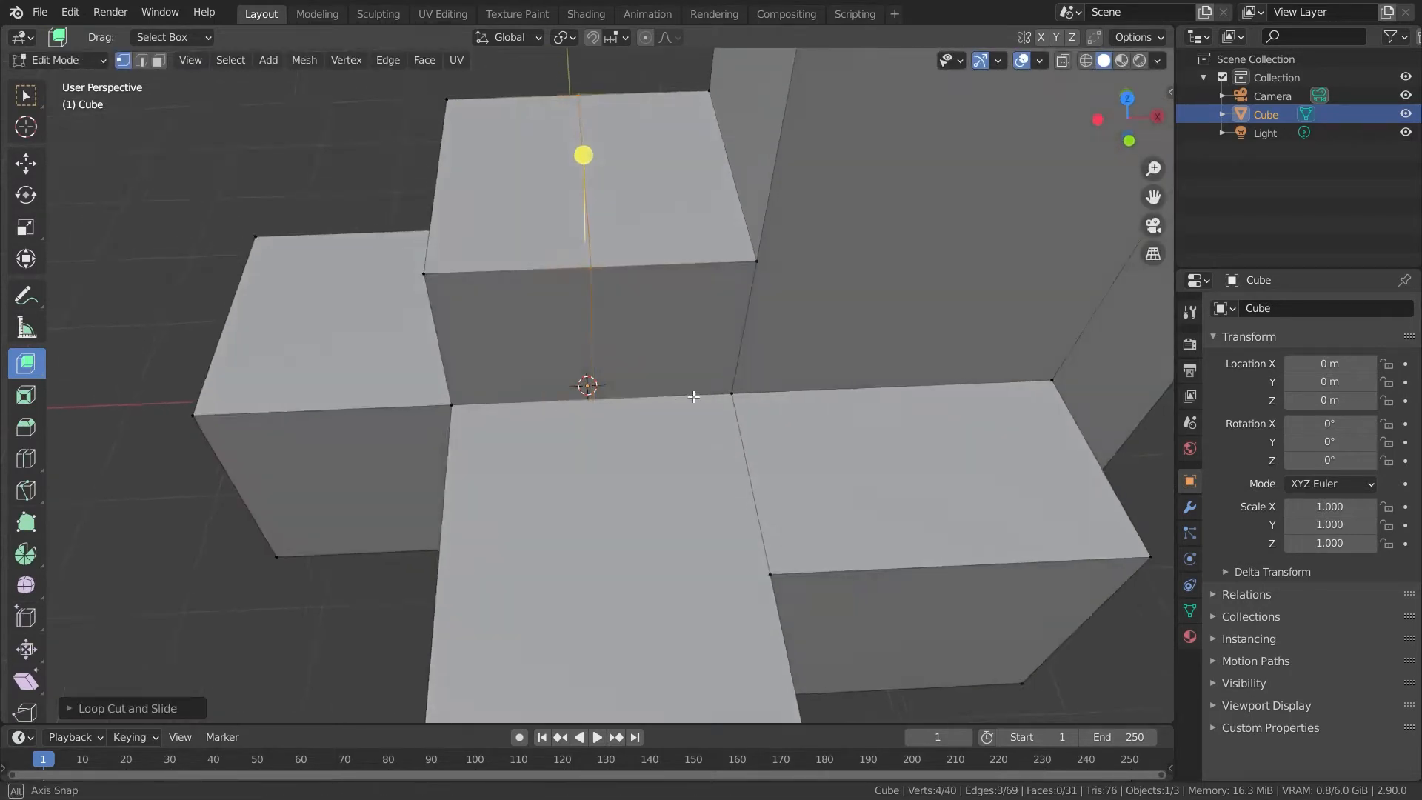
Step: Turn on snapping with Edge Center as the snap target and clear the selection
right_click(657, 404)
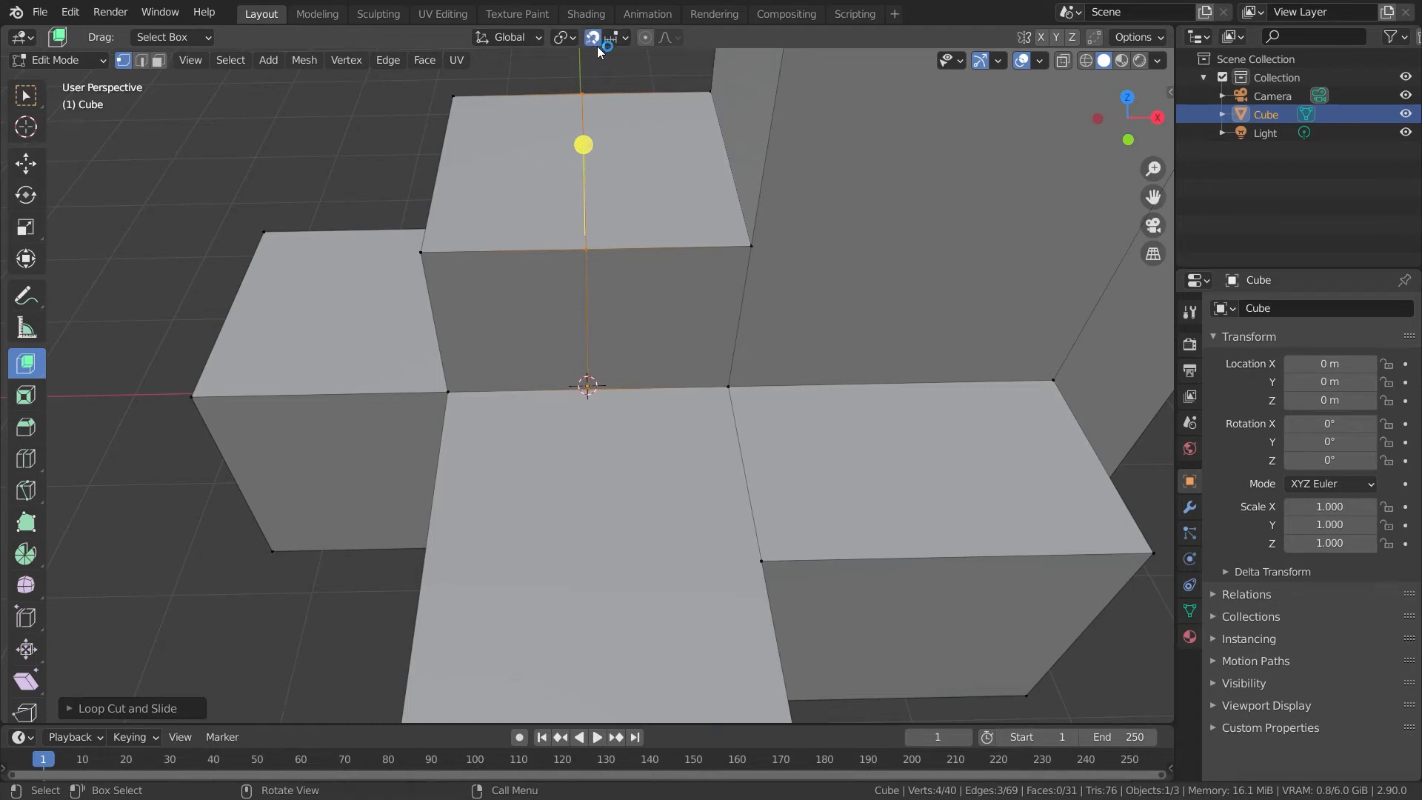
left_click(617, 38)
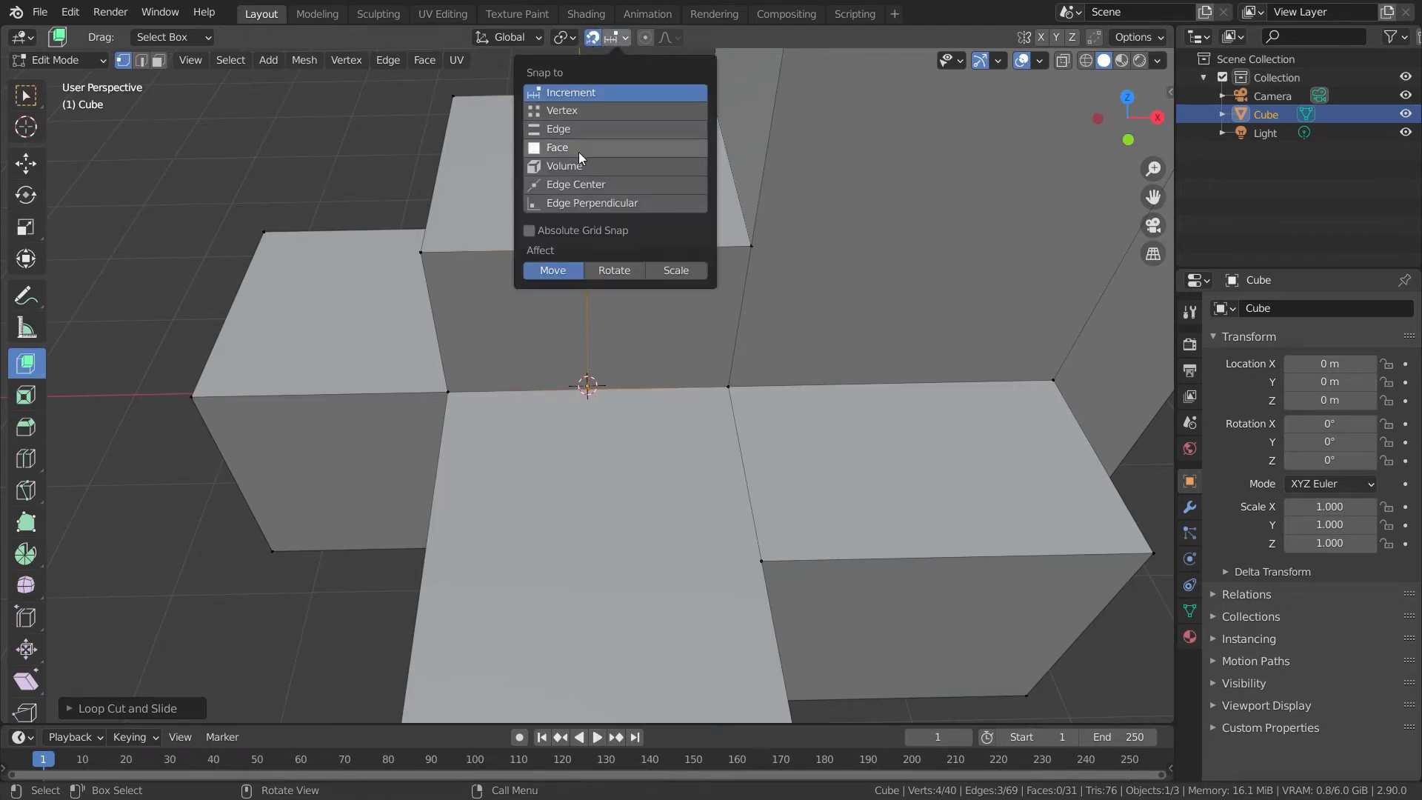
left_click(574, 185)
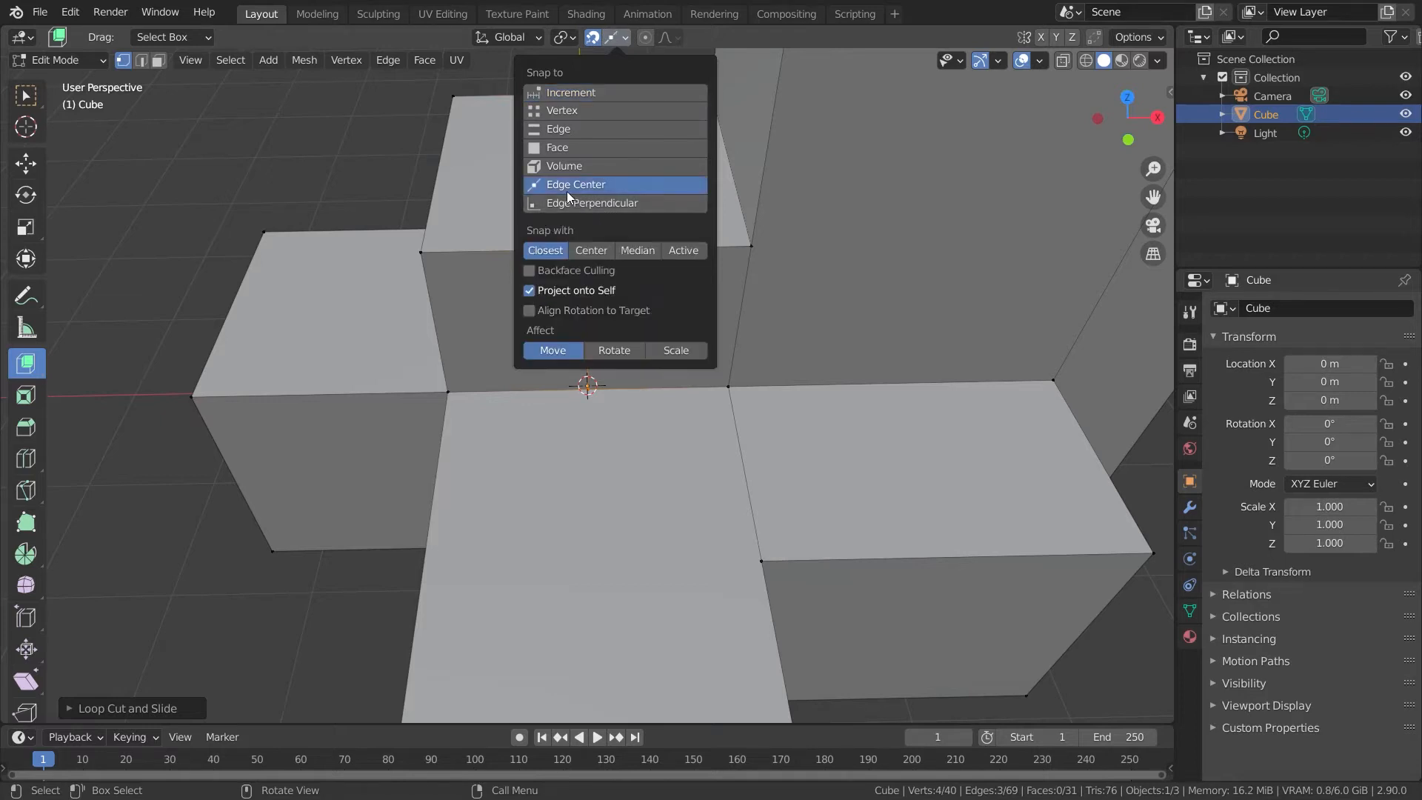
left_click(485, 281)
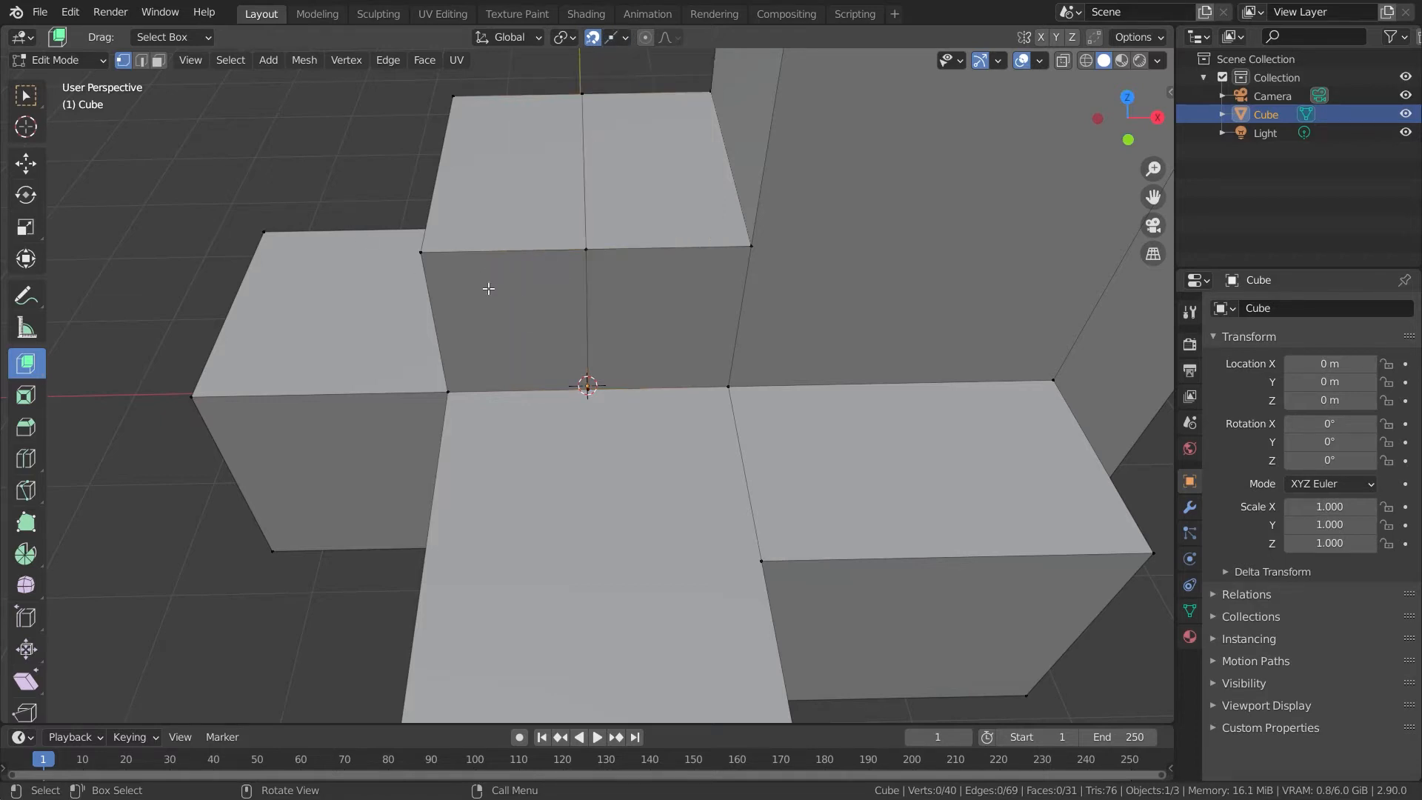
Step: Add a loop cut midway across the raised block's right half and another in its left half, slid closer to the centre cut
left_click(631, 107)
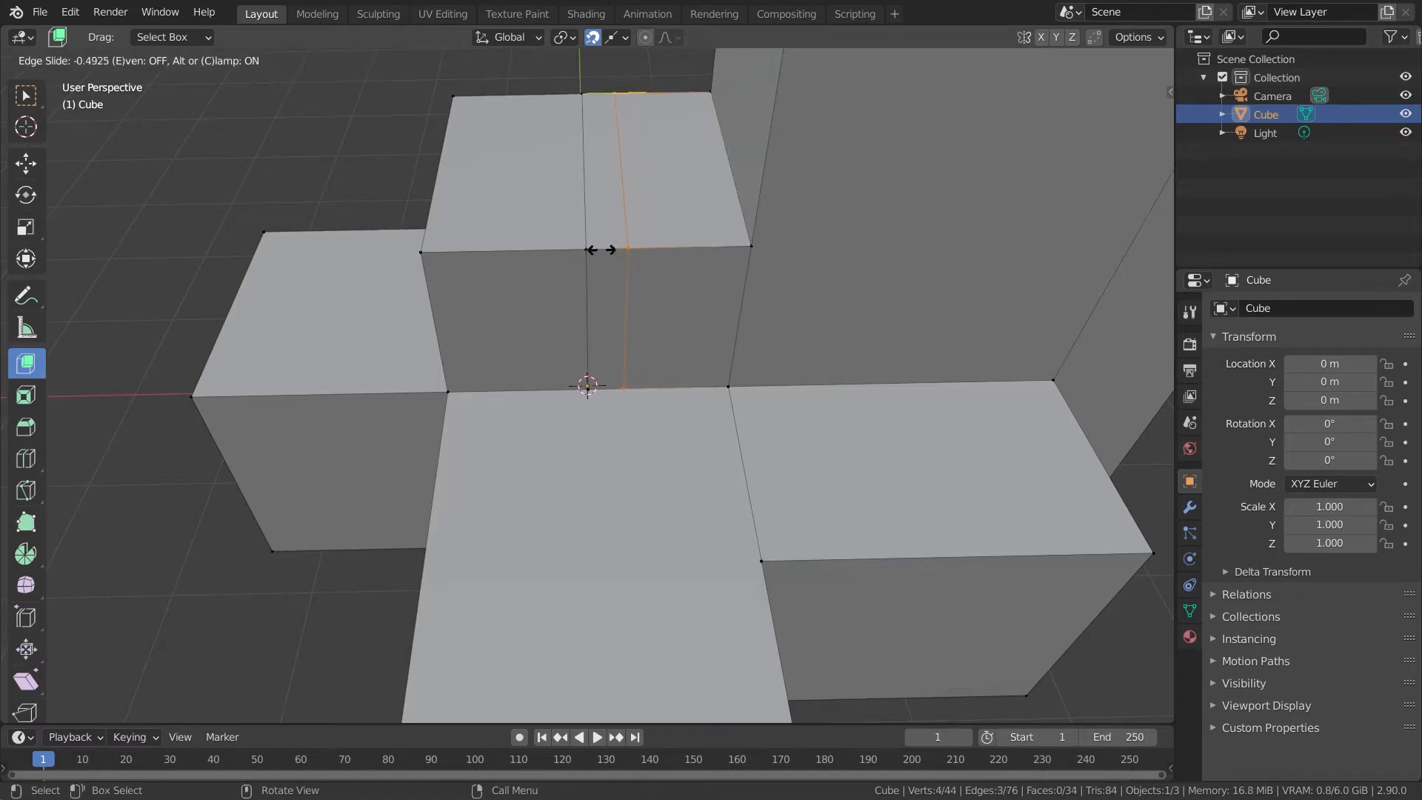
right_click(572, 261)
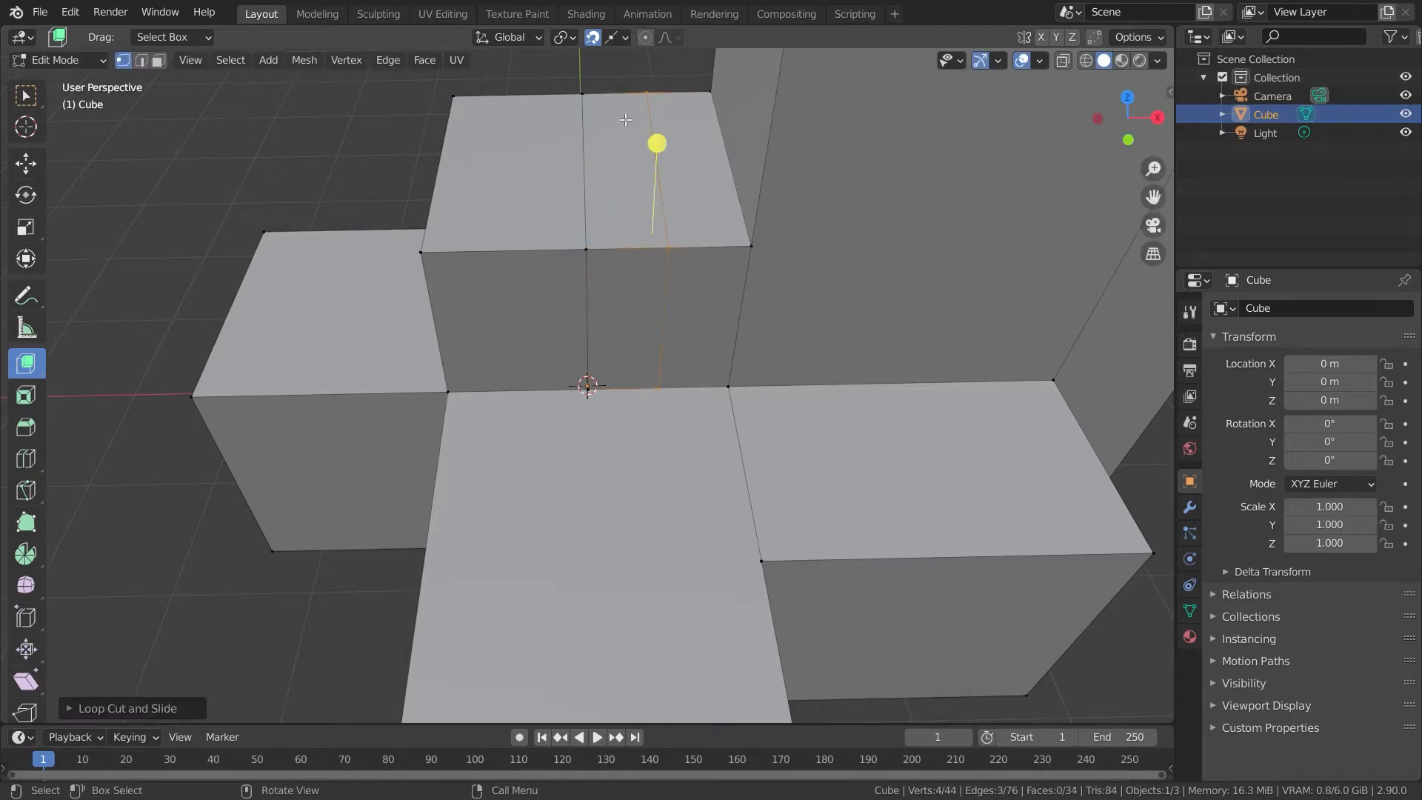
left_click(619, 38)
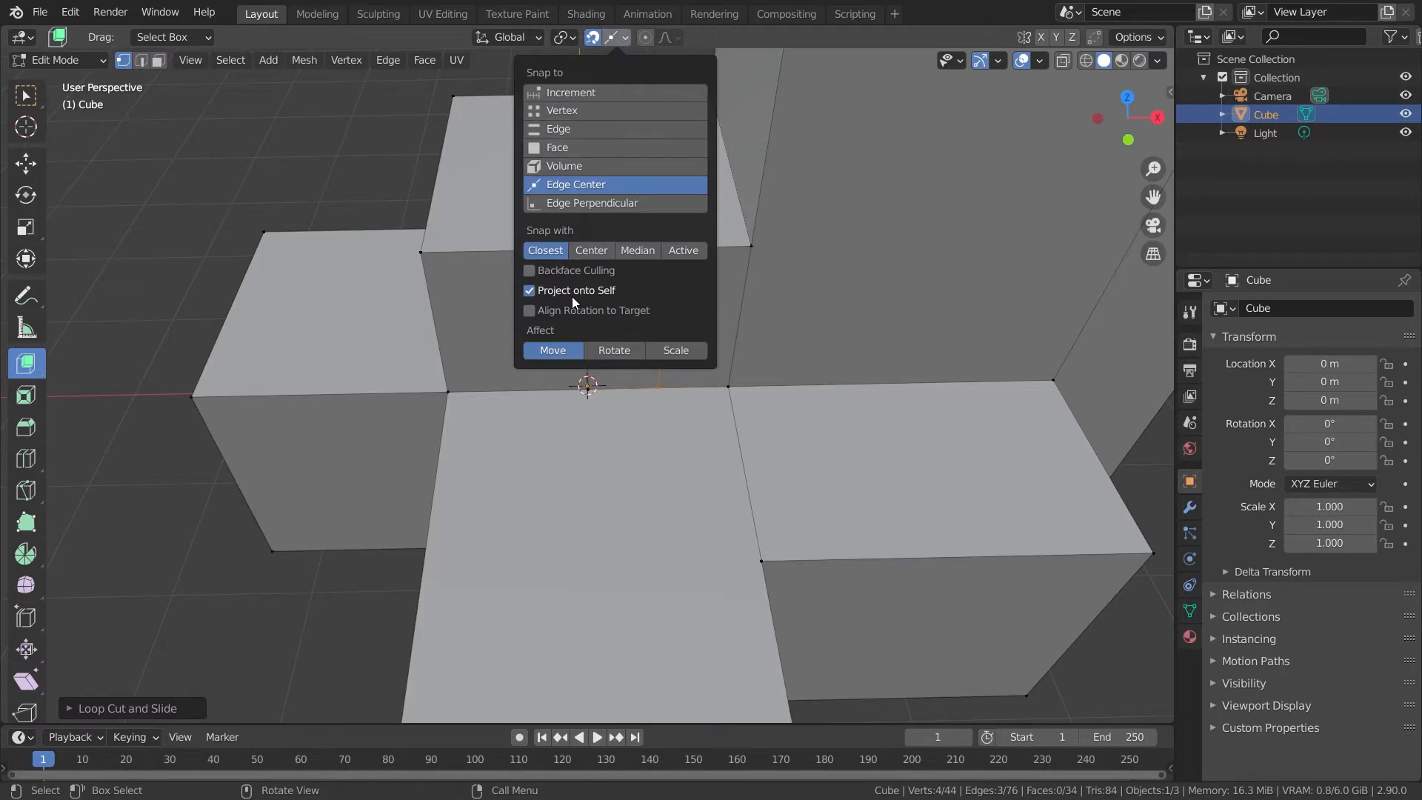
left_click(575, 185)
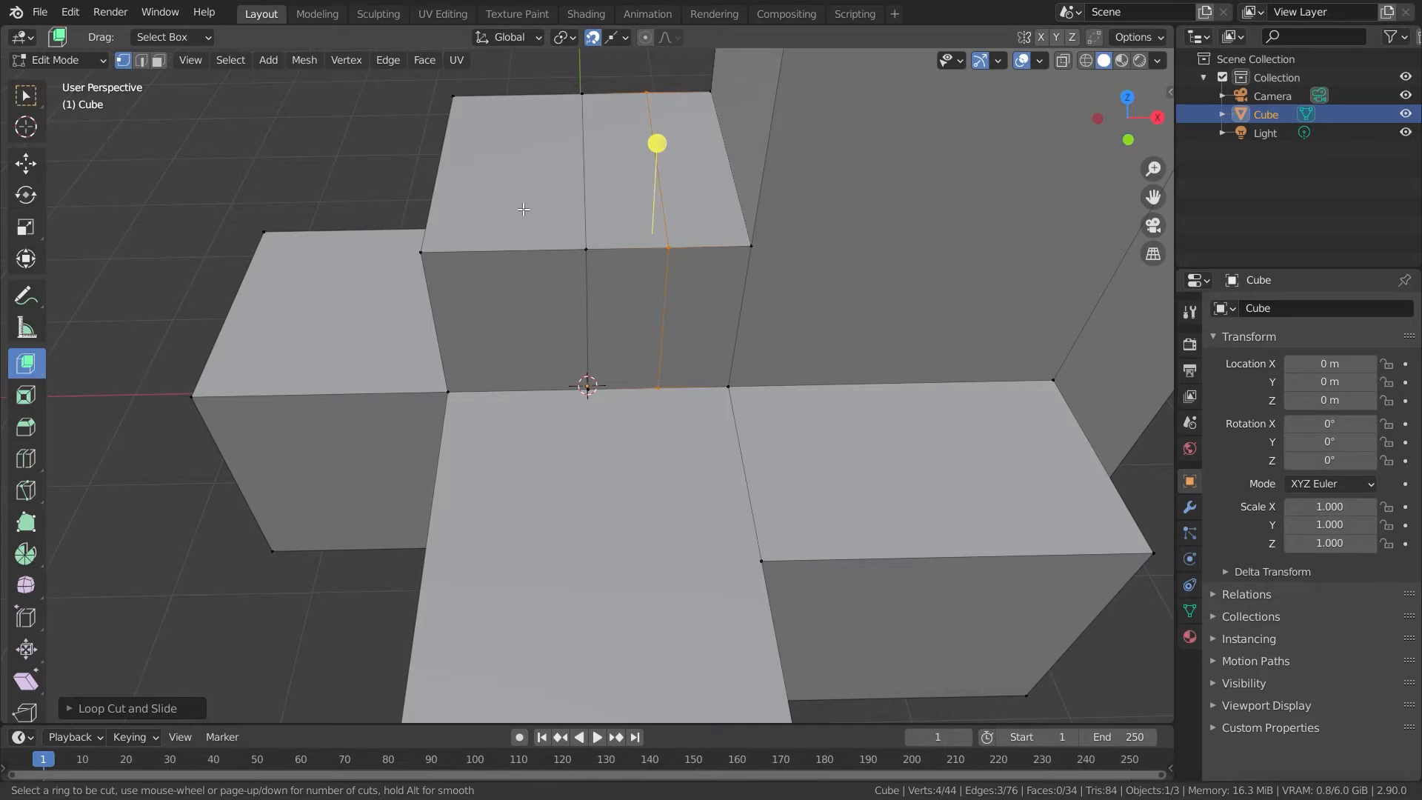
left_click_drag(518, 238, 600, 258)
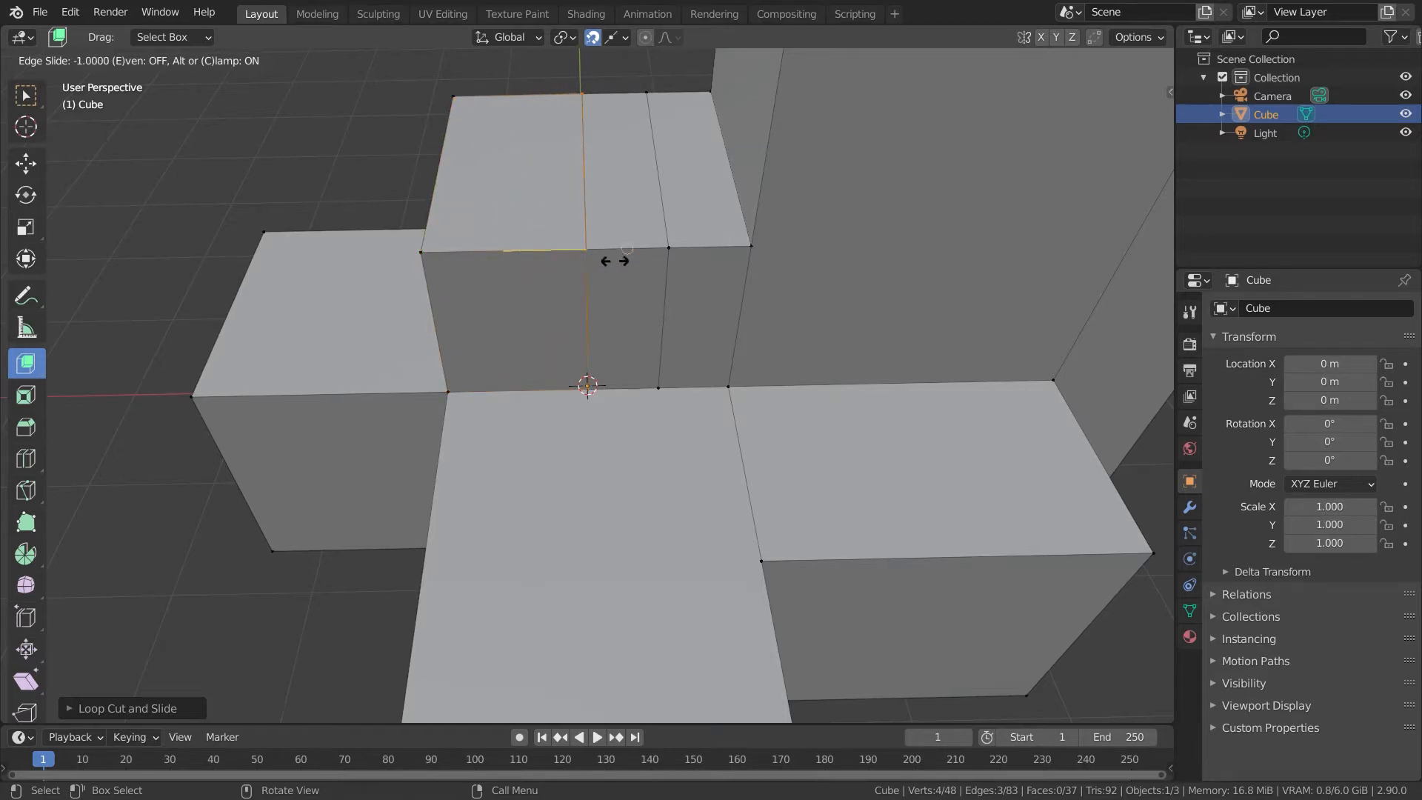
left_click(555, 264)
right_click(557, 266)
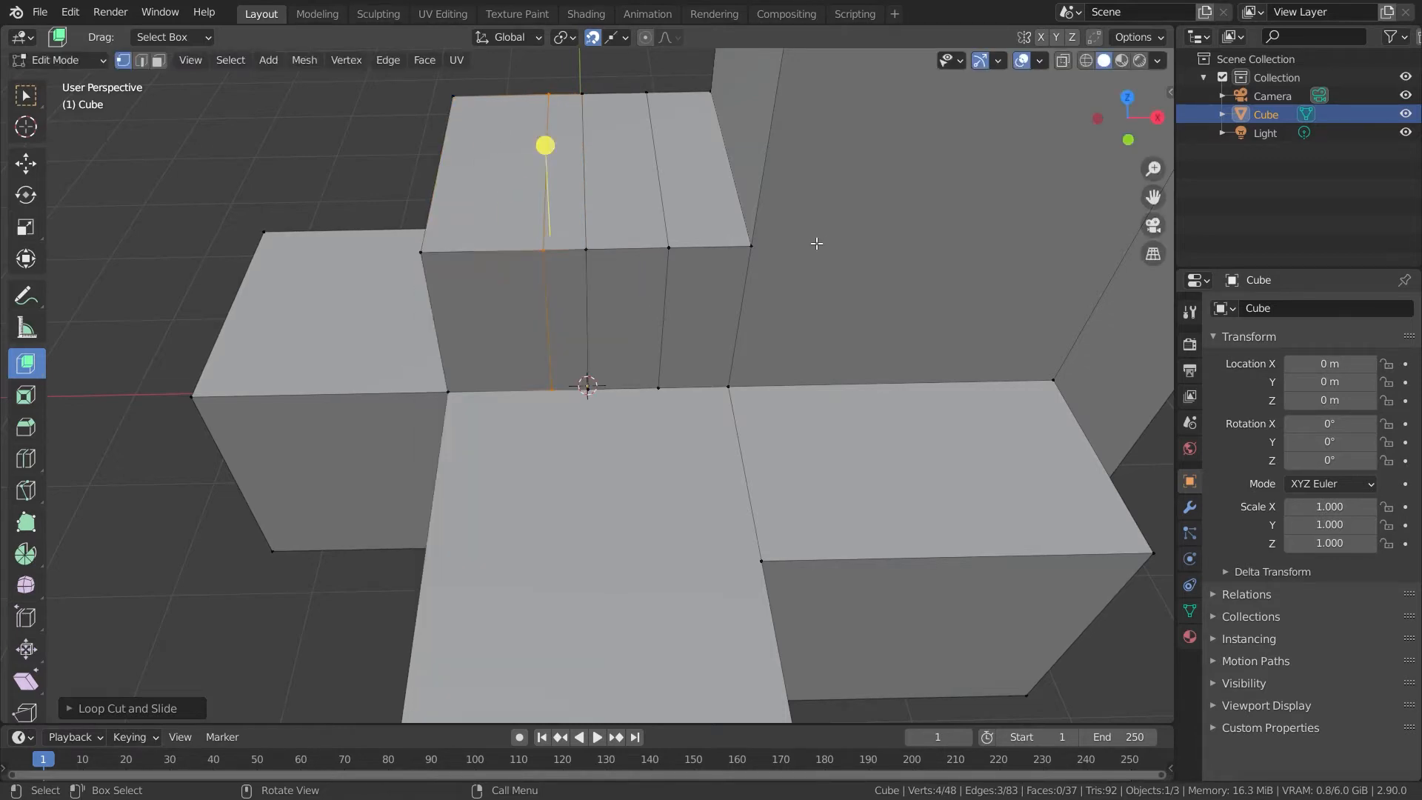
left_click(670, 301)
Step: Add one more loop cut to the raised block, slid toward its outer left edge
key("ctrl+r")
left_click(482, 237)
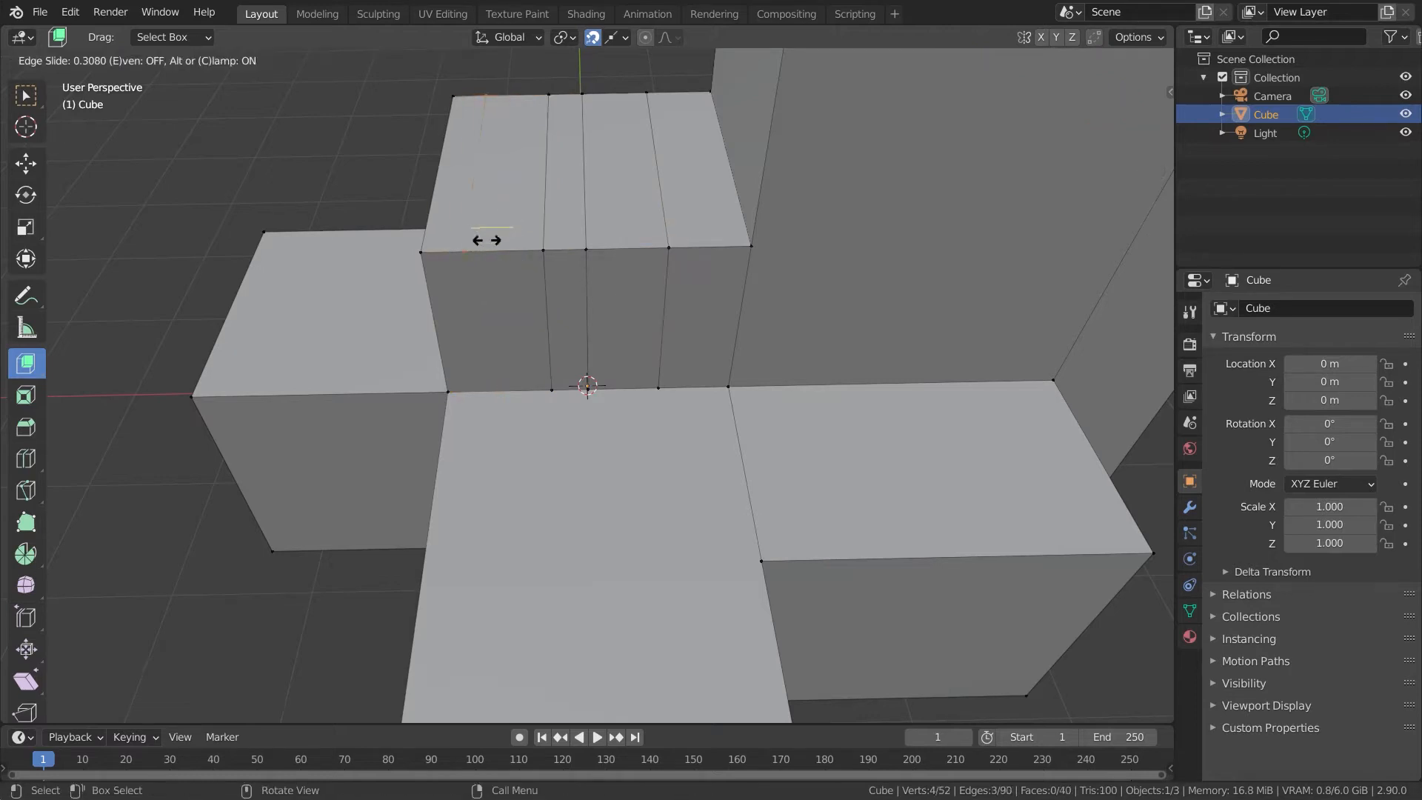
left_click(443, 254)
scroll(430, 306, "up", 1)
middle_click_drag(431, 306, 515, 308)
scroll(515, 308, "down", 4)
Step: Bevel the tower's upper outer edge with 8 segments and a width of about 0.617 m
key("Tab")
middle_click_drag(584, 340, 429, 362)
key("Tab")
middle_click_drag(603, 398, 585, 426)
key("ctrl+b")
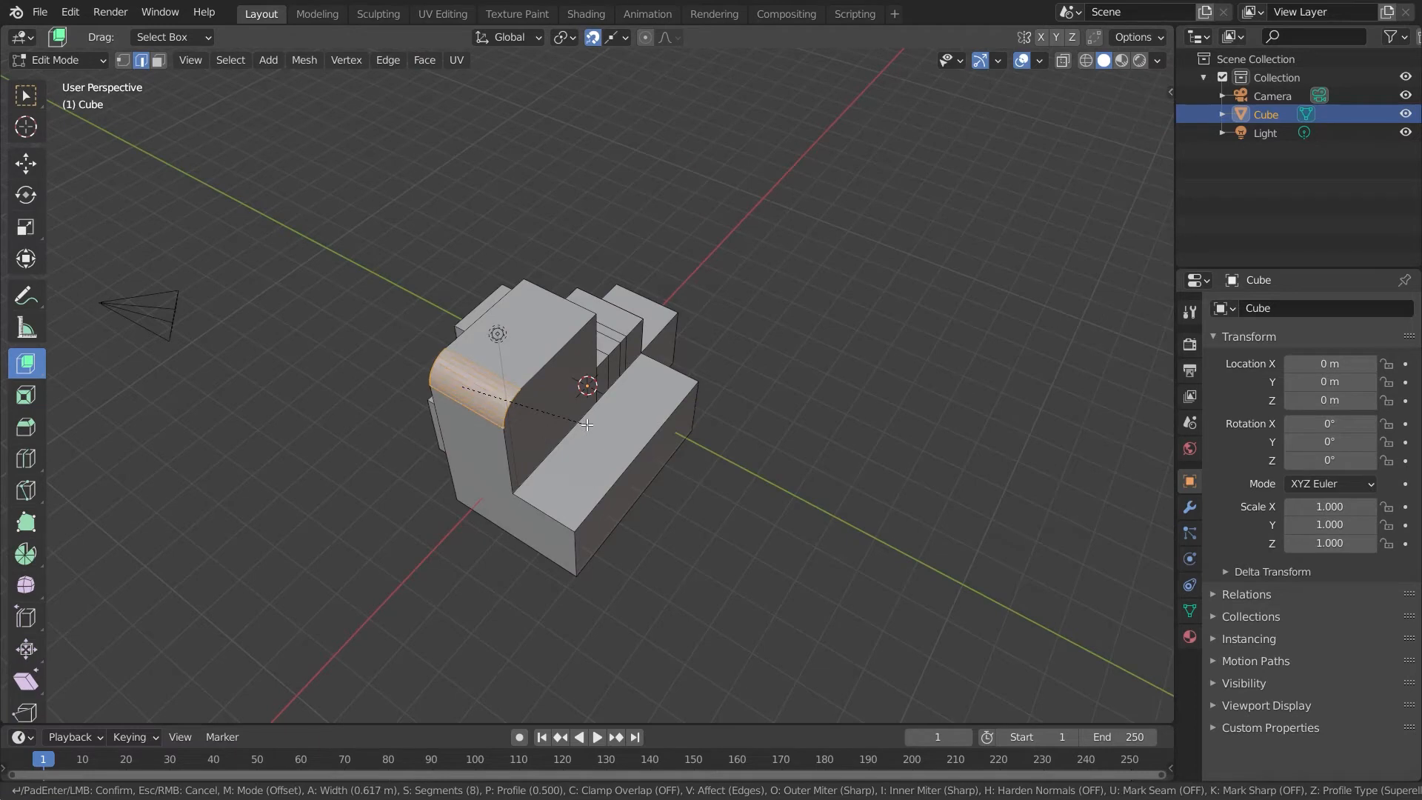
left_click(587, 425)
scroll(615, 437, "up", 5)
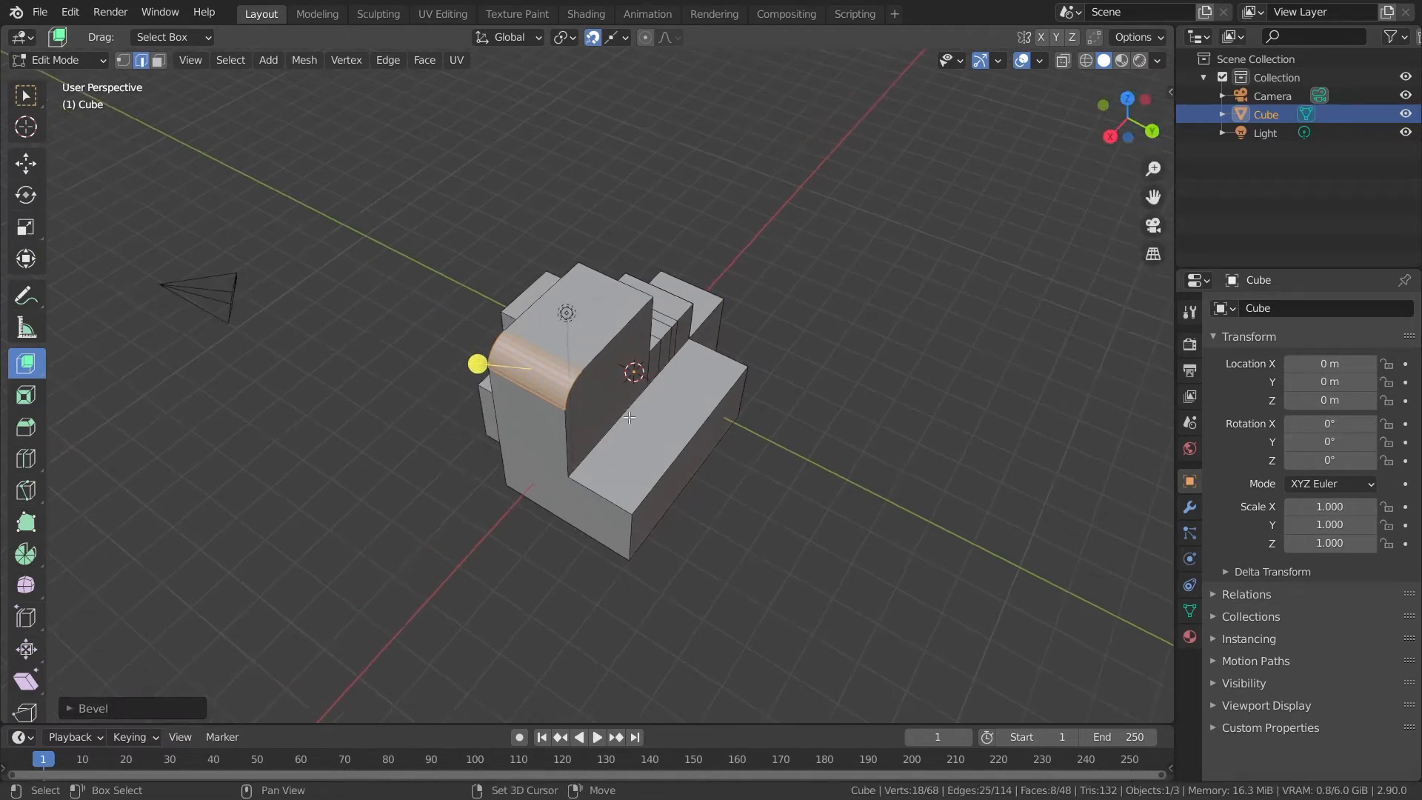
middle_click_drag(646, 424, 618, 481)
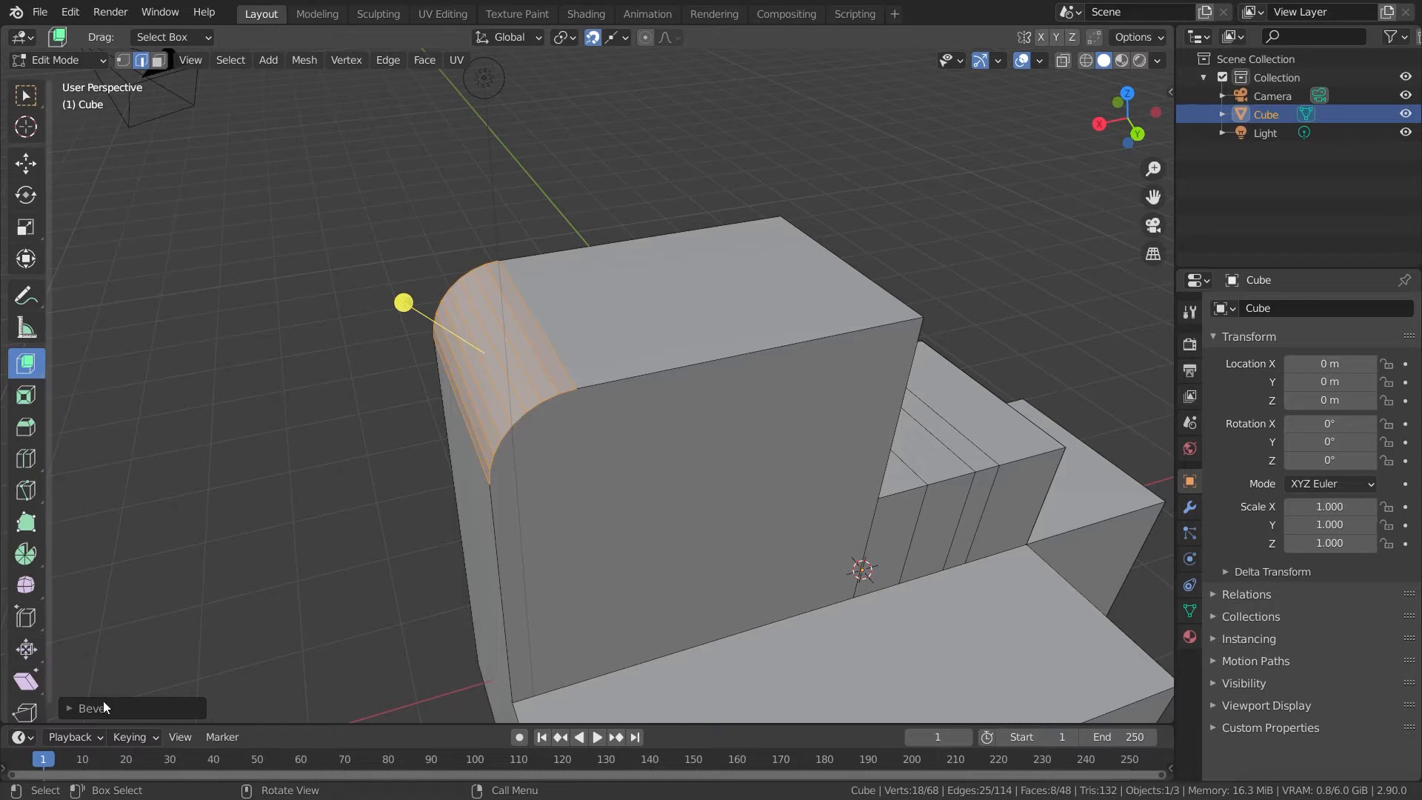
Step: Change the bevel's profile type to Custom and apply the Crown Molding preset
left_click(67, 709)
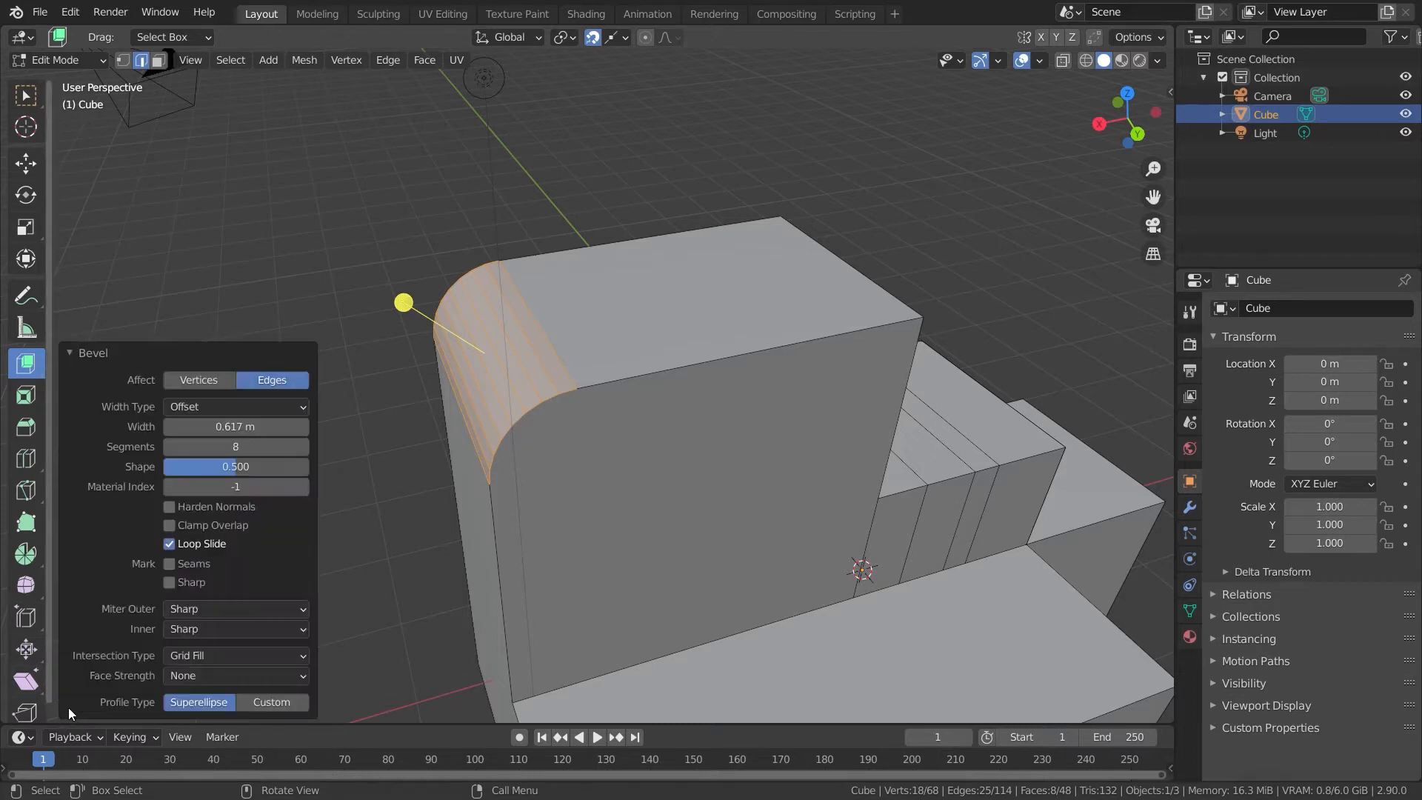
left_click(261, 706)
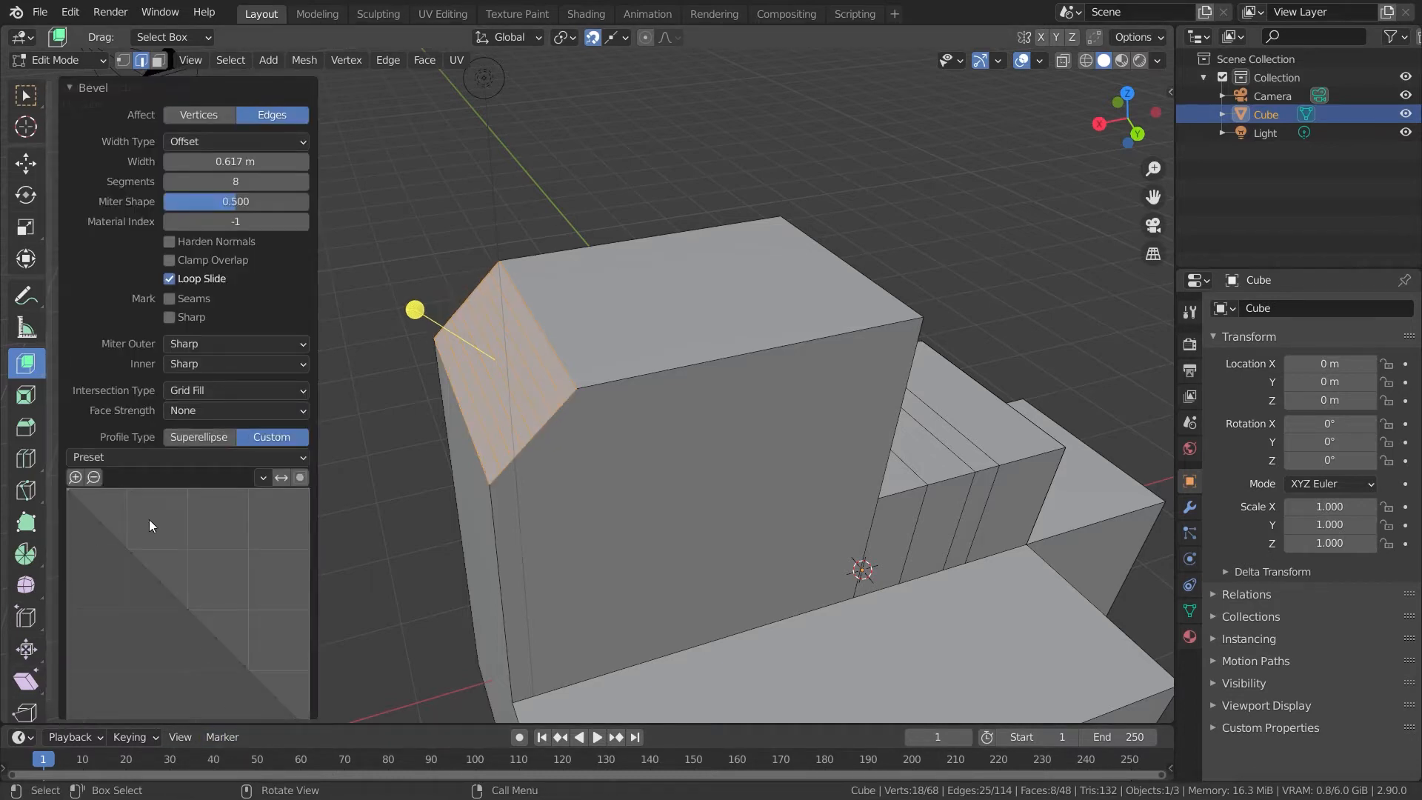
left_click(163, 460)
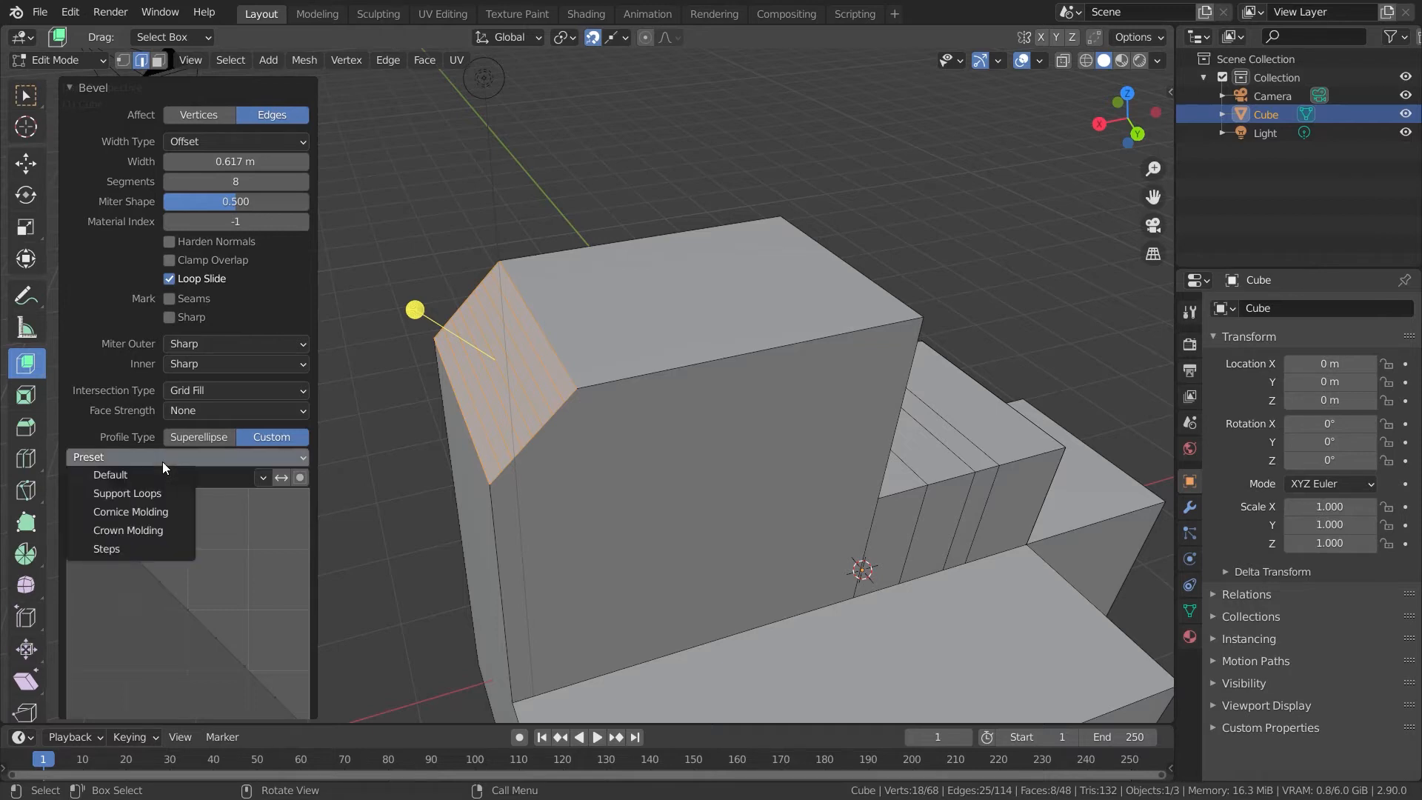
left_click(150, 527)
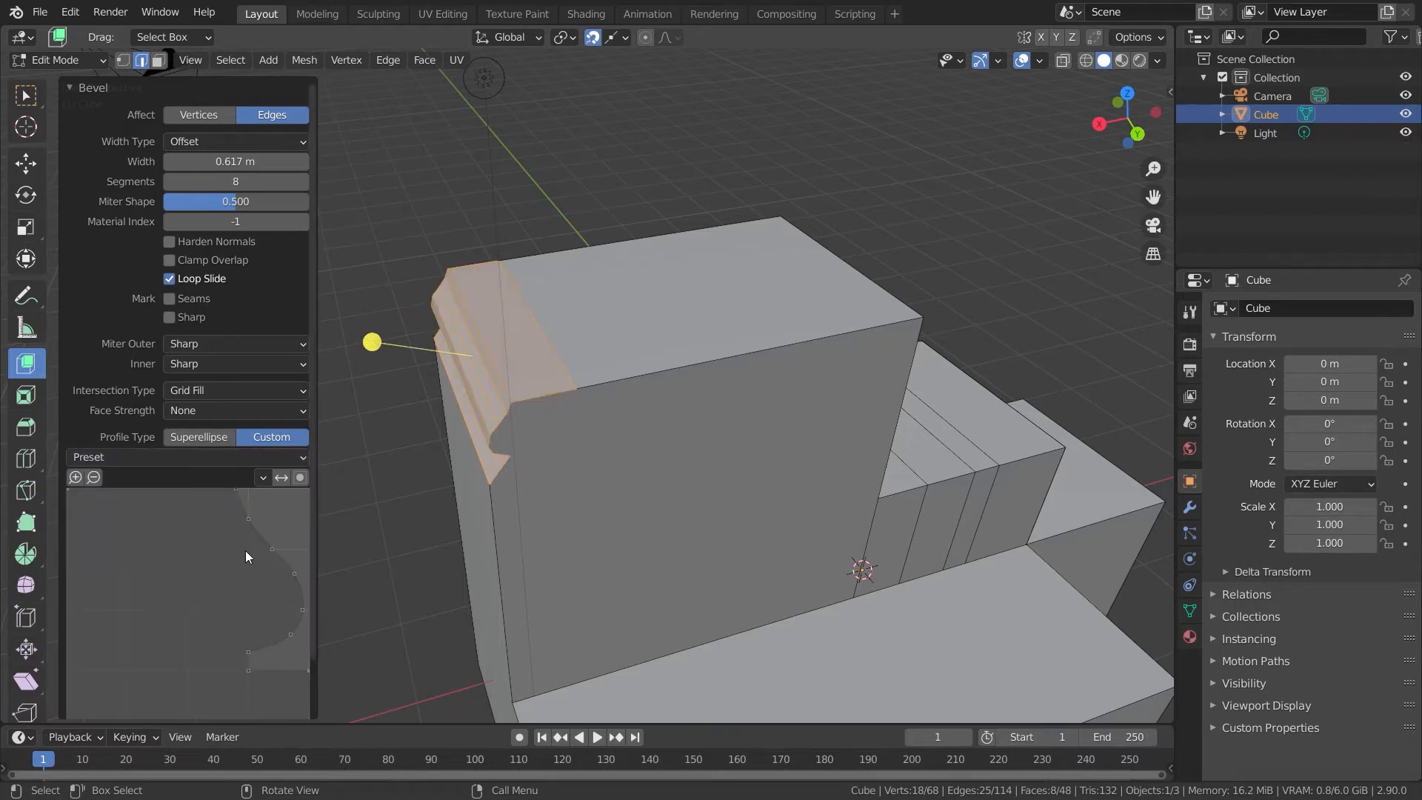
Step: Reshape the custom bevel profile by pulling two middle points and a lower point of the curve inward
left_click_drag(272, 549, 199, 547)
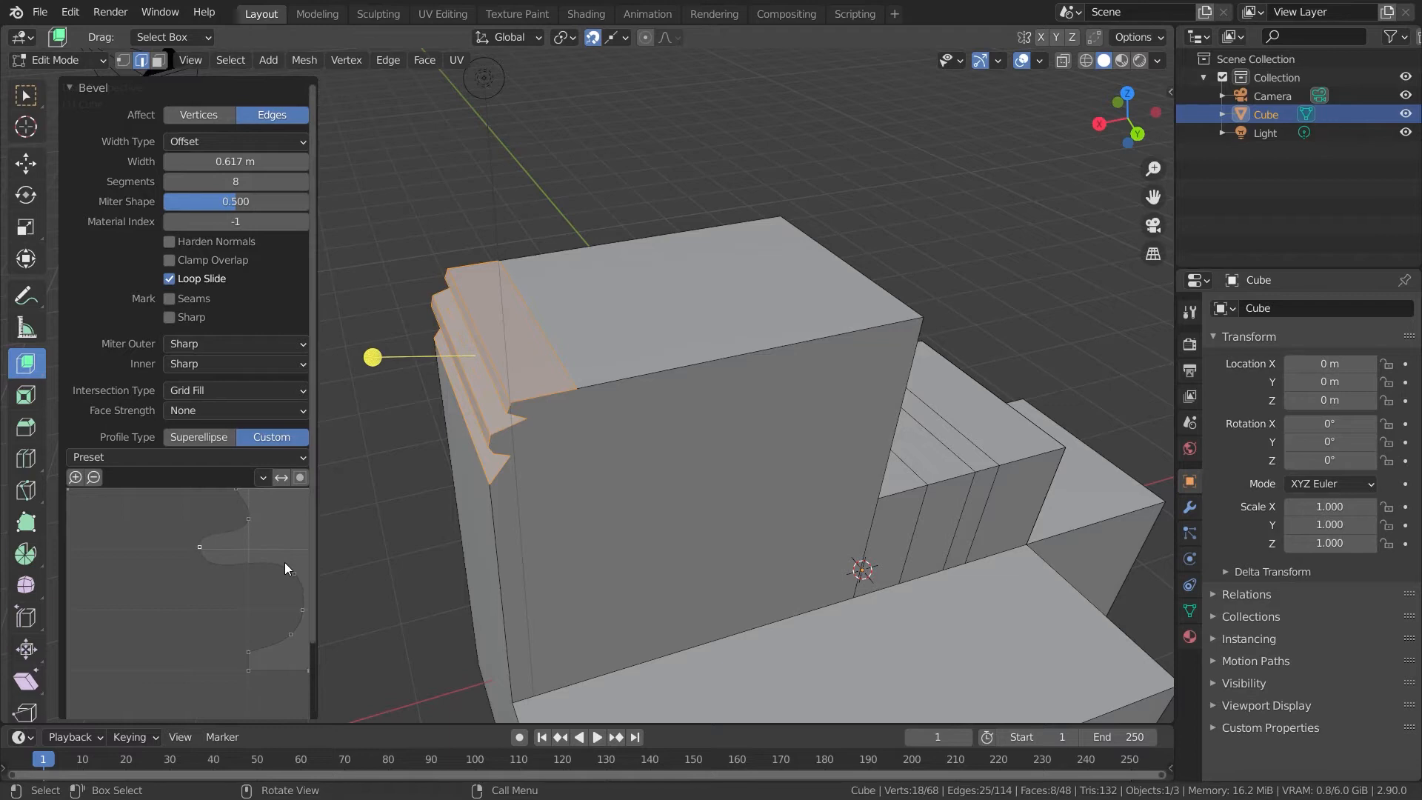
left_click_drag(289, 570, 235, 594)
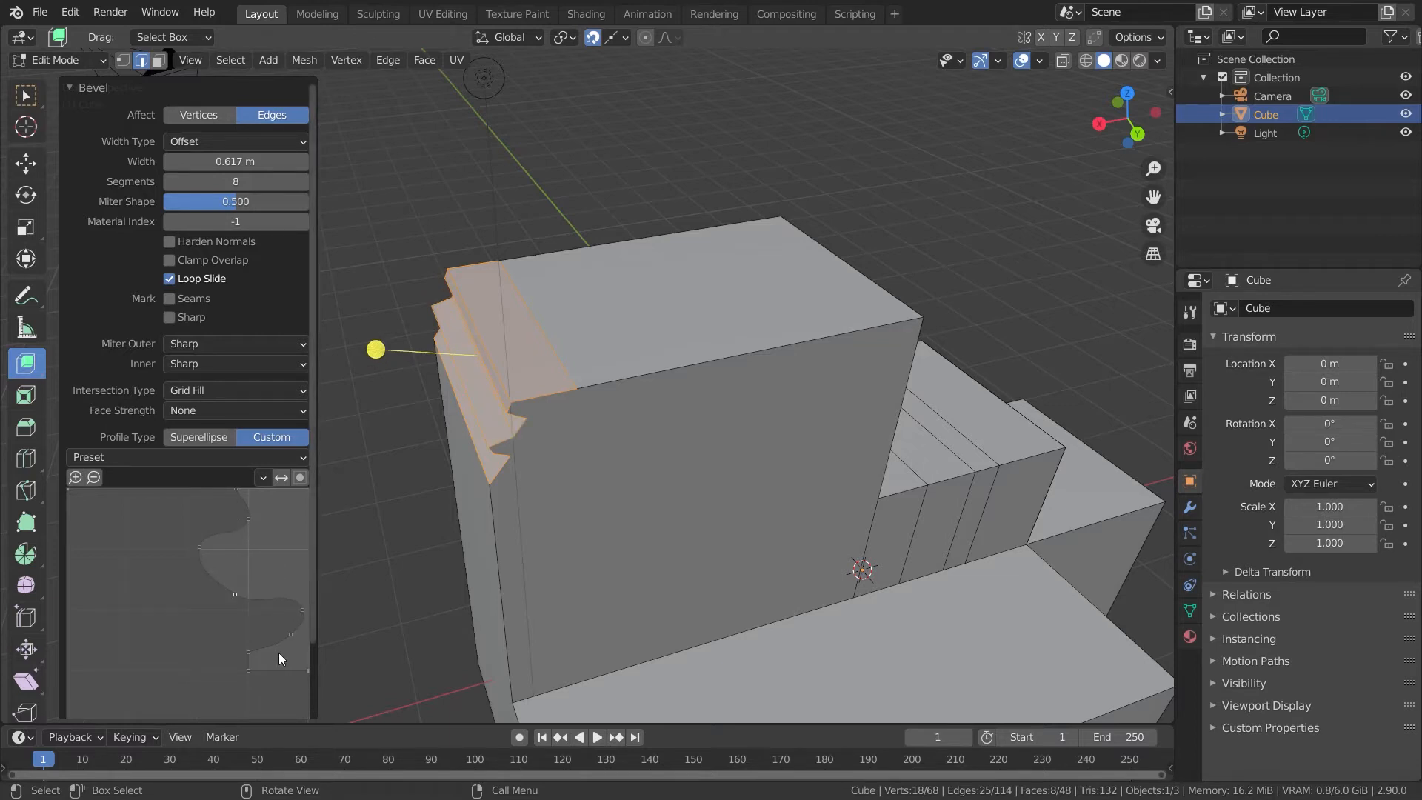
left_click_drag(279, 652, 214, 708)
middle_click_drag(346, 647, 434, 642)
scroll(557, 645, "up", 5)
middle_click_drag(557, 646, 429, 593)
scroll(511, 639, "down", 5)
Step: Refine the bevel profile by moving its upper, middle and lower curve points further inward into a wavy outline
left_click_drag(235, 585, 189, 599)
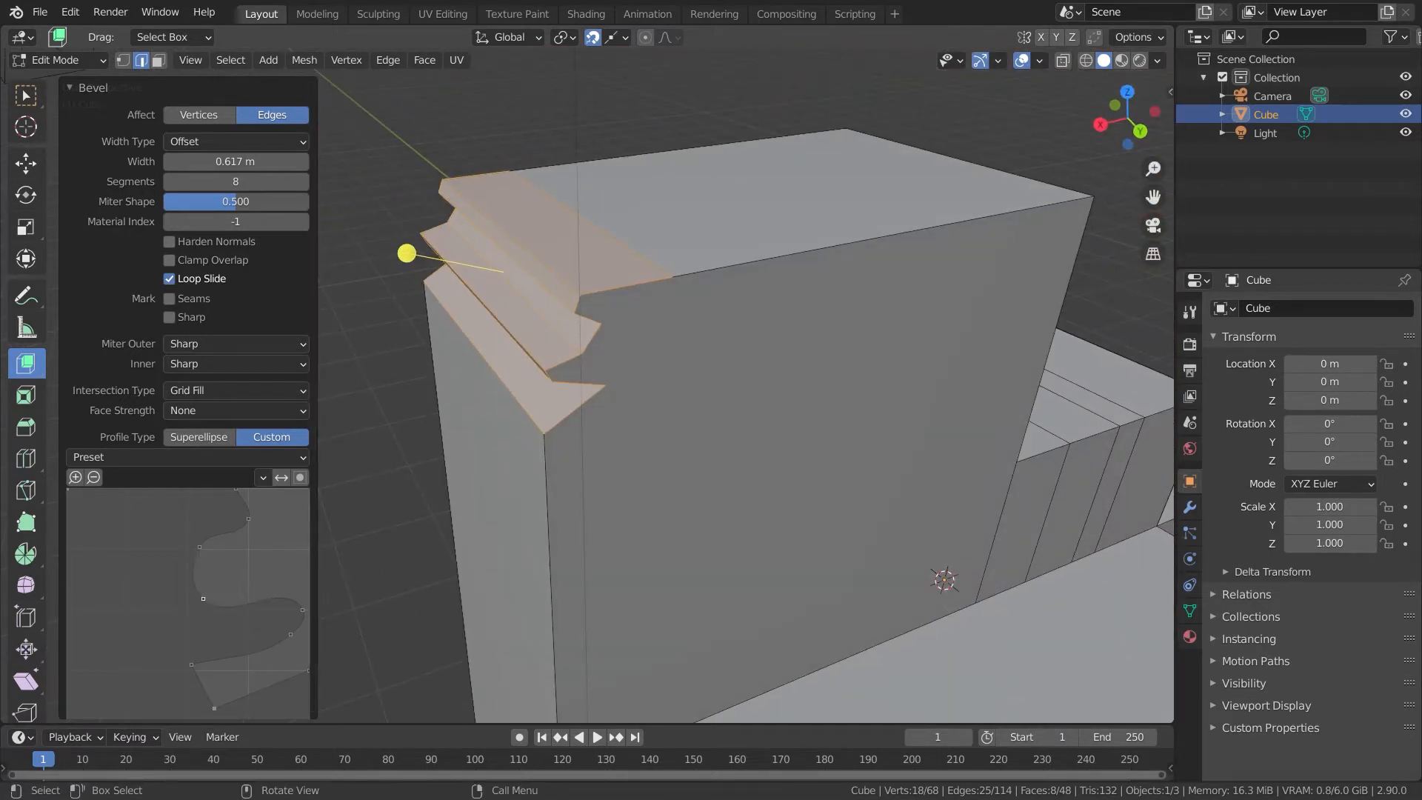
left_click_drag(199, 547, 140, 544)
left_click_drag(245, 518, 178, 509)
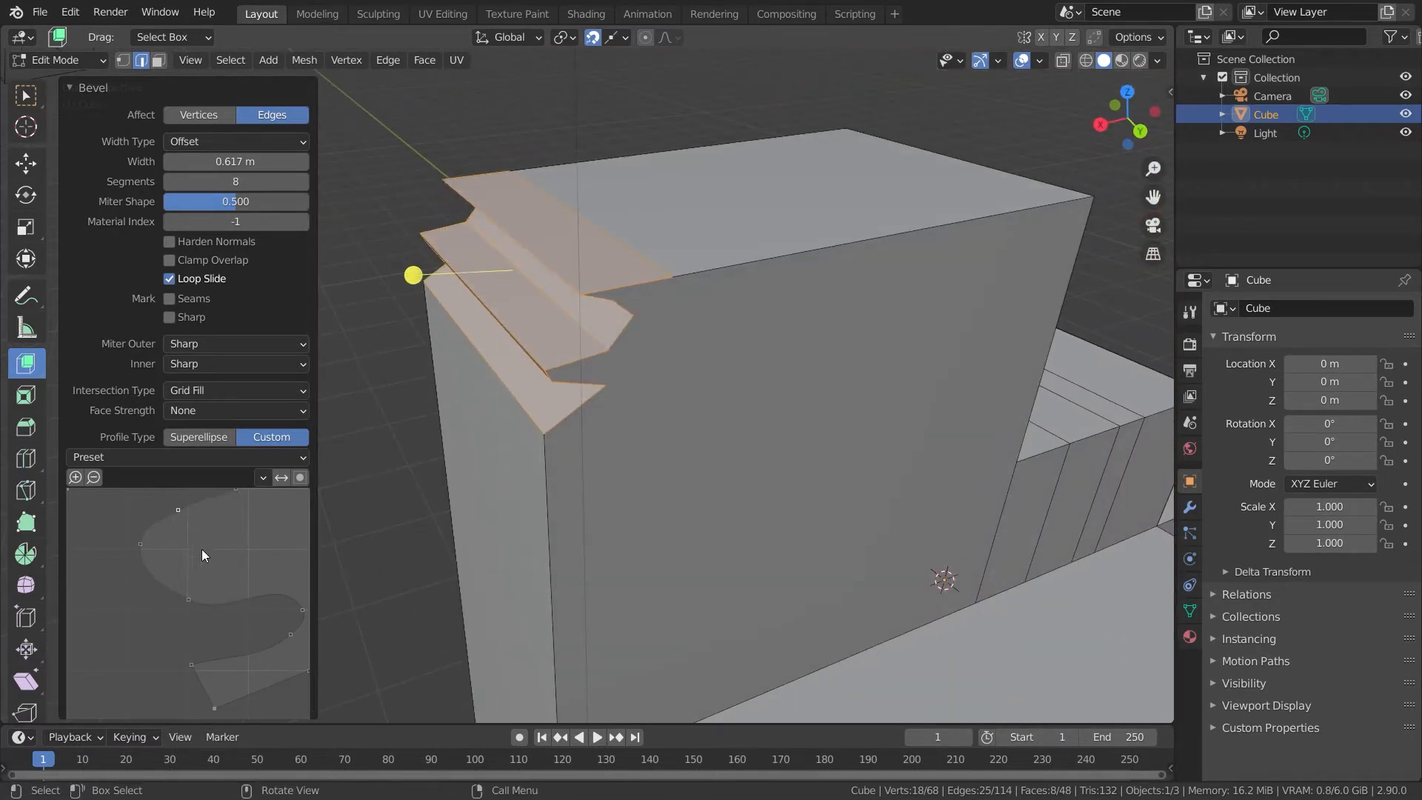
left_click_drag(302, 609, 161, 621)
left_click_drag(290, 634, 174, 677)
scroll(624, 575, "down", 5)
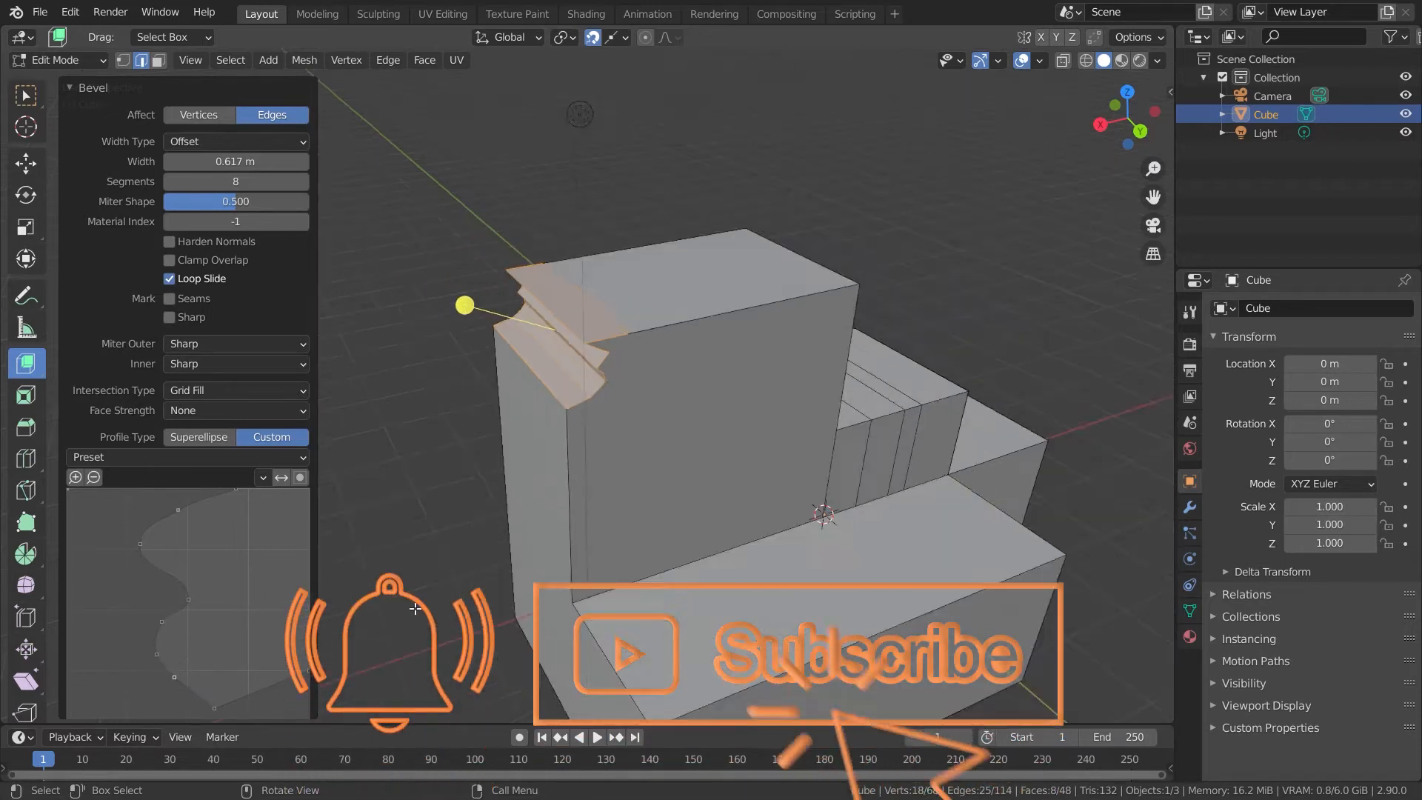
Step: Return to Object Mode and inspect the finished block shape from the side
key("Tab")
mouse_move(623, 572)
middle_mouse_down()
mouse_move(550, 558)
mouse_move(610, 553)
middle_mouse_up()
middle_click_drag(669, 432, 615, 552)
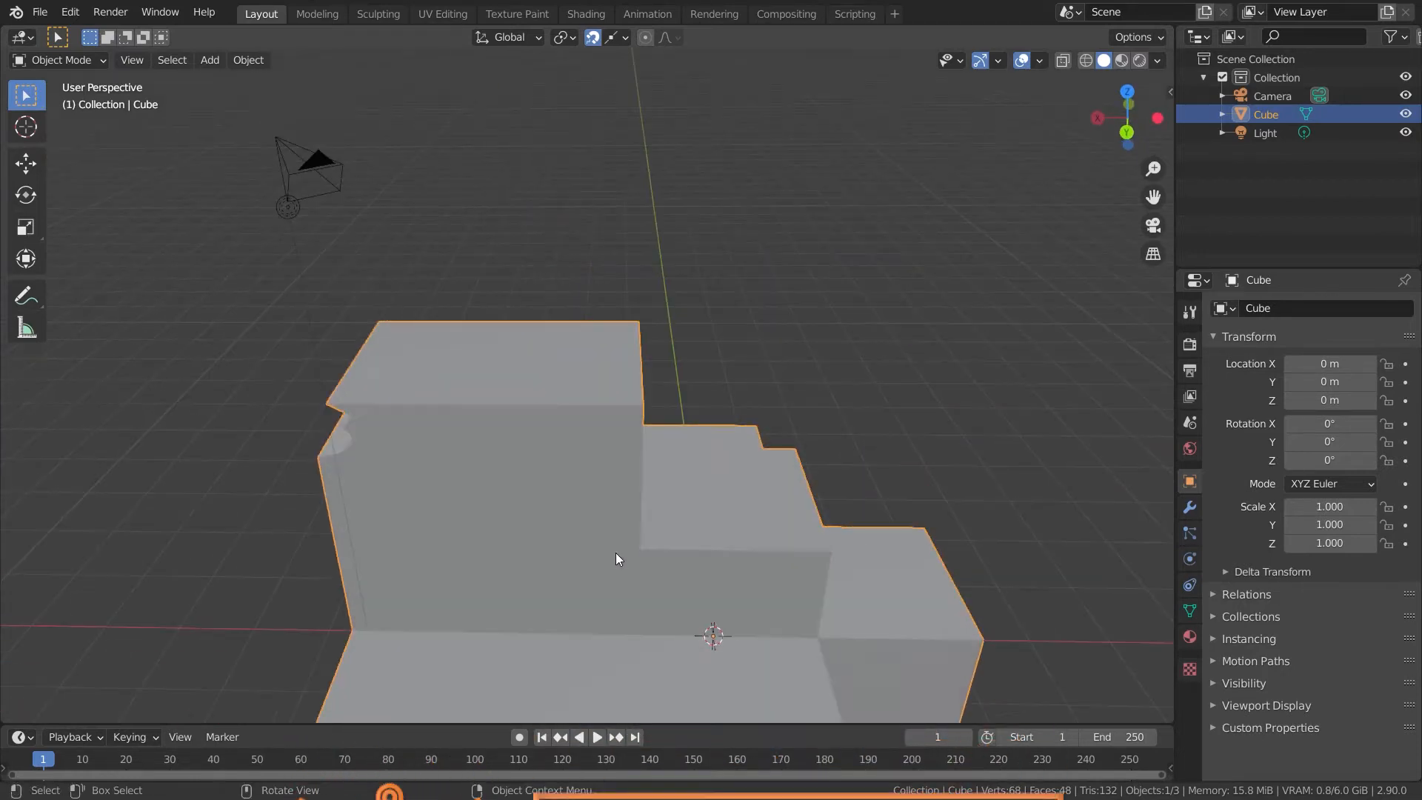
scroll(616, 551, "down", 3)
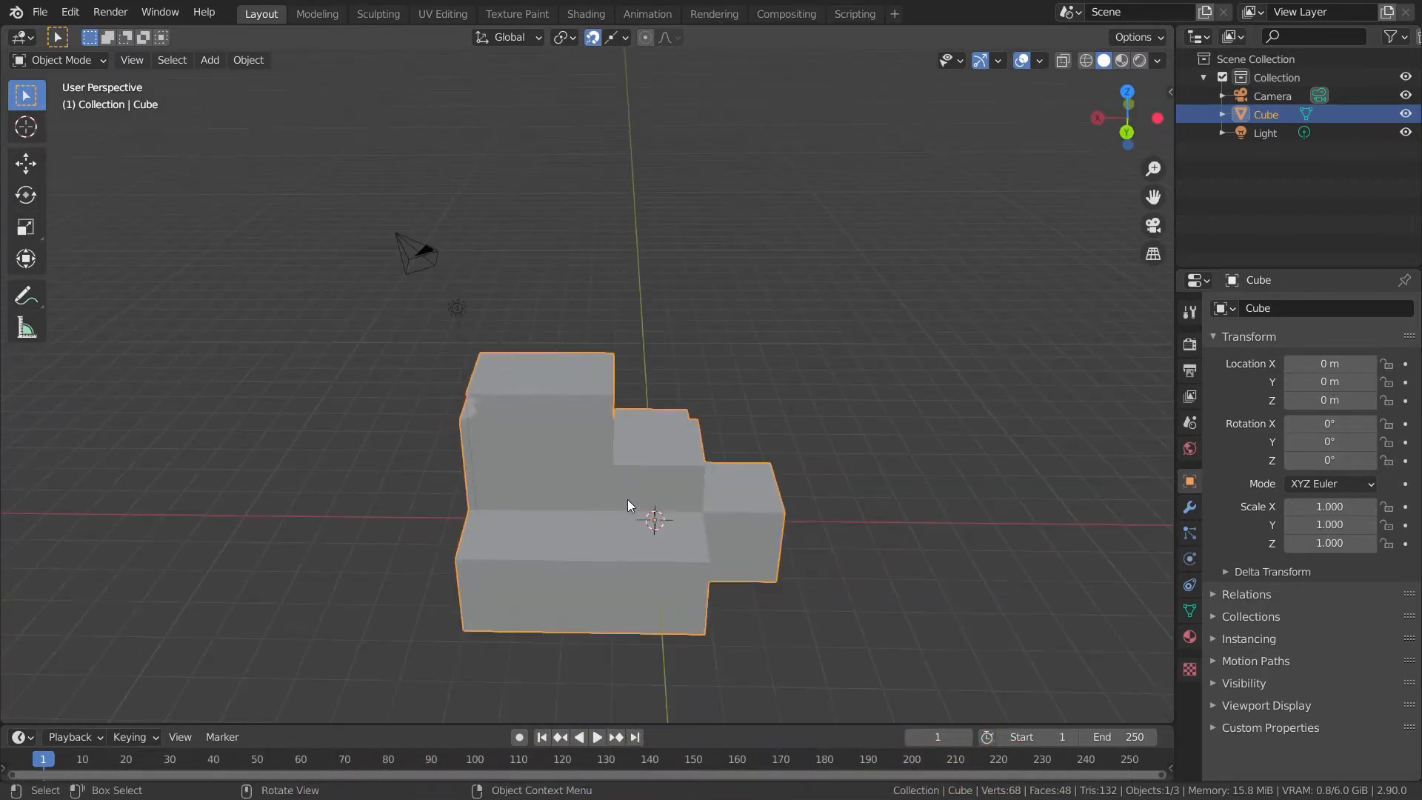
Step: Delete the cube and add a Monkey mesh in its place
key("Delete")
key("shift+a")
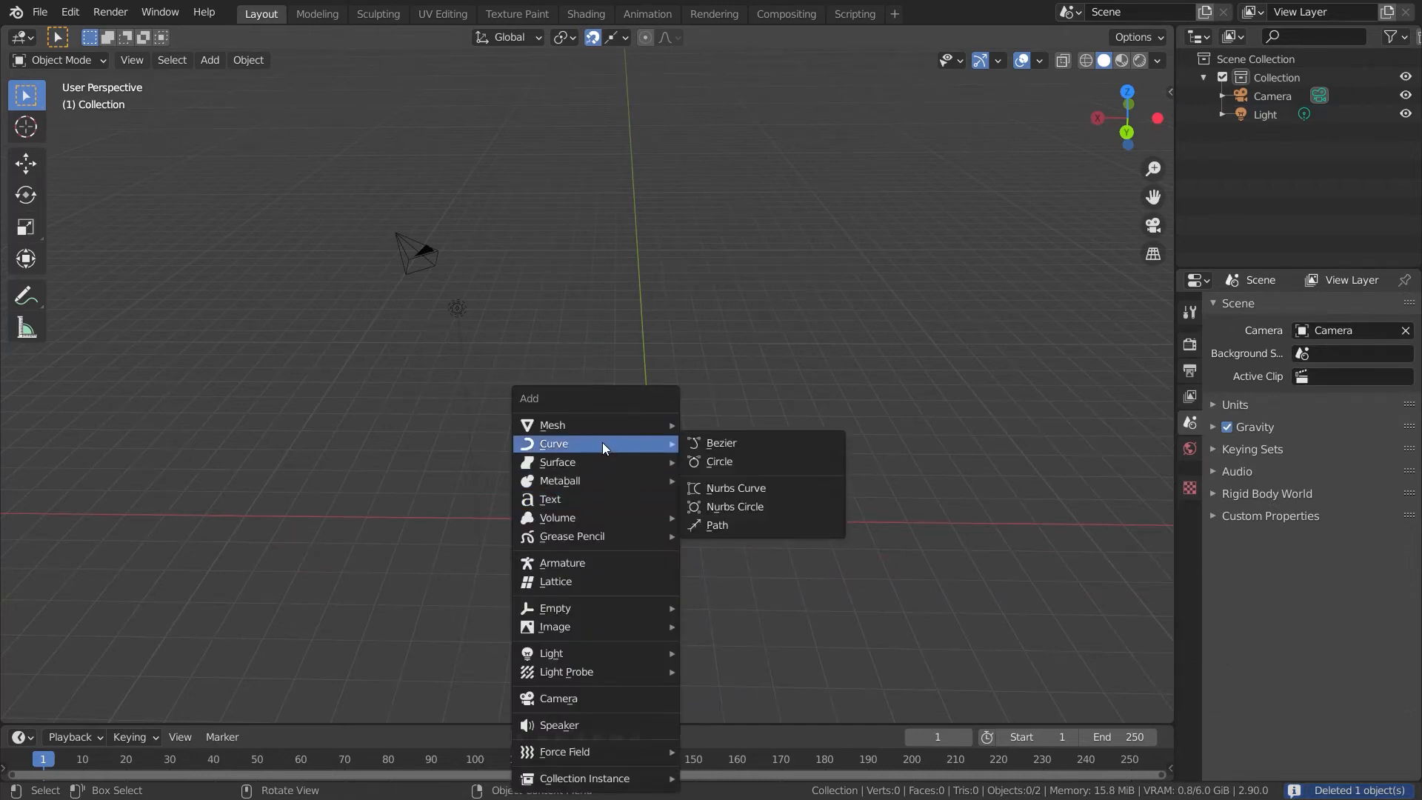
mouse_move(602, 431)
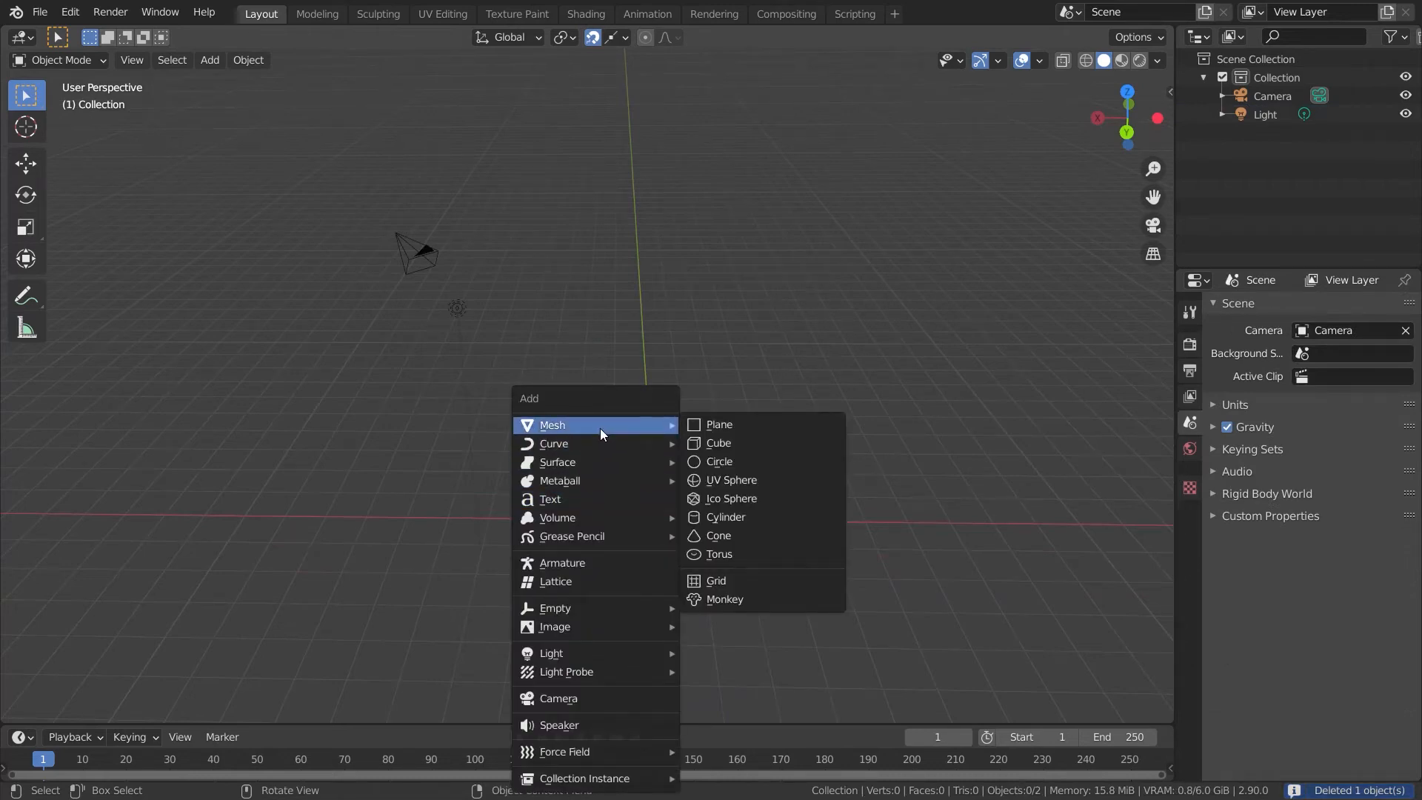
left_click(712, 596)
middle_click_drag(765, 585, 701, 454)
scroll(707, 467, "up", 5)
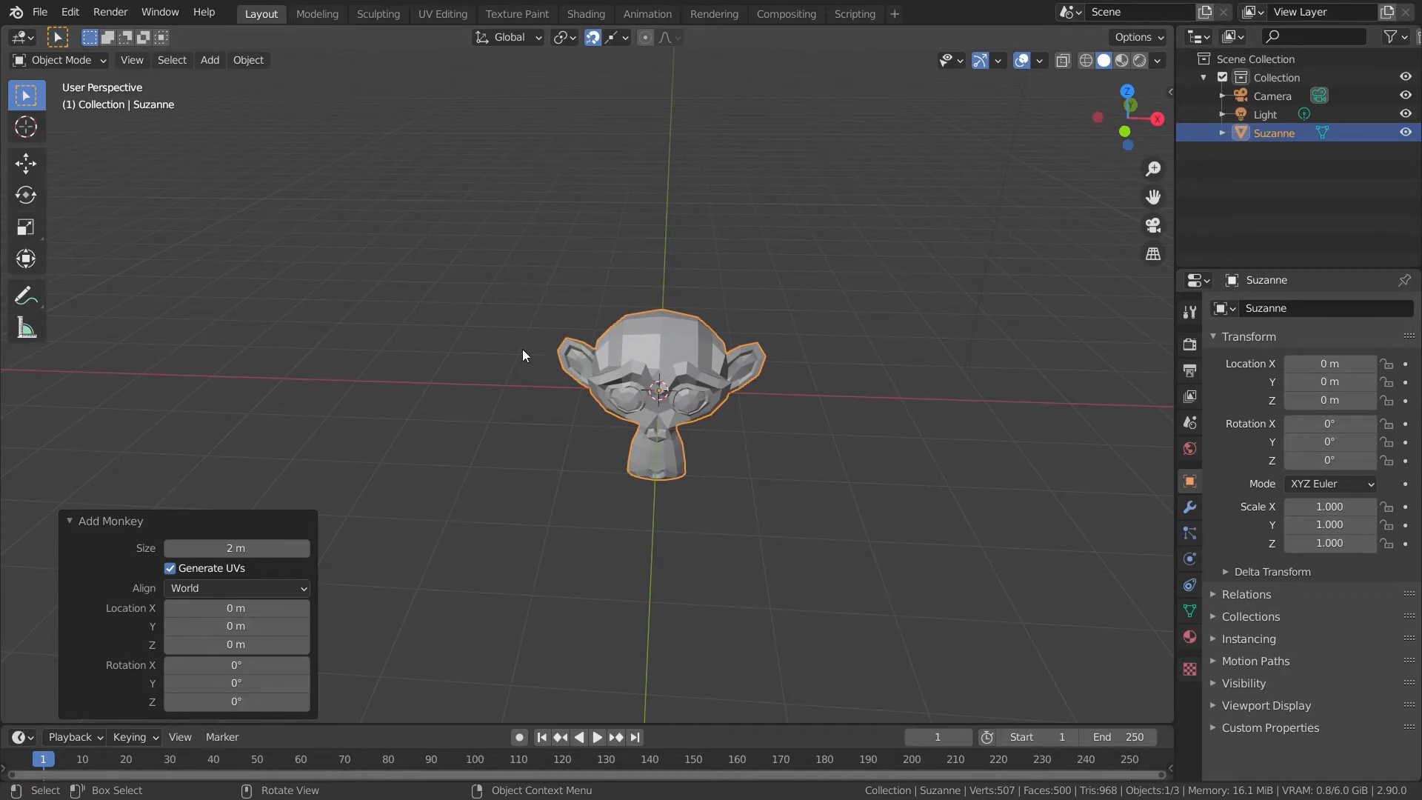
Step: Open the monkey in the UV Editing workspace and turn on UV sync selection
left_click(442, 13)
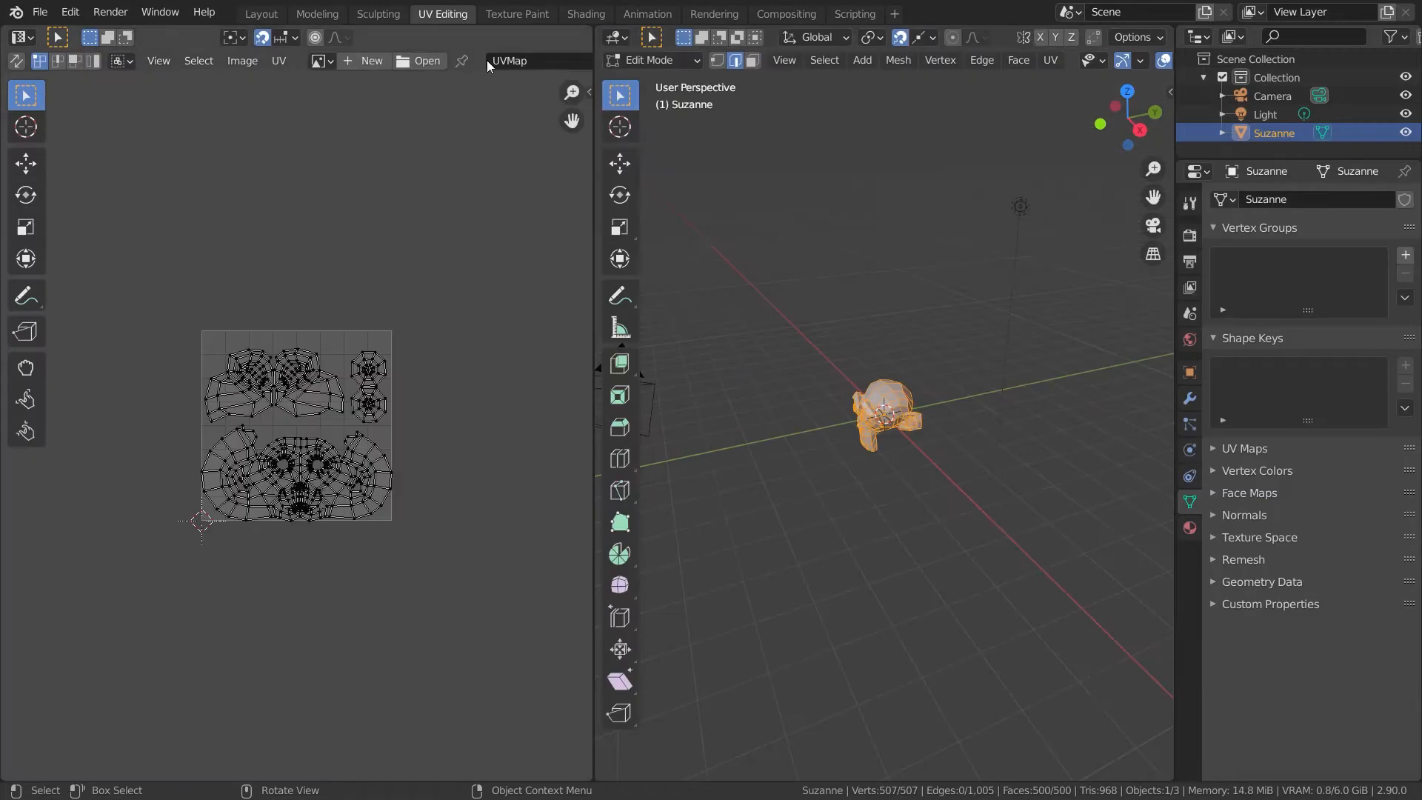
scroll(923, 438, "up", 3)
middle_click_drag(924, 438, 1063, 505)
left_click(1063, 504)
scroll(970, 362, "down", 3)
middle_click_drag(970, 362, 989, 342)
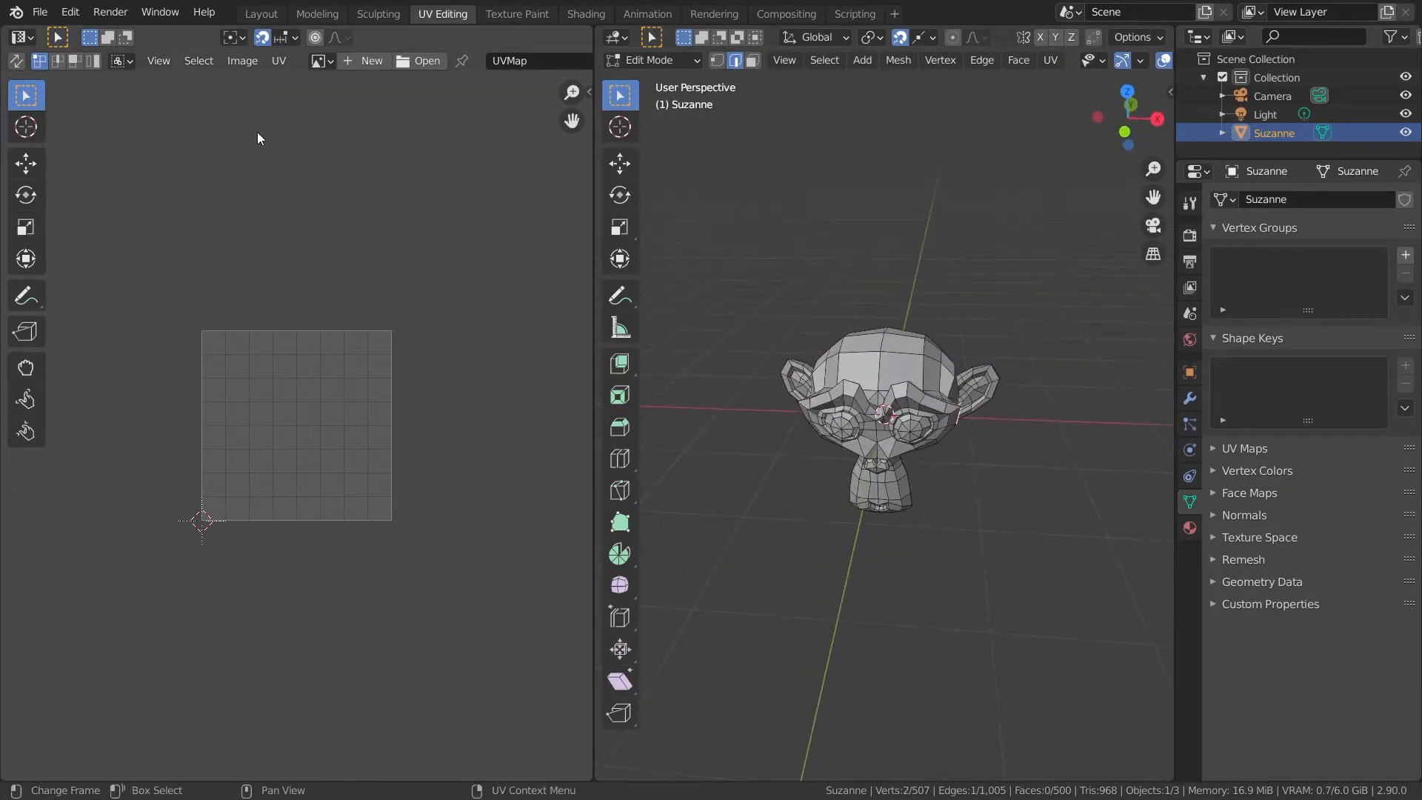
left_click(17, 60)
middle_click_drag(682, 356, 636, 547)
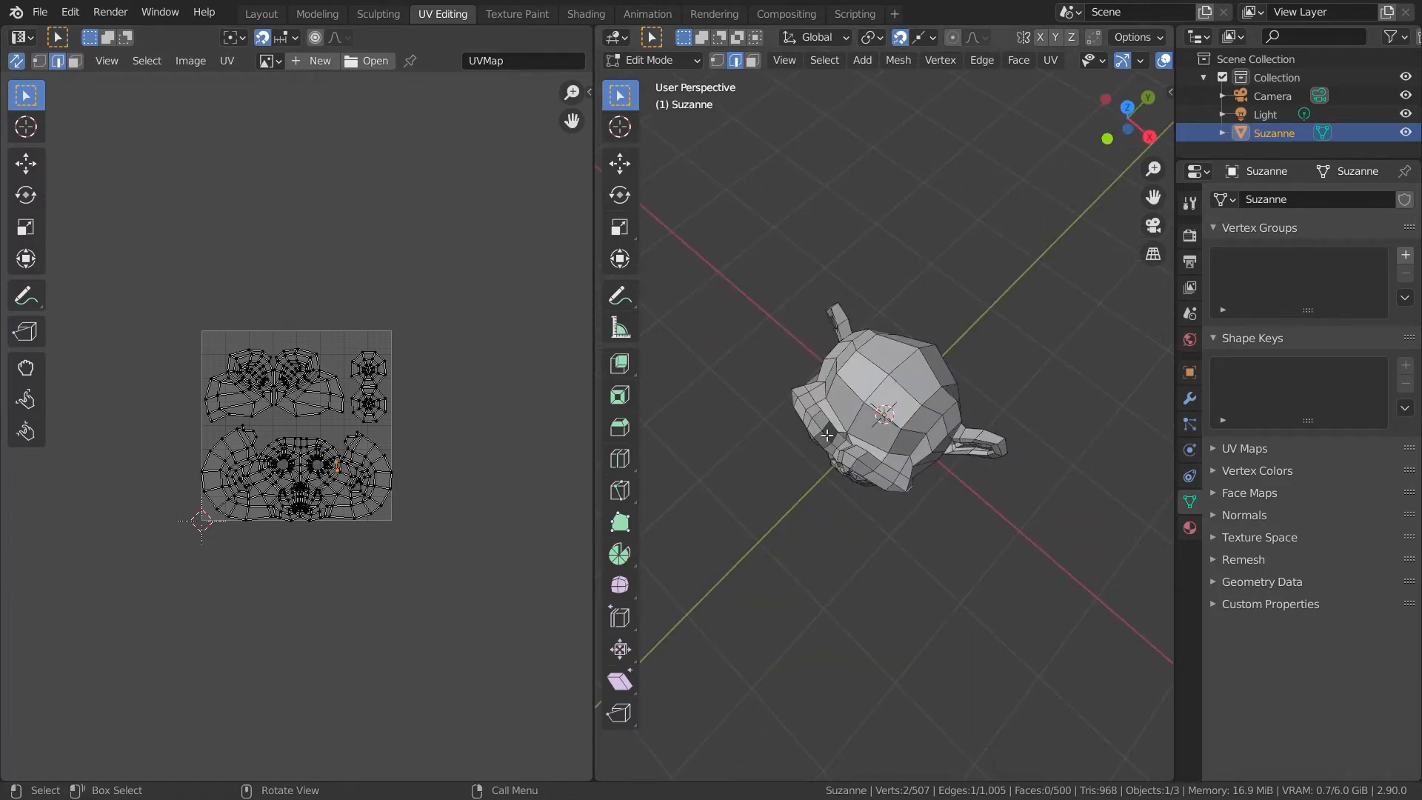
Step: Select a shortest edge path from the top of the monkey's head down its back to the base of the neck
middle_click_drag(854, 417, 891, 405)
left_click(855, 435, "ctrl")
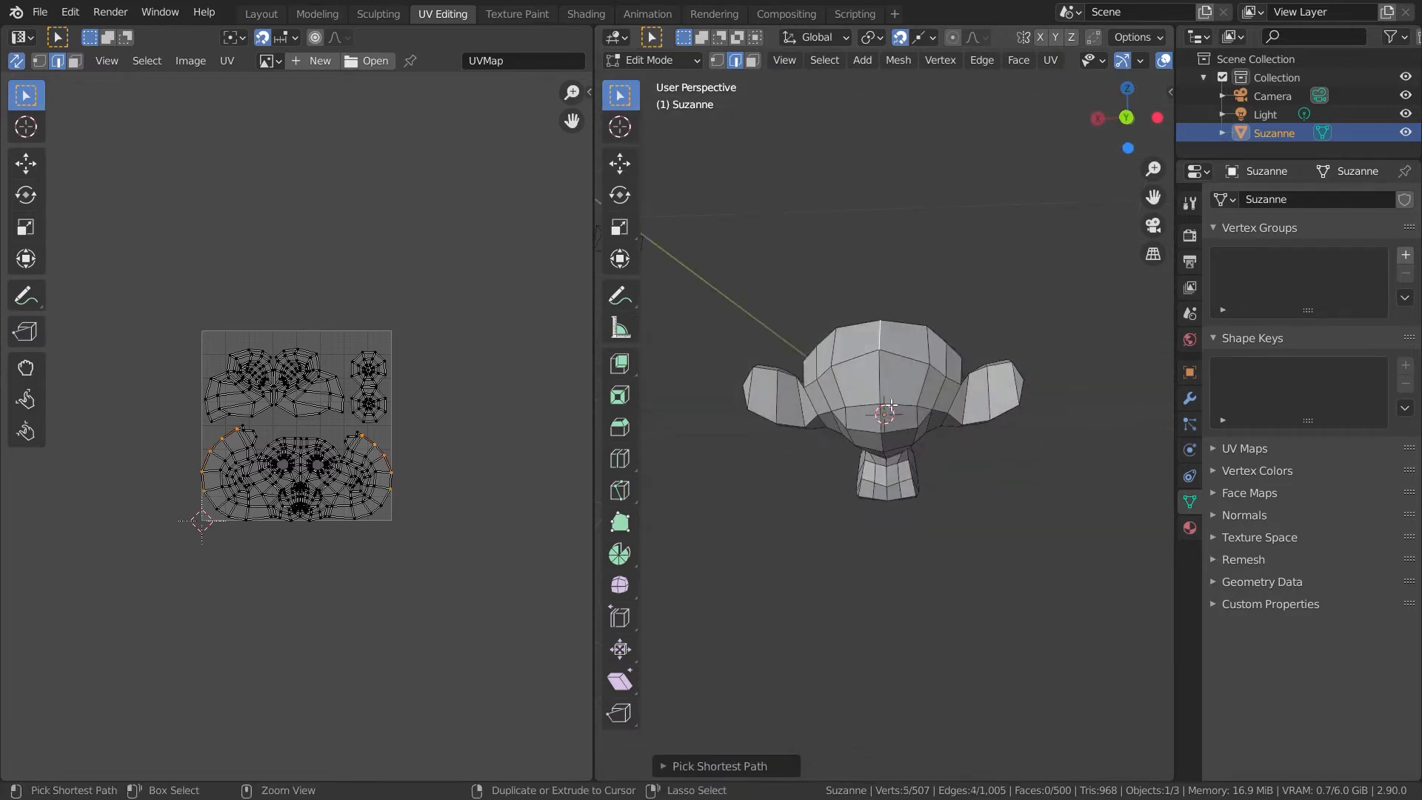
left_click(886, 428, "ctrl")
key("ctrl+z")
left_click(883, 421, "ctrl")
middle_click_drag(879, 482, 893, 433)
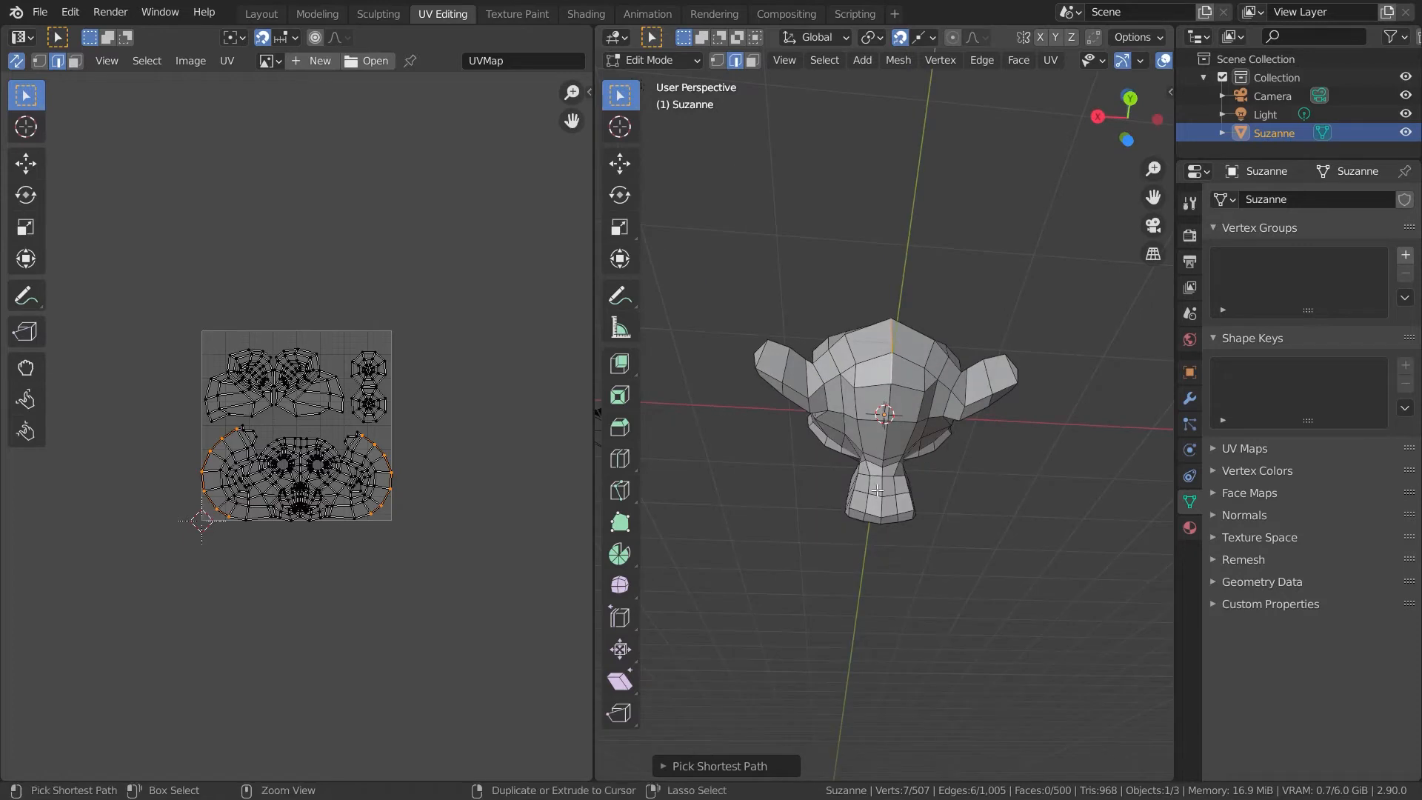
left_click(882, 513, "ctrl")
middle_click_drag(883, 512, 898, 464)
Step: In face select mode, pick shortest face paths running from the neck across the face to the top of the head
scroll(899, 464, "up", 4)
middle_click_drag(876, 546, 936, 251)
key("3")
left_click(884, 278, "ctrl")
left_click(889, 437, "ctrl")
left_click(942, 390, "ctrl")
middle_click_drag(884, 538, 919, 244)
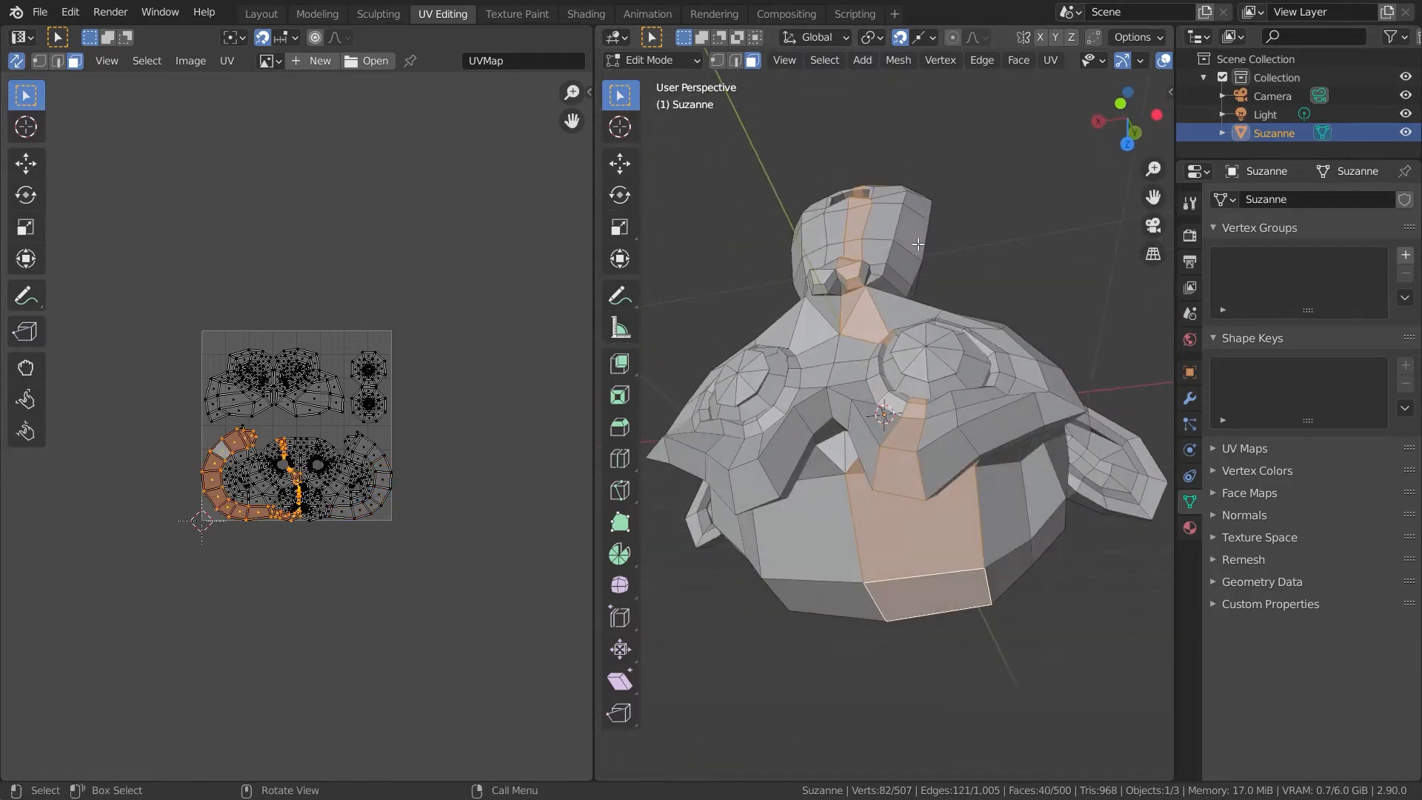
scroll(891, 327, "down", 3)
middle_click_drag(891, 326, 988, 333)
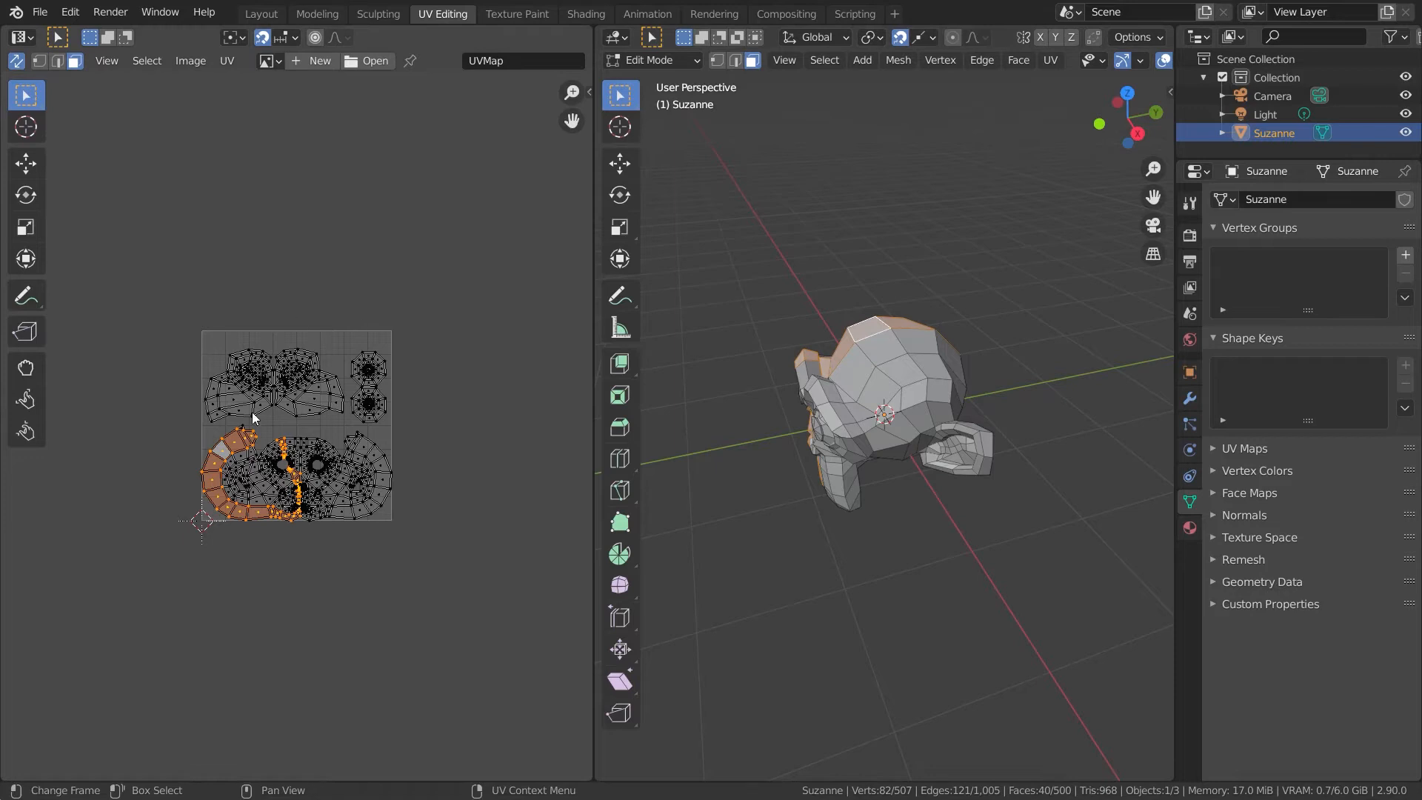
Step: In the UV layout, pick a shortest face path from the lower edge of the second ear island to its upper edge
scroll(319, 454, "up", 5)
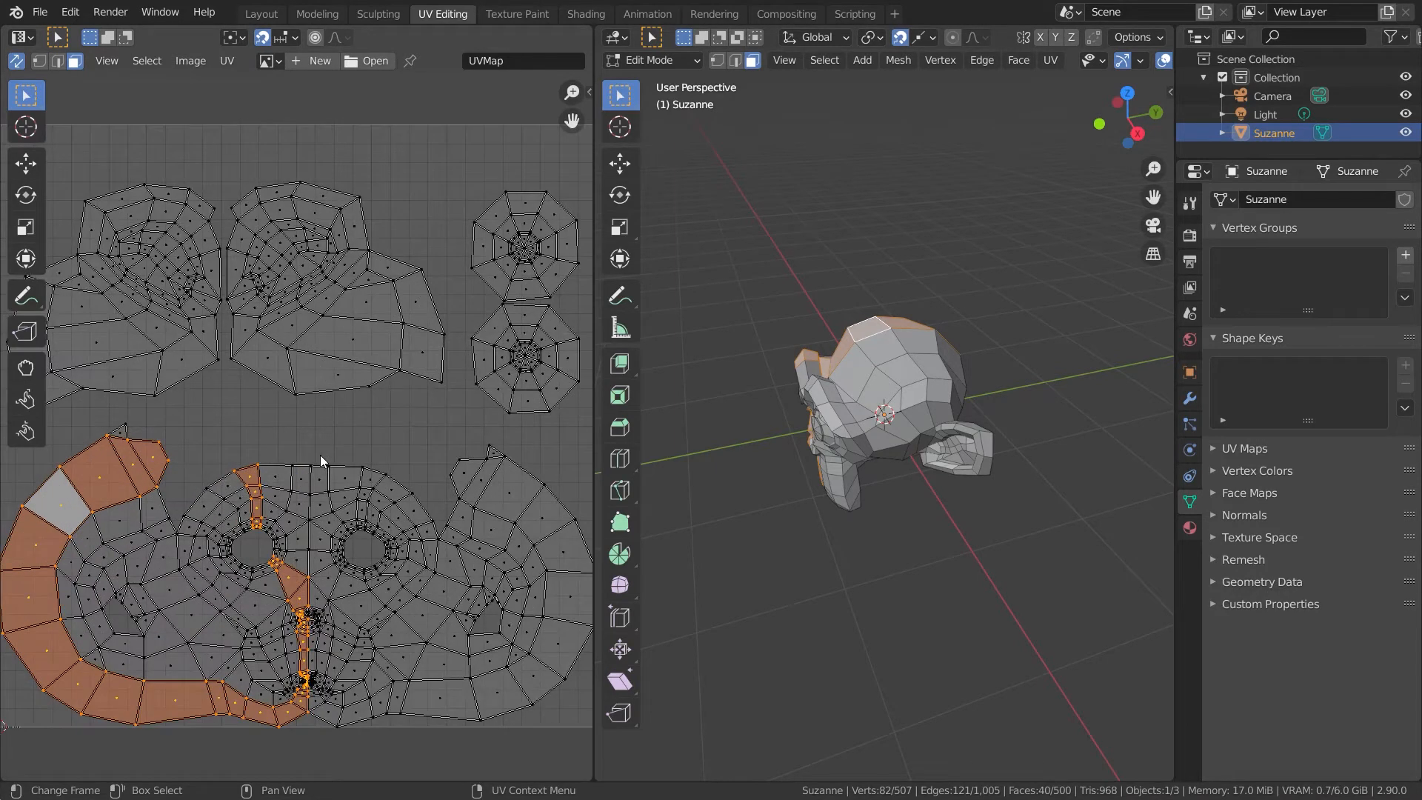
scroll(320, 455, "down", 1)
scroll(320, 454, "up", 1)
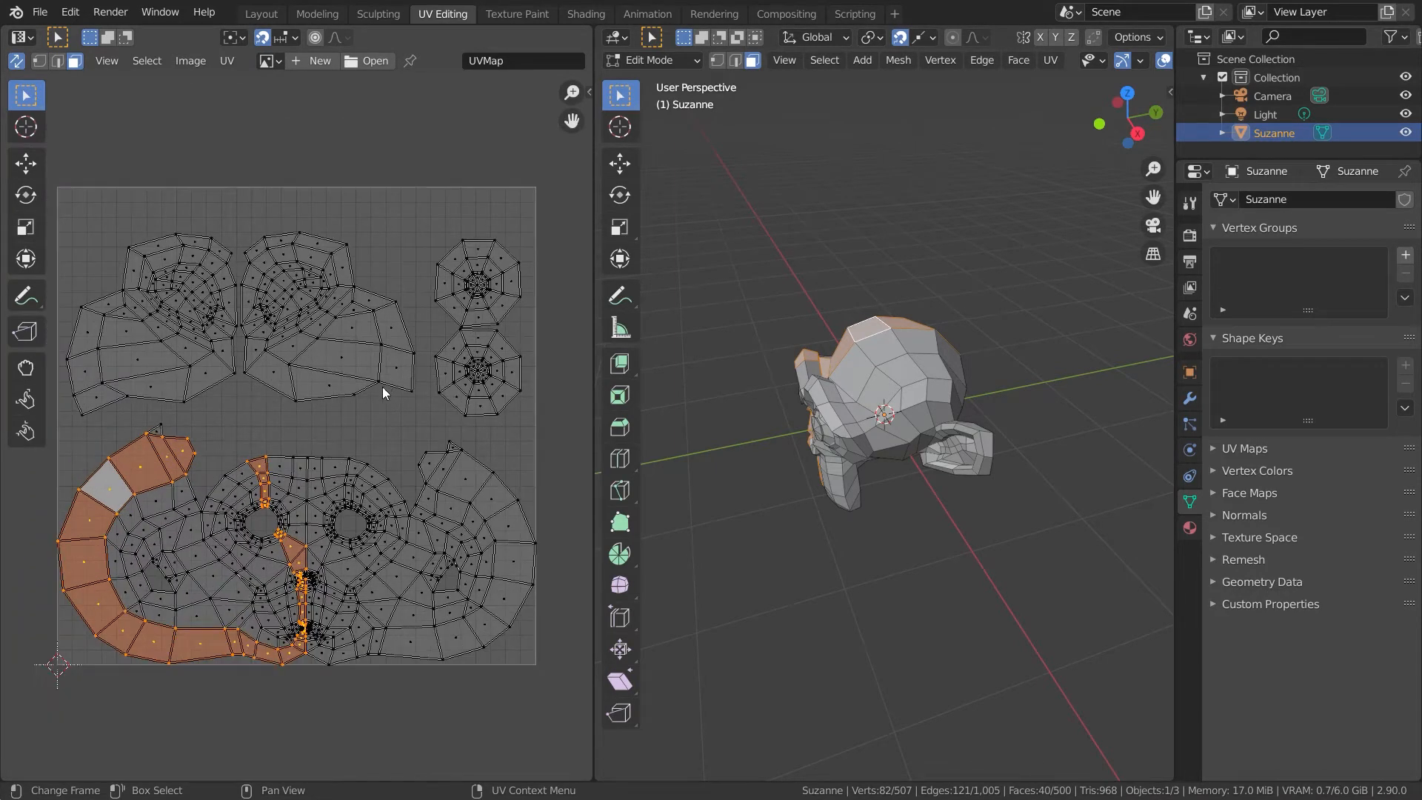
left_click(337, 458)
left_click(327, 377)
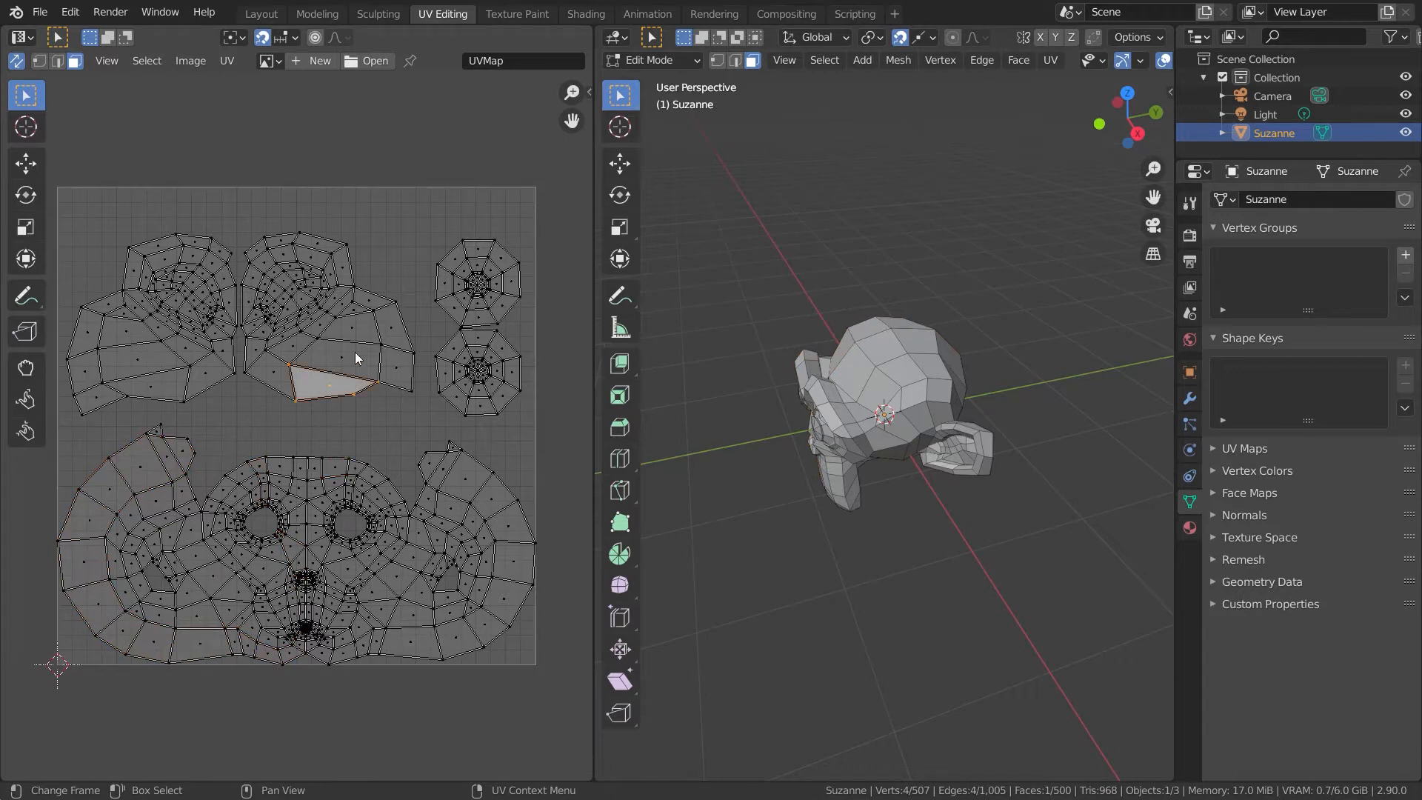
left_click(351, 331, "ctrl")
left_click(302, 298, "ctrl")
left_click(266, 283, "ctrl")
left_click(271, 256, "ctrl")
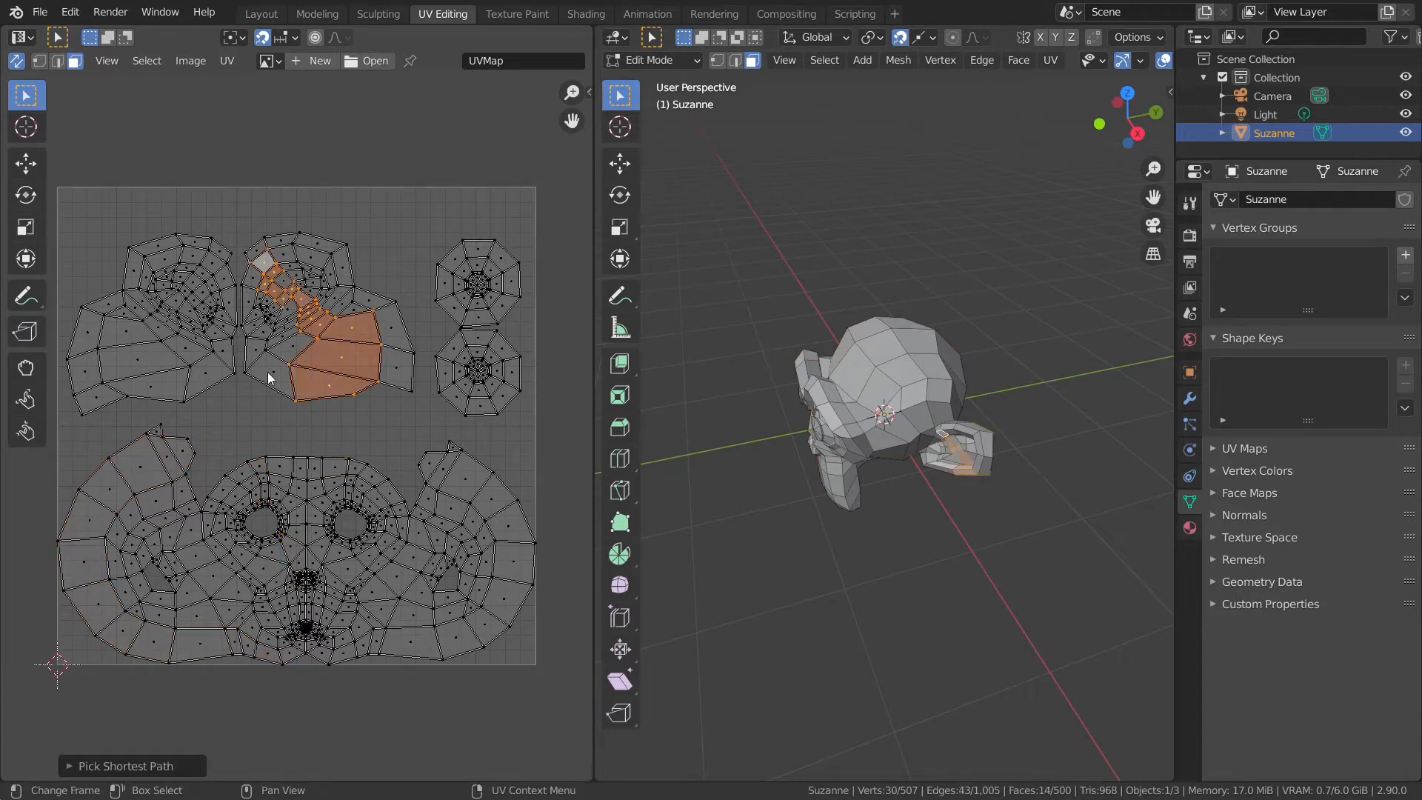
Step: Select several face loops in turn on the large head UV island, ending with one across its outer eye side
left_click(267, 471)
left_click(286, 585, "alt")
left_click(156, 577, "alt")
left_click(130, 507, "alt")
left_click(414, 550, "alt")
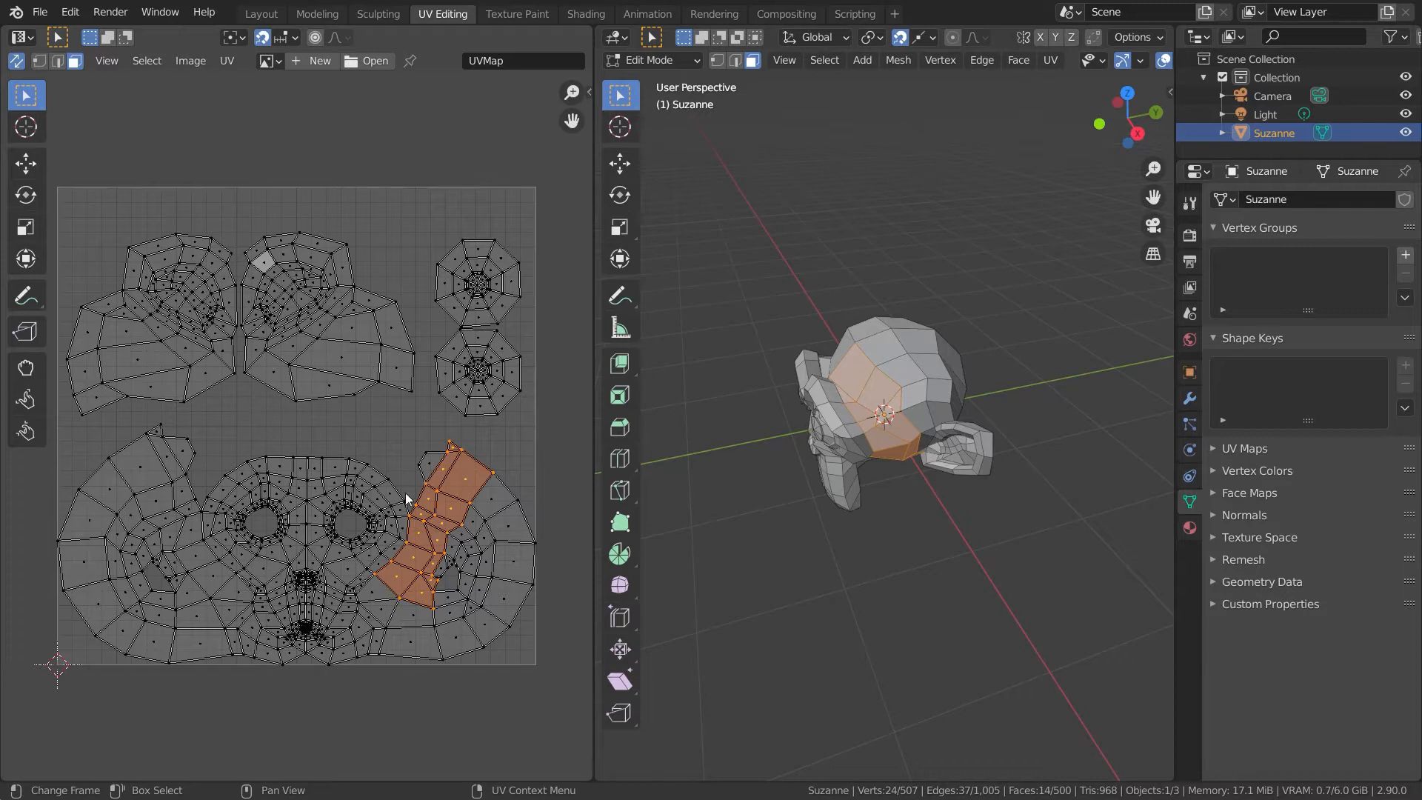
Step: Box-select the upper circular eye island in the UV layout, then reselect only its upper faces
left_click(461, 445)
left_click(521, 449)
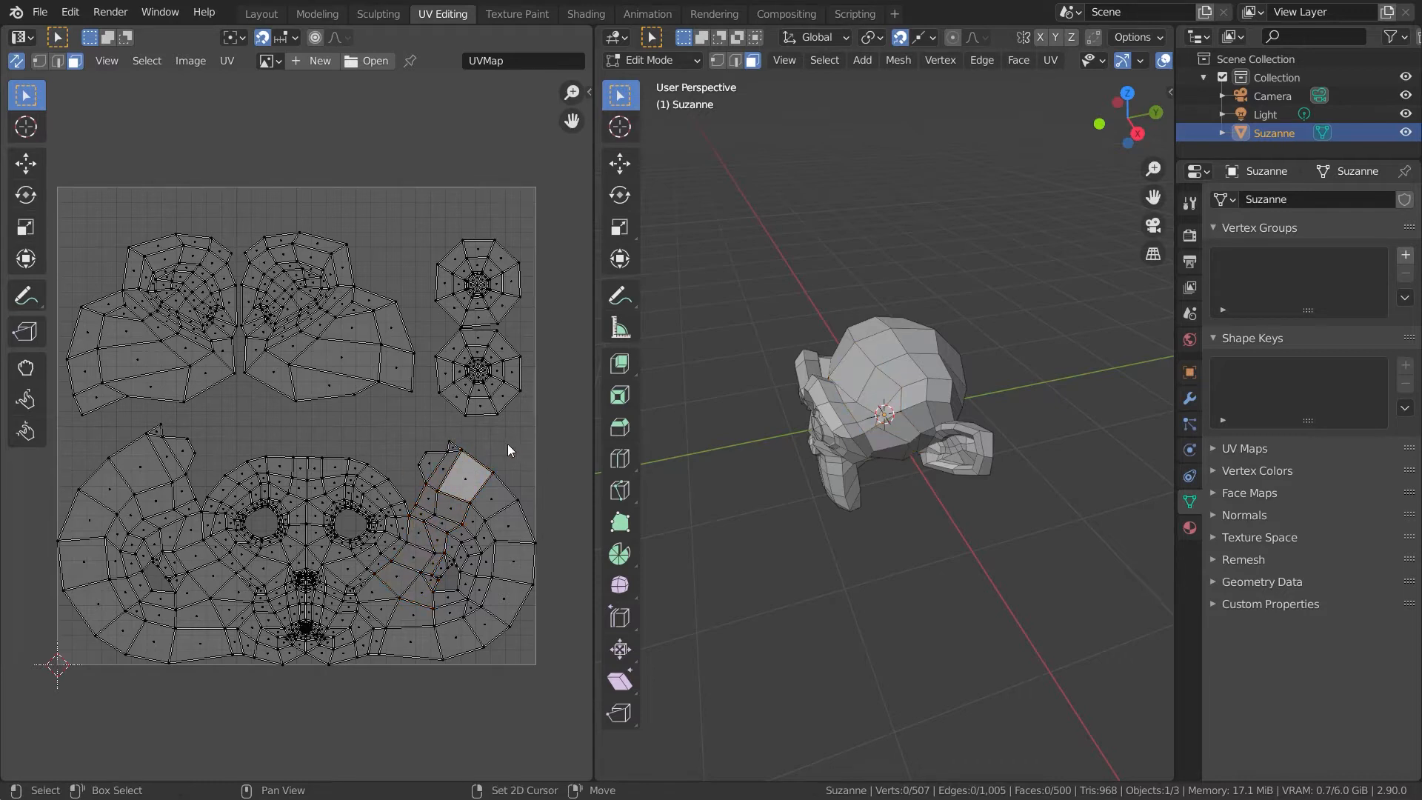
middle_click_drag(508, 443, 519, 456)
left_click_drag(451, 237, 540, 332)
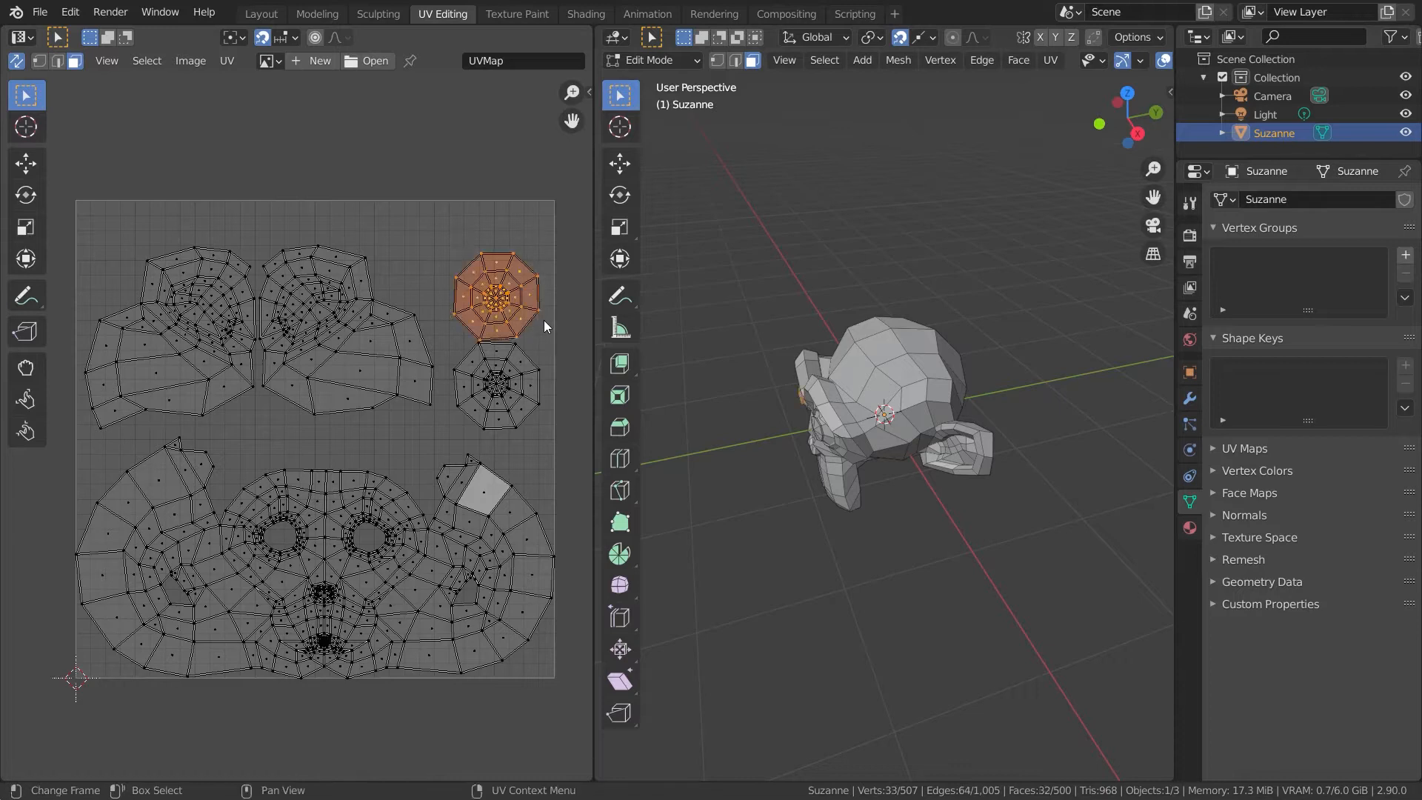
left_click(546, 258)
left_click_drag(547, 246, 453, 298)
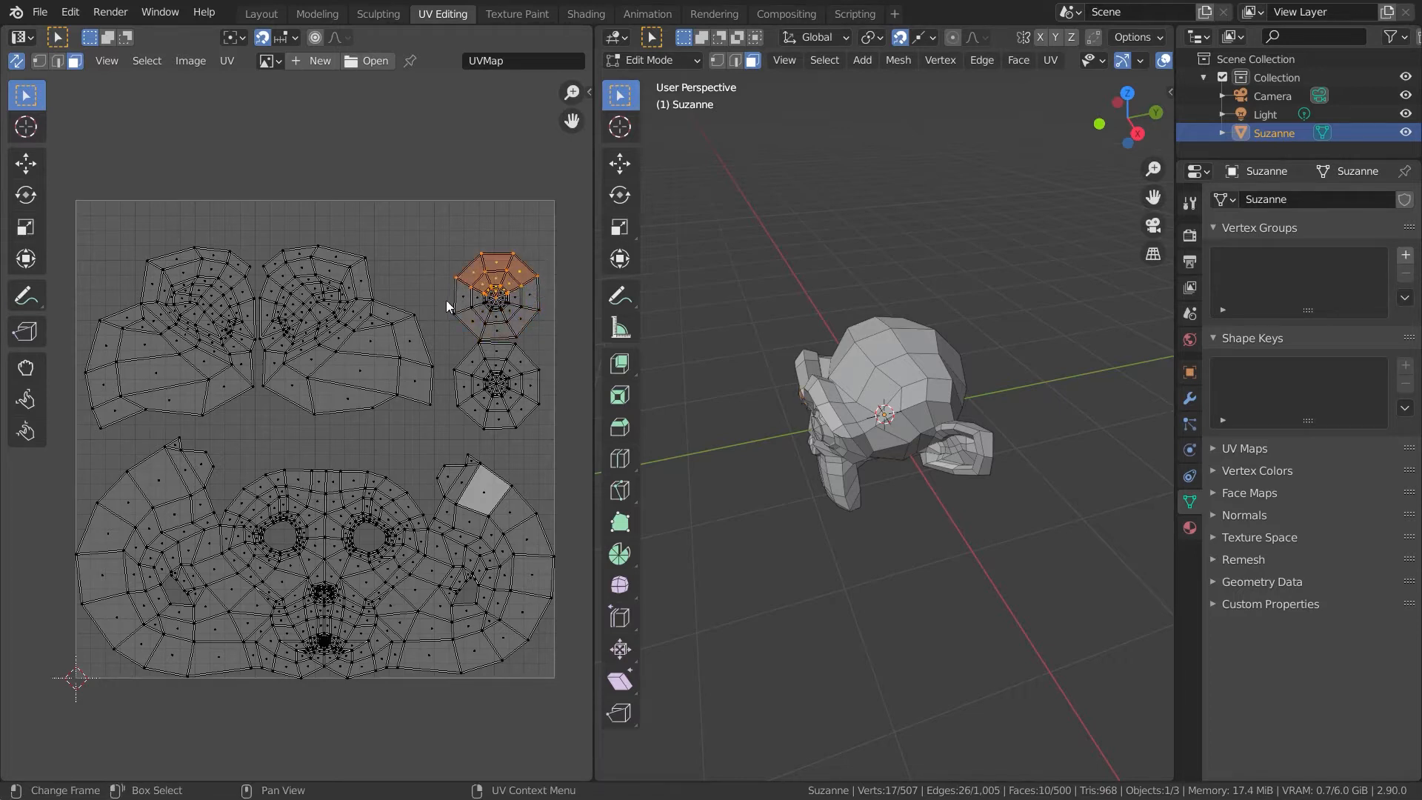
Step: Try to rip the selected eye faces away with the Rip Region tool, then deselect everything
left_click(28, 332)
left_click_drag(522, 291, 494, 275)
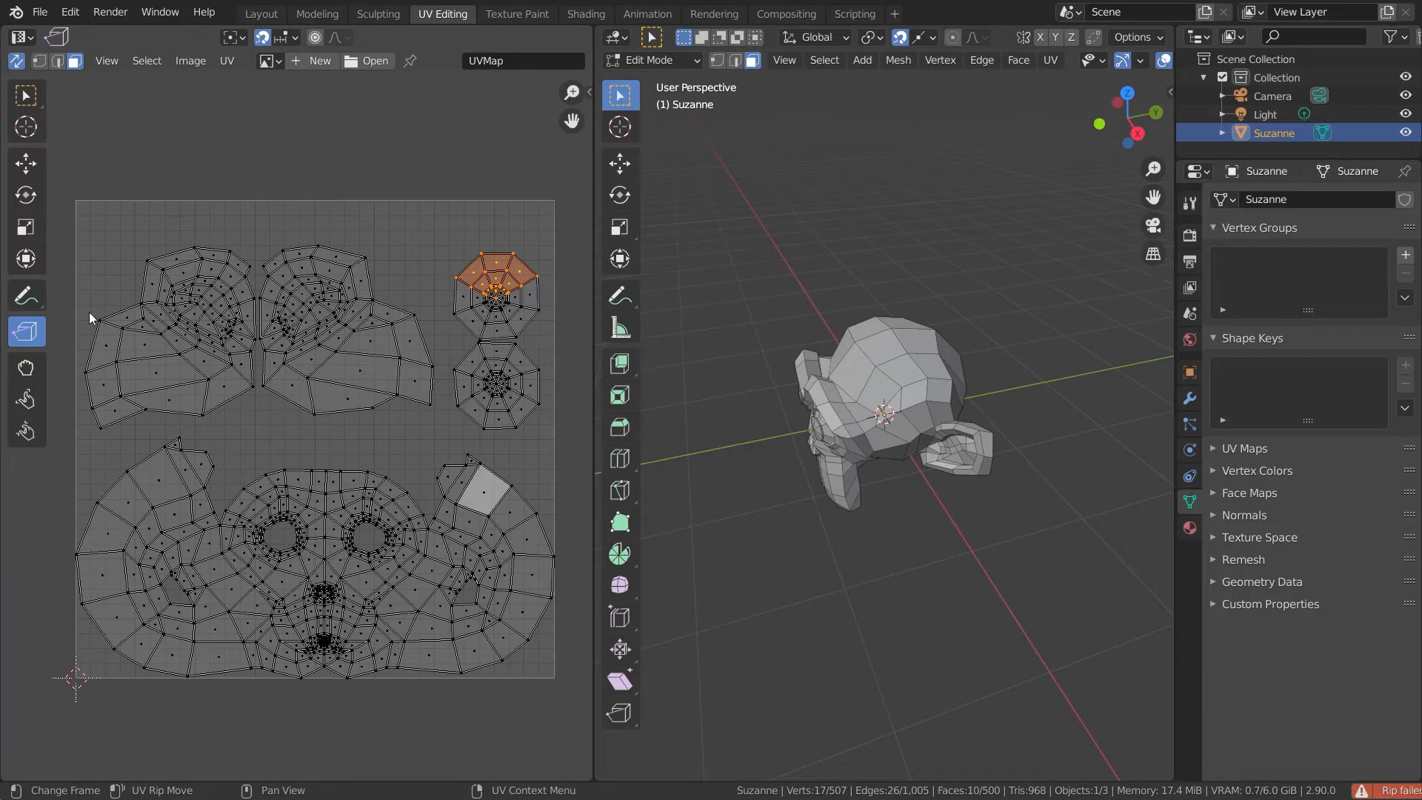
left_click(500, 283)
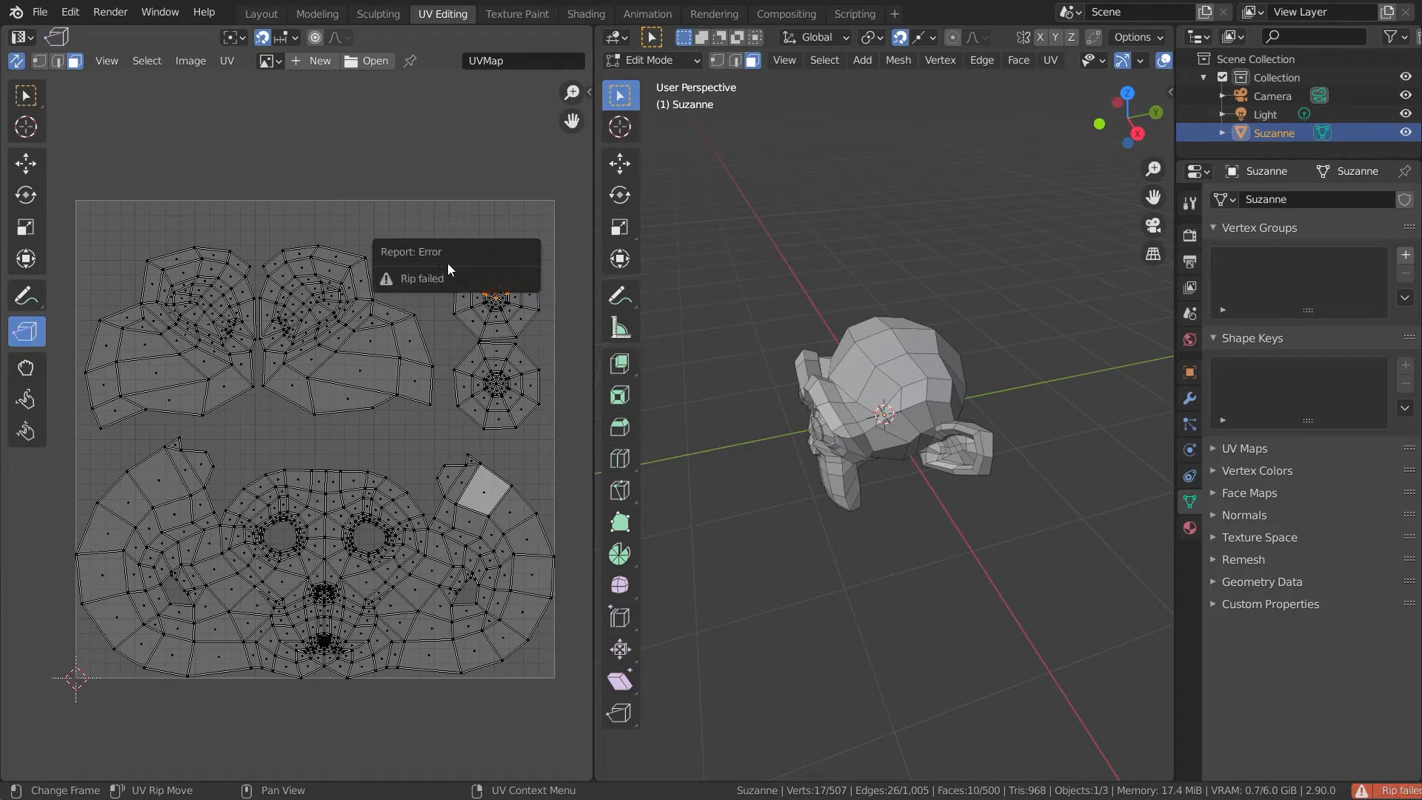
key("alt+a")
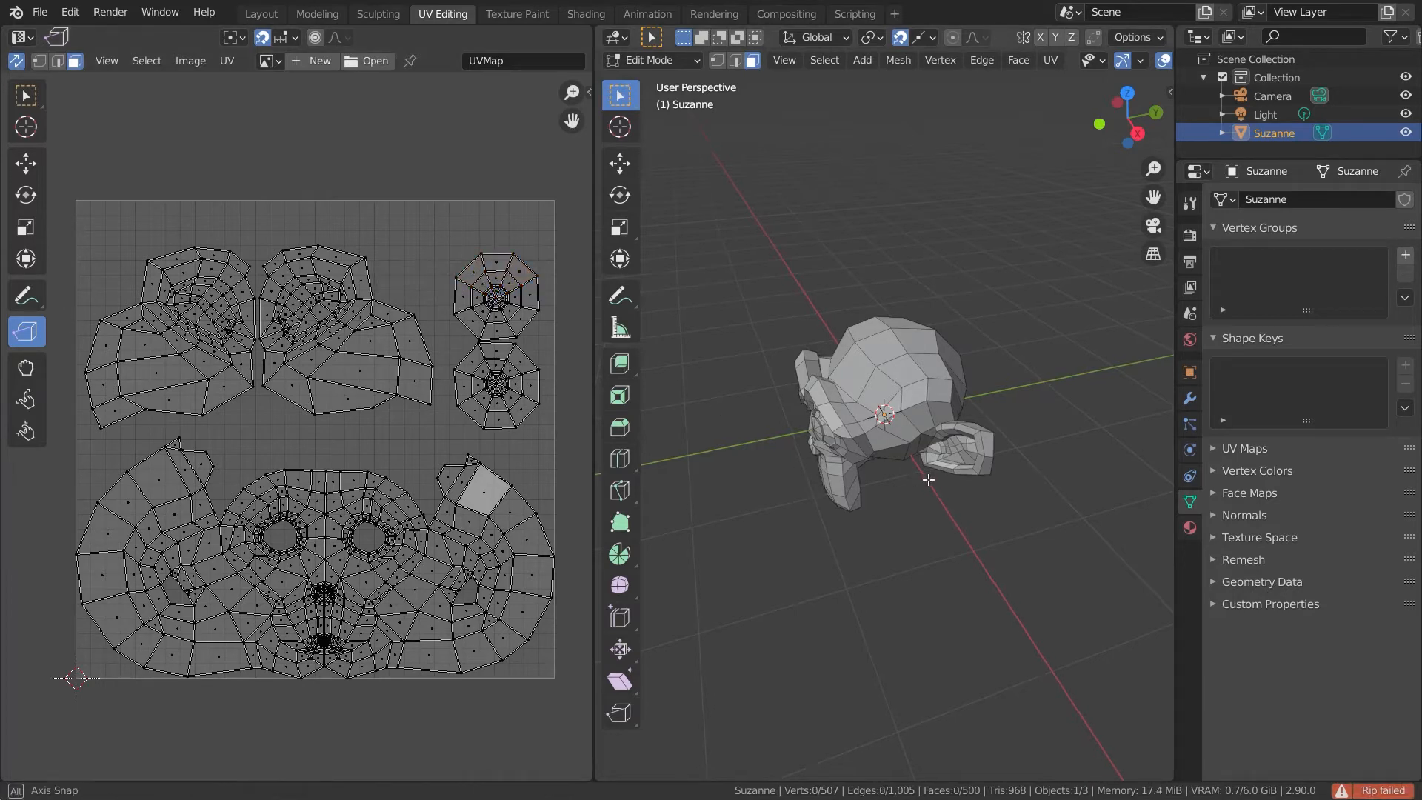
Step: In edge select mode, rip the centre edge on top of the monkey's head and pull it open sideways
middle_click_drag(927, 479, 920, 514)
scroll(920, 513, "up", 4)
left_click(887, 334)
middle_click_drag(887, 334, 1011, 407)
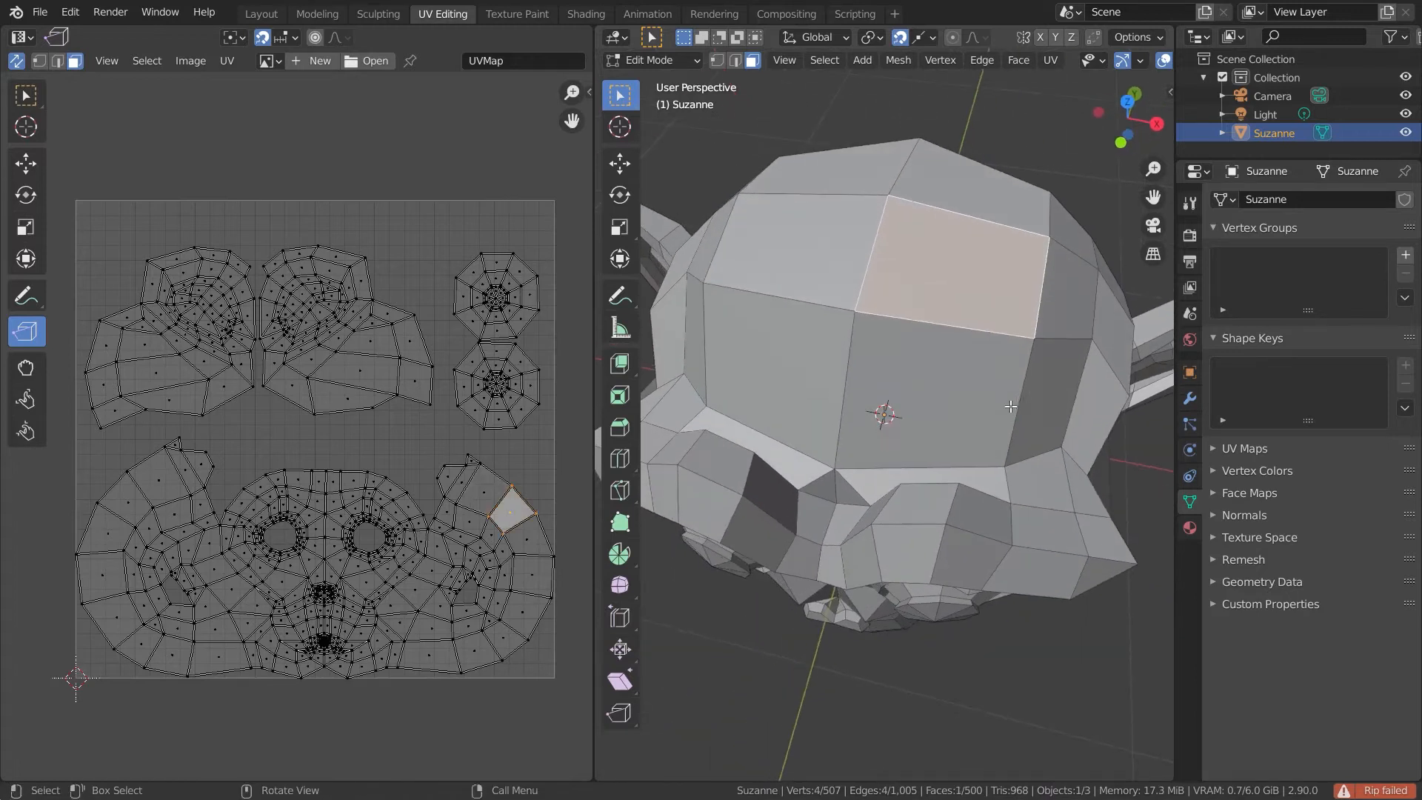
key("2")
left_click(879, 340)
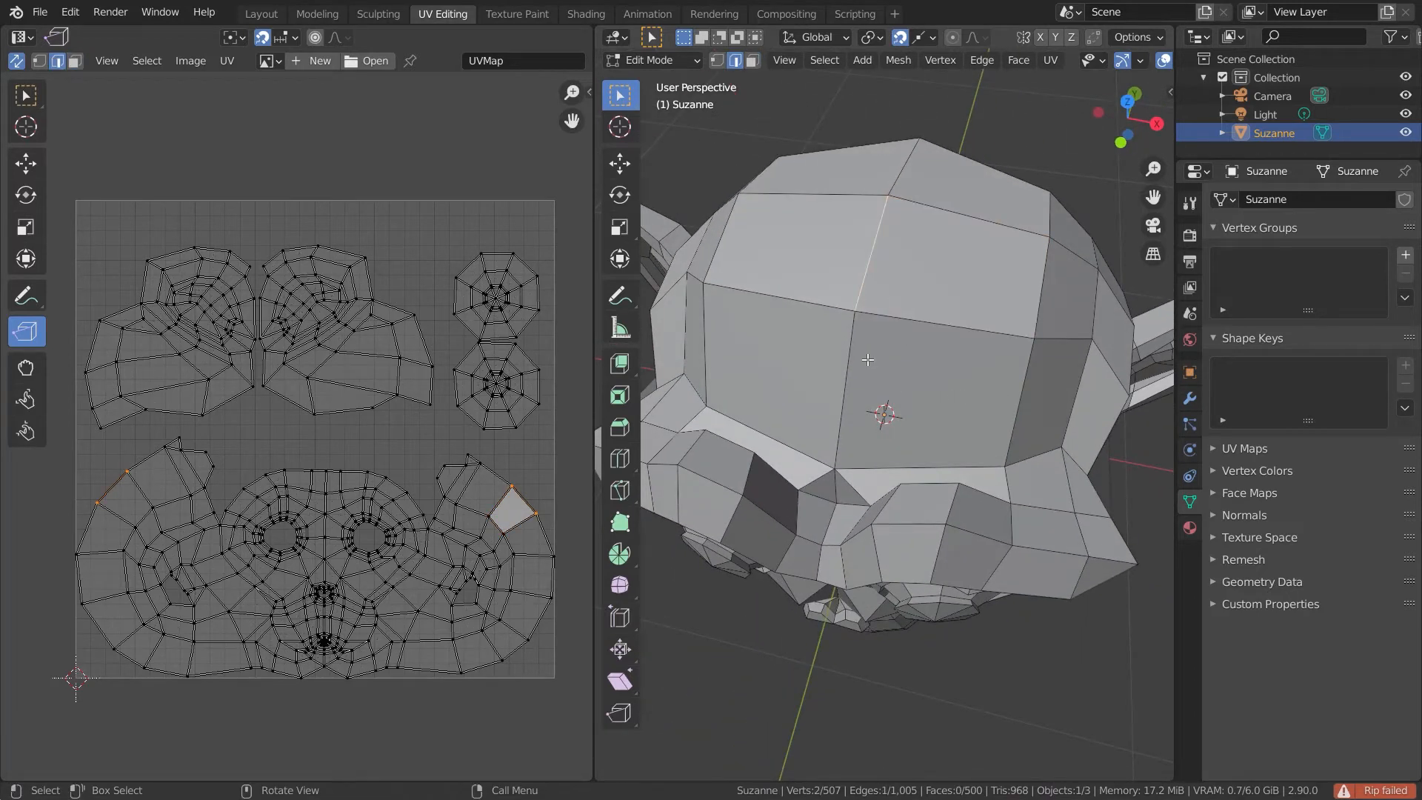
key("v")
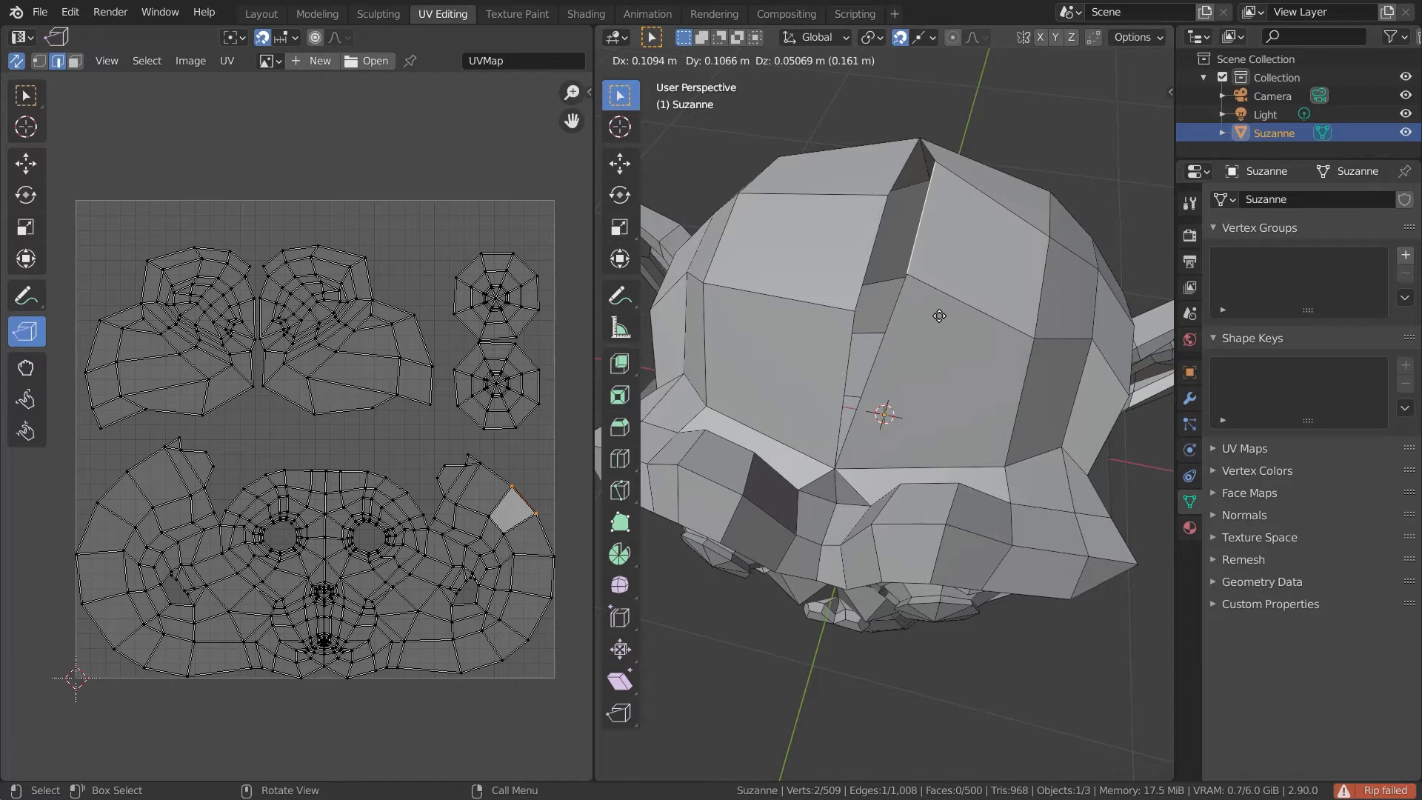
left_click(939, 315)
middle_click_drag(952, 186, 903, 274)
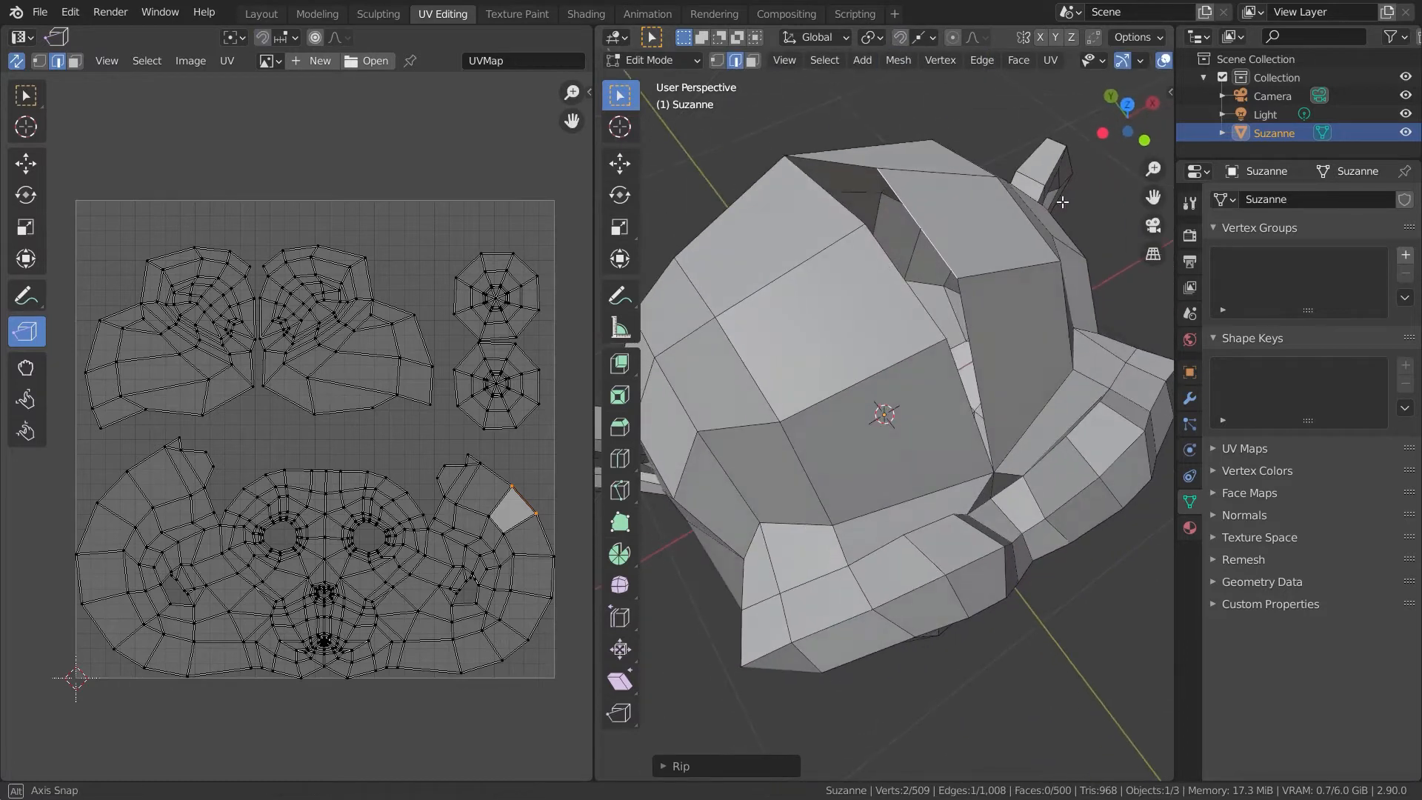
Step: Rip three more centre edges one after another down the back of the monkey's head towards the neck
middle_click_drag(883, 184, 926, 322)
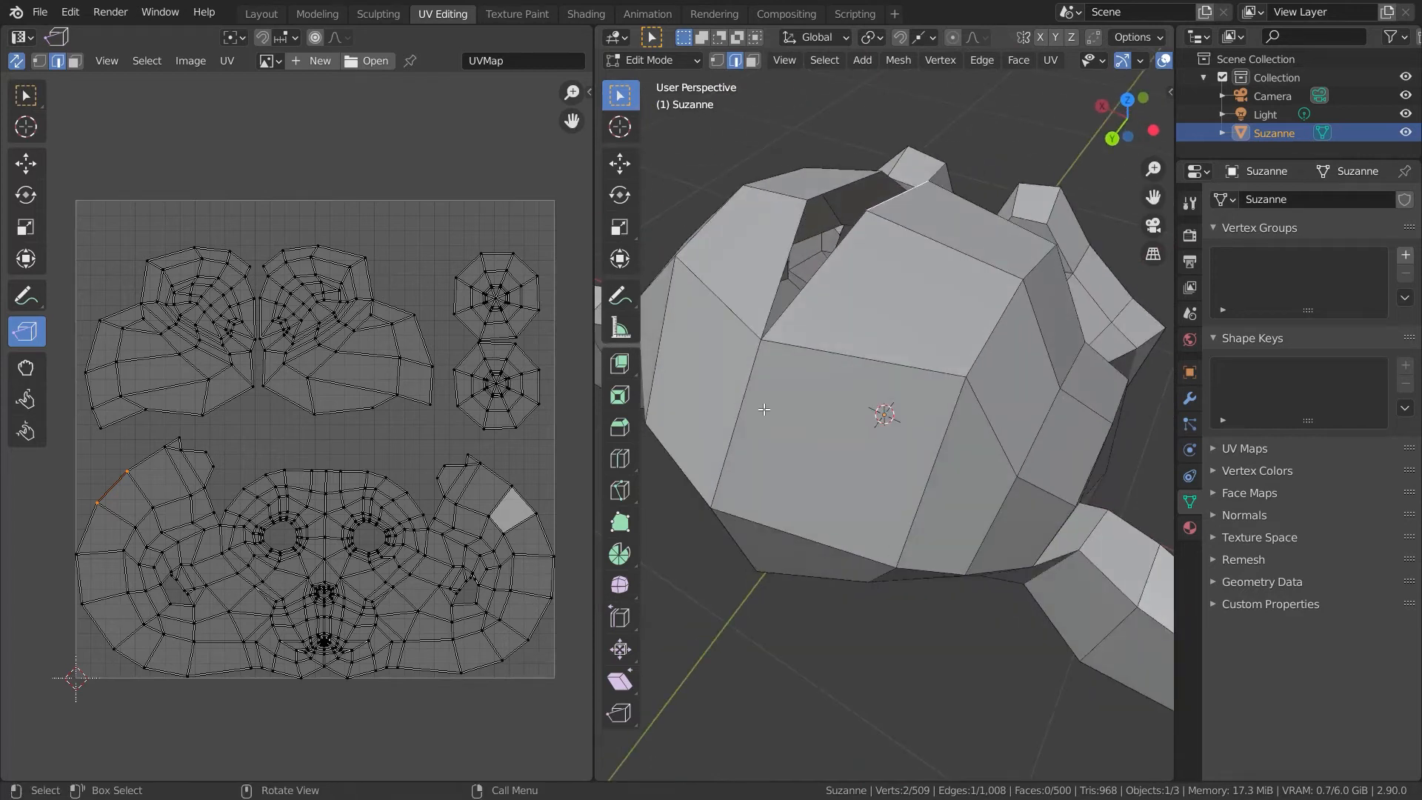
key("v")
left_click(793, 413)
middle_click_drag(793, 413, 933, 280)
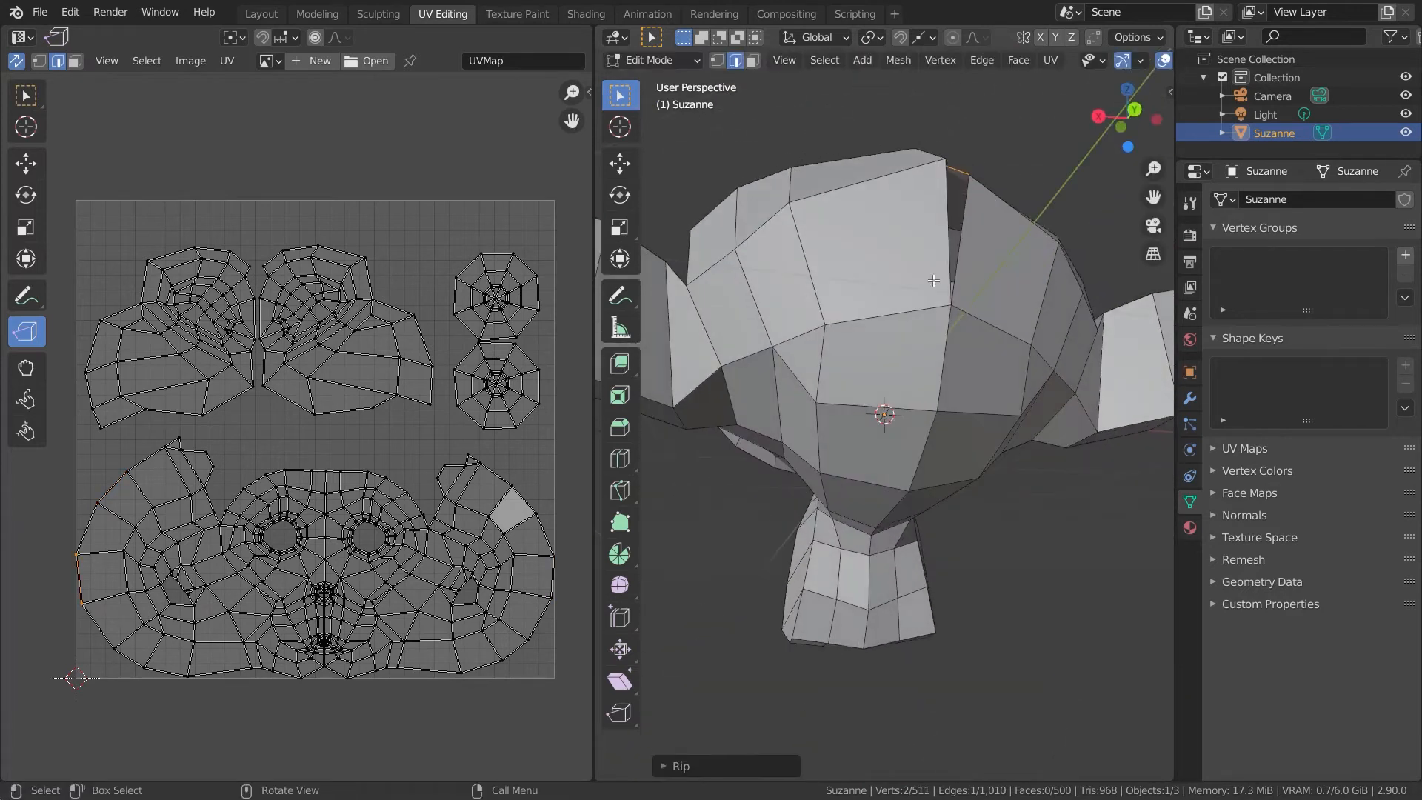
key("v")
left_click(938, 426)
middle_click_drag(937, 427, 942, 340)
left_click(909, 428)
key("v")
left_click(934, 440)
scroll(940, 467, "down", 4)
middle_click_drag(926, 455, 1104, 662)
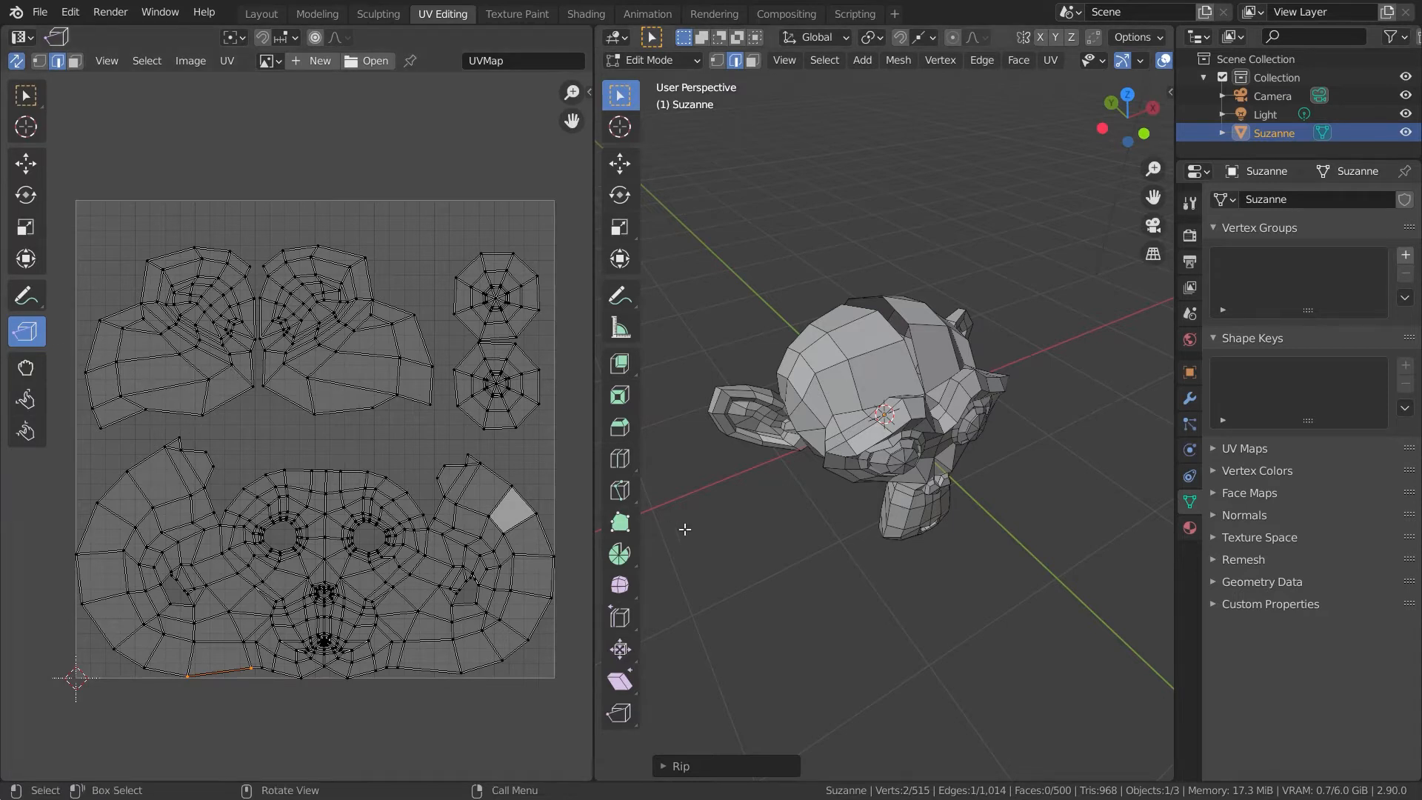
middle_click_drag(774, 554, 670, 533)
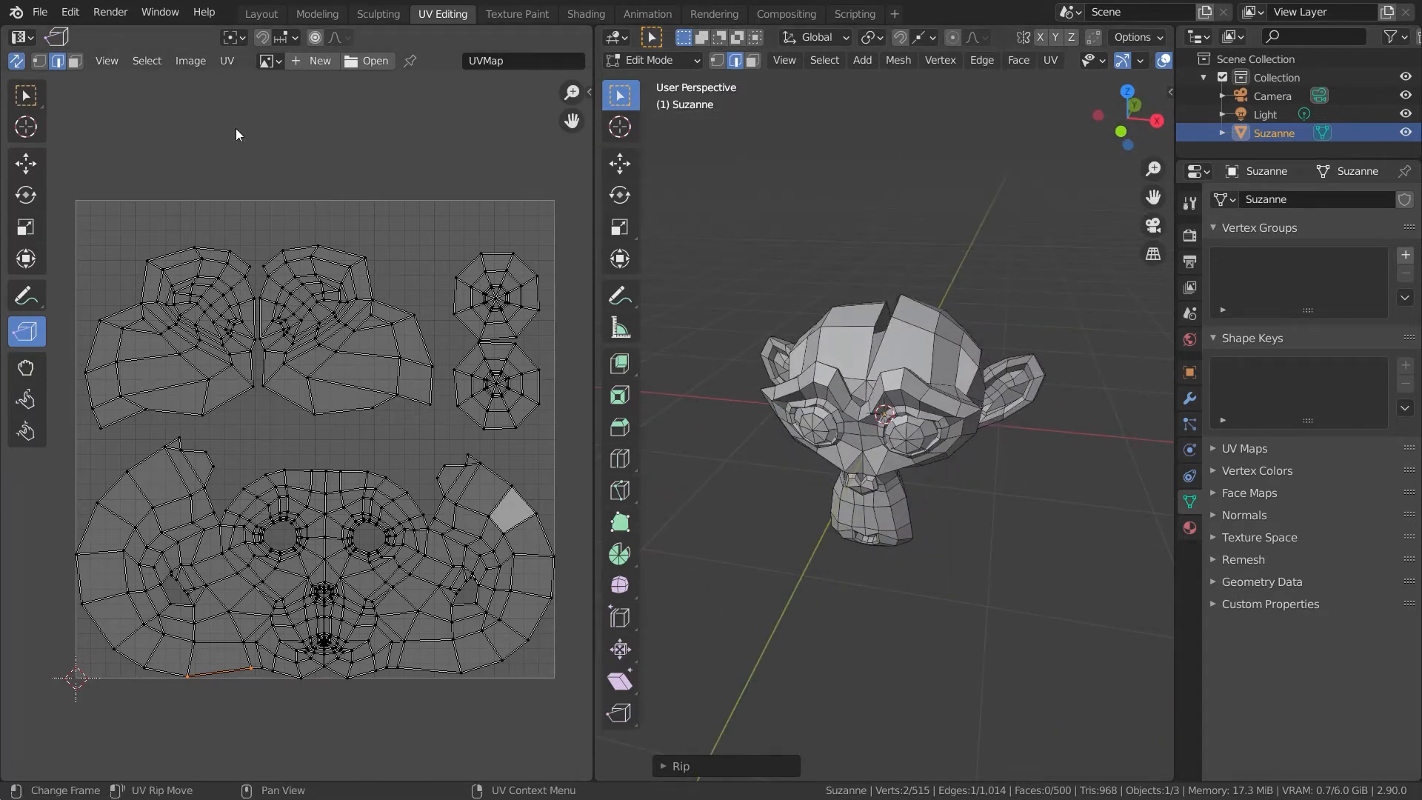
Step: Return to the Layout workspace and move the monkey up along the Z axis by about 1.34 m
left_click(265, 16)
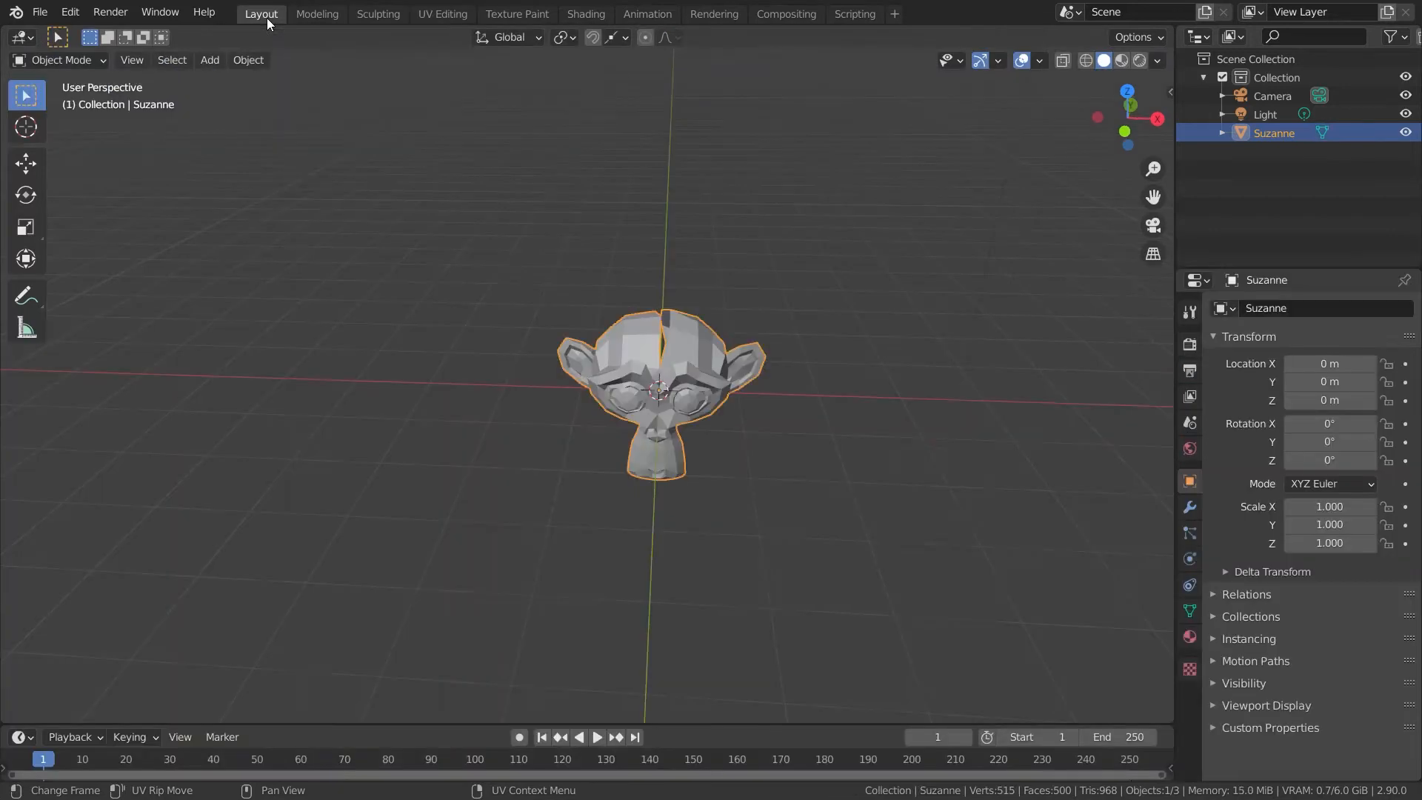
middle_click_drag(585, 319, 601, 348)
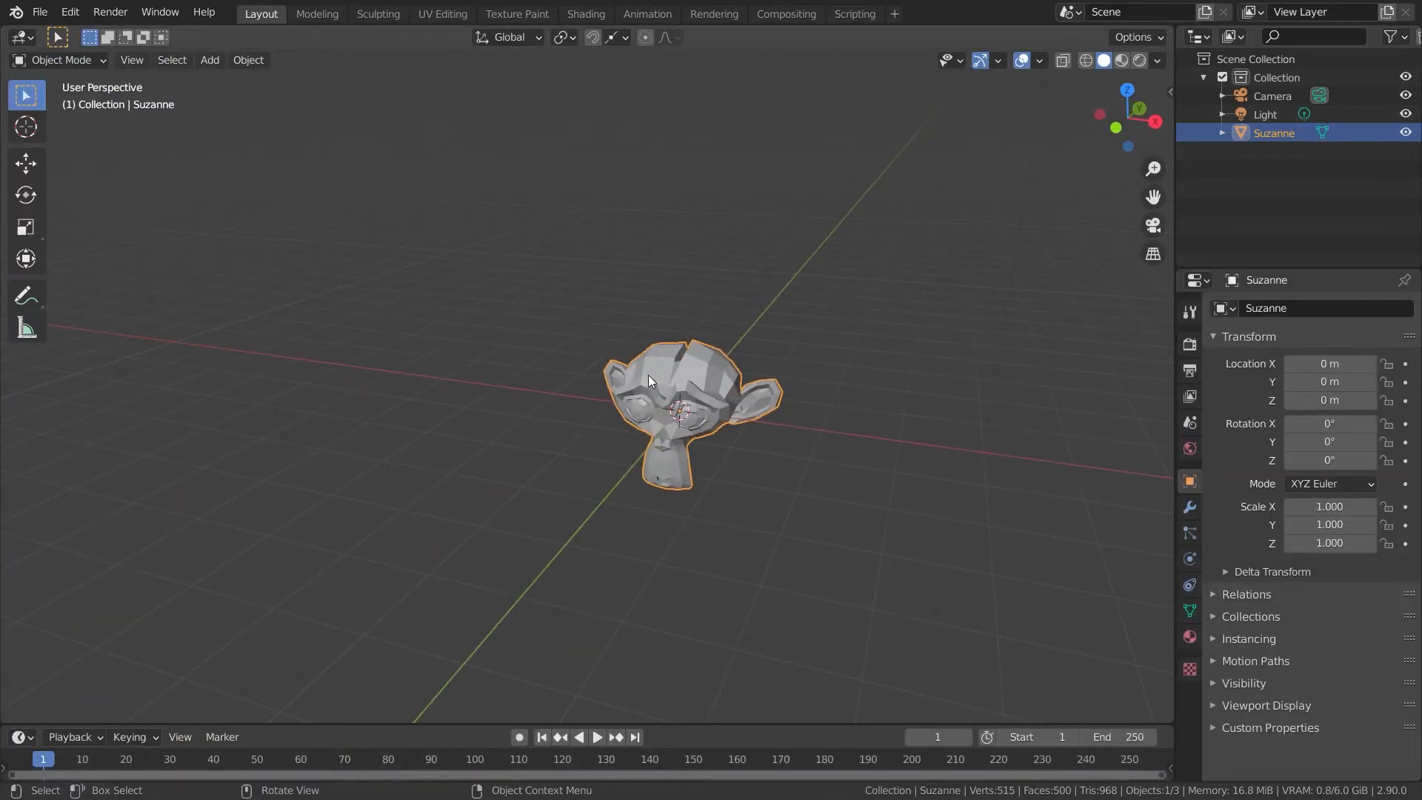
middle_click_drag(785, 333, 655, 434)
key("g")
key("z")
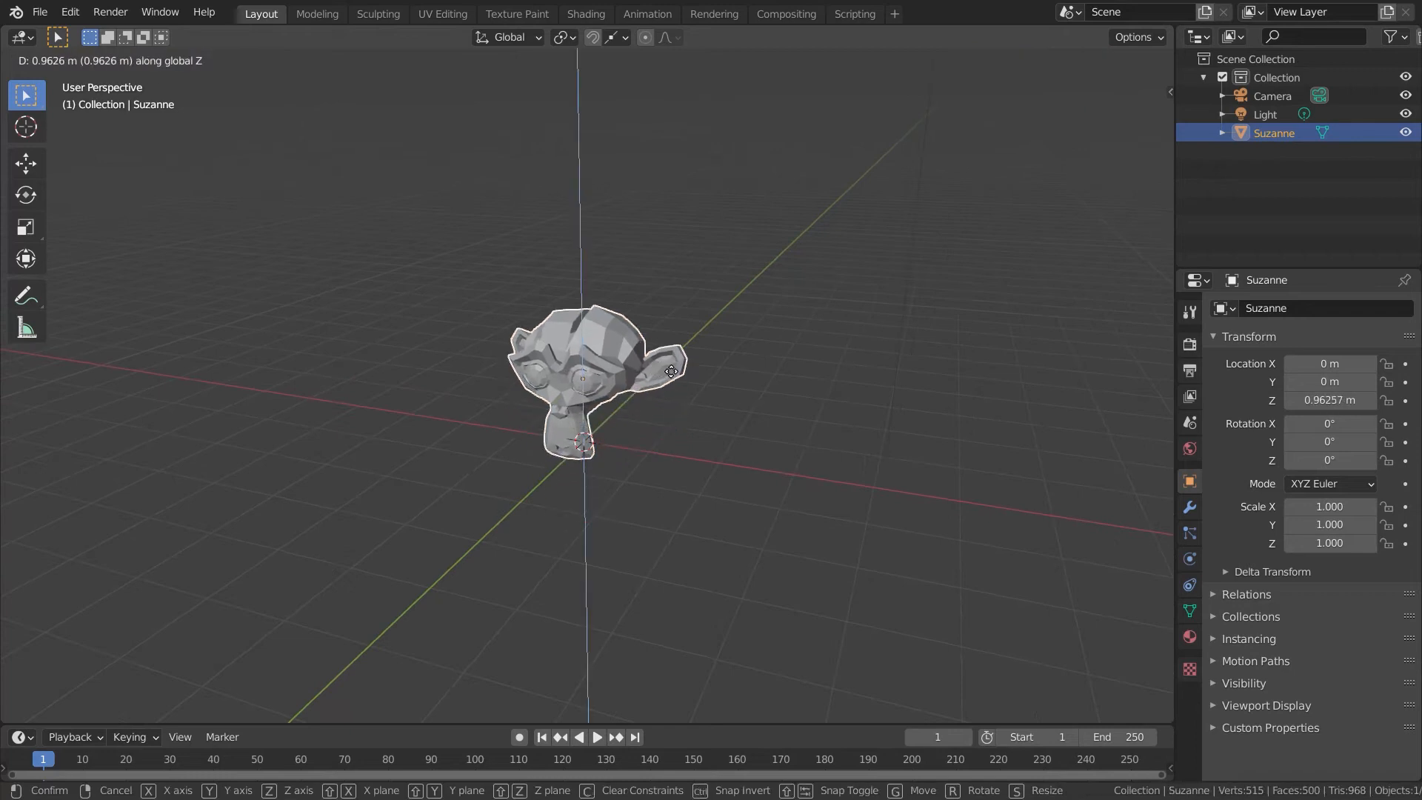
left_click(665, 347)
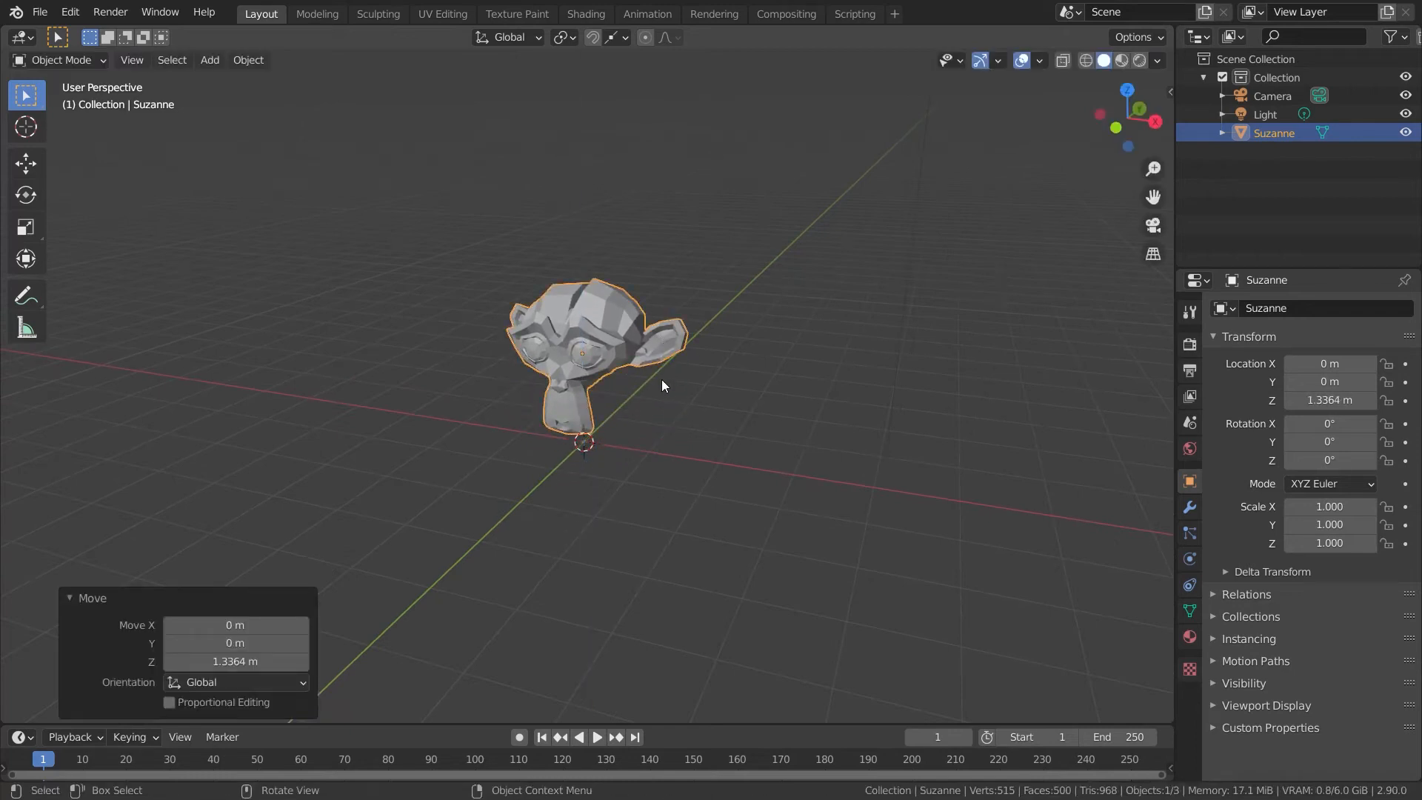
Step: Apply a level 3 subdivision surface to the monkey and open its modifier settings
middle_click_drag(661, 380, 814, 489)
key("ctrl+3")
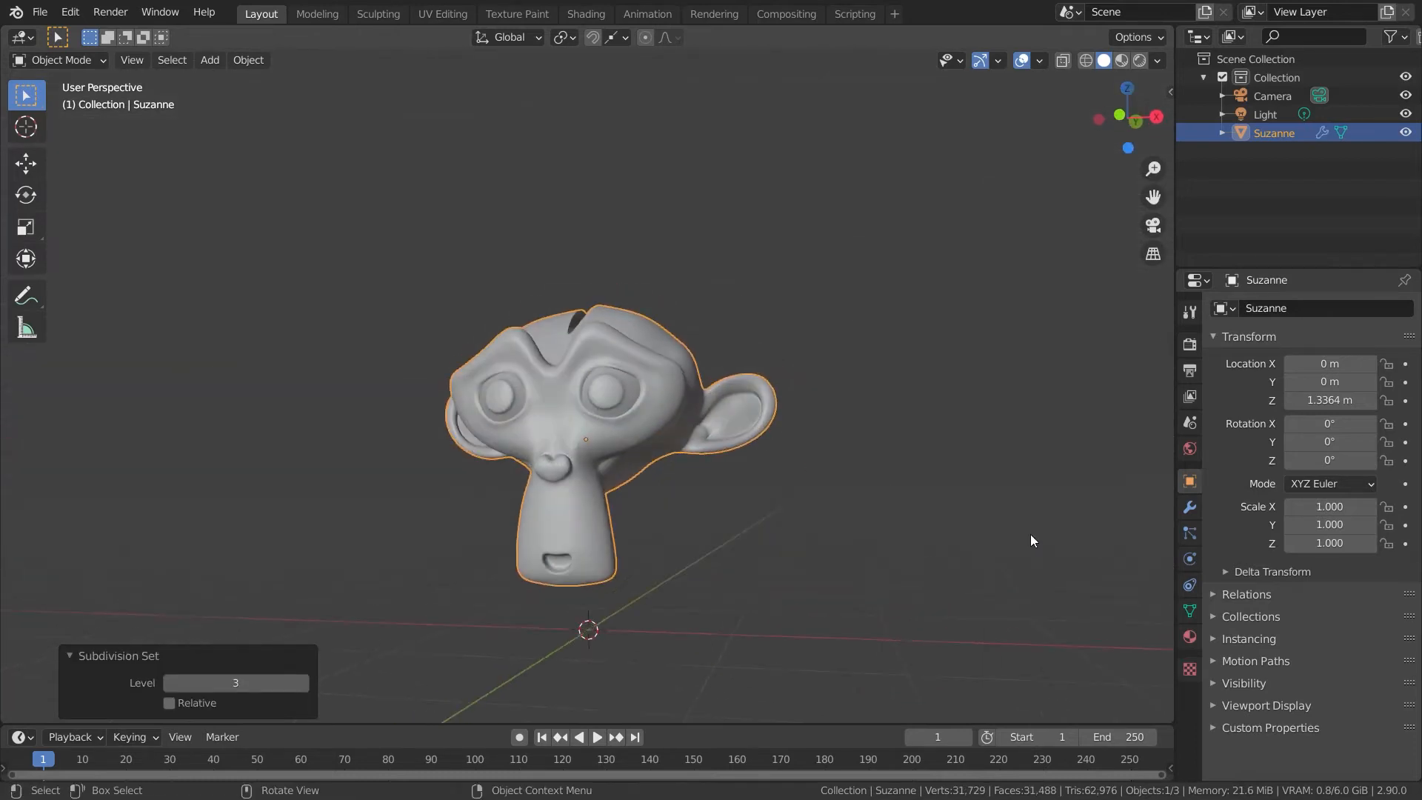
left_click(1187, 508)
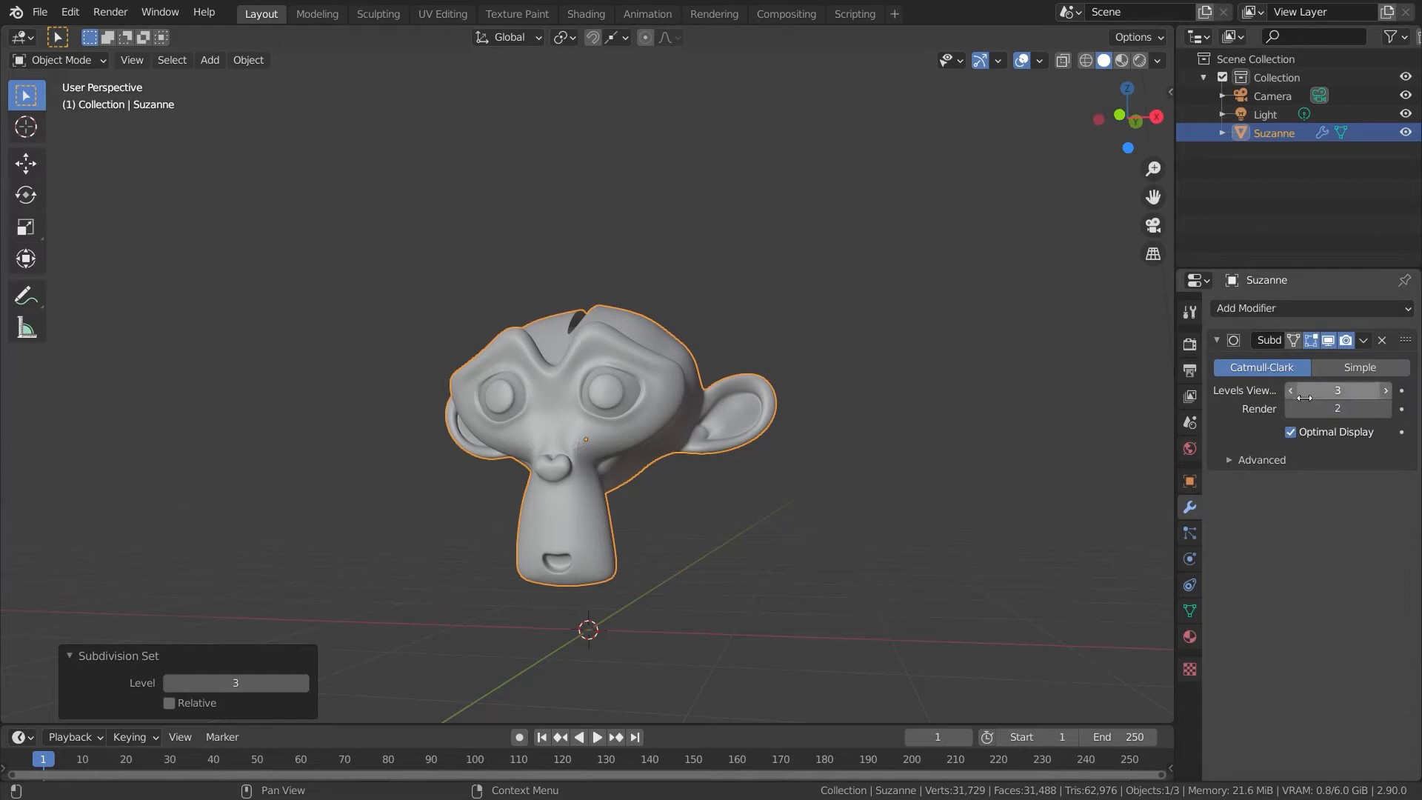
Step: Add a Wireframe modifier to the monkey below its existing subdivision surface
left_click(1363, 344)
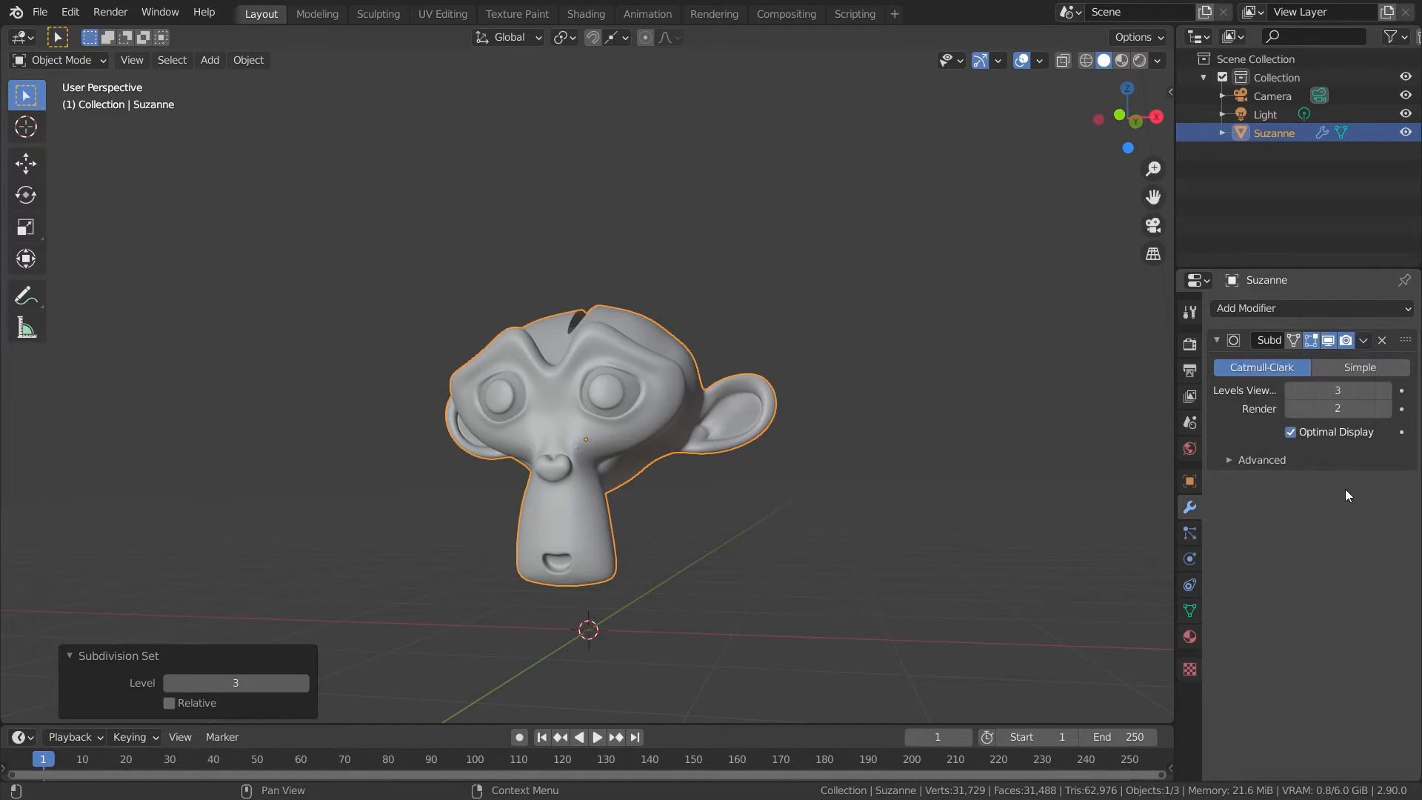
left_click(1362, 340)
left_click(1315, 308)
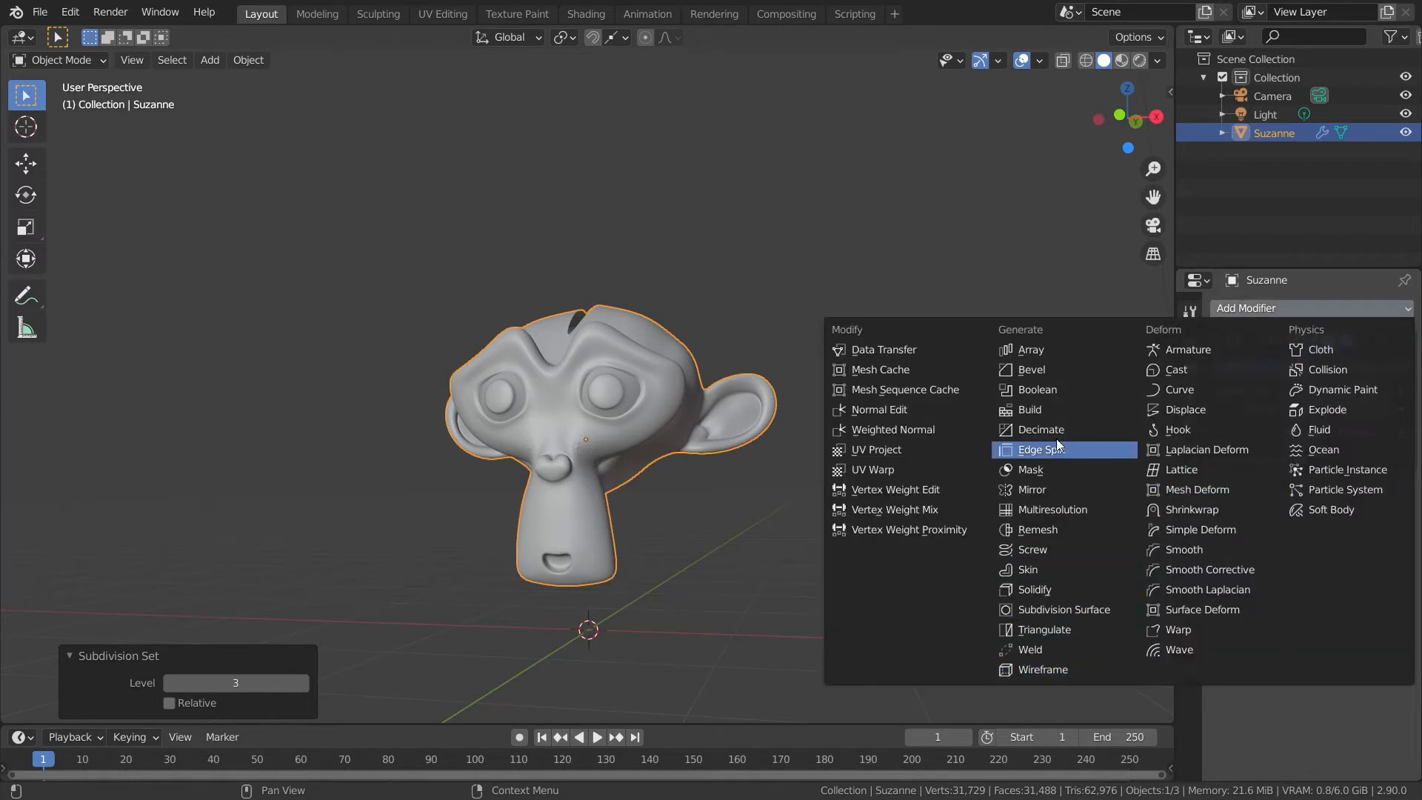
left_click(1066, 670)
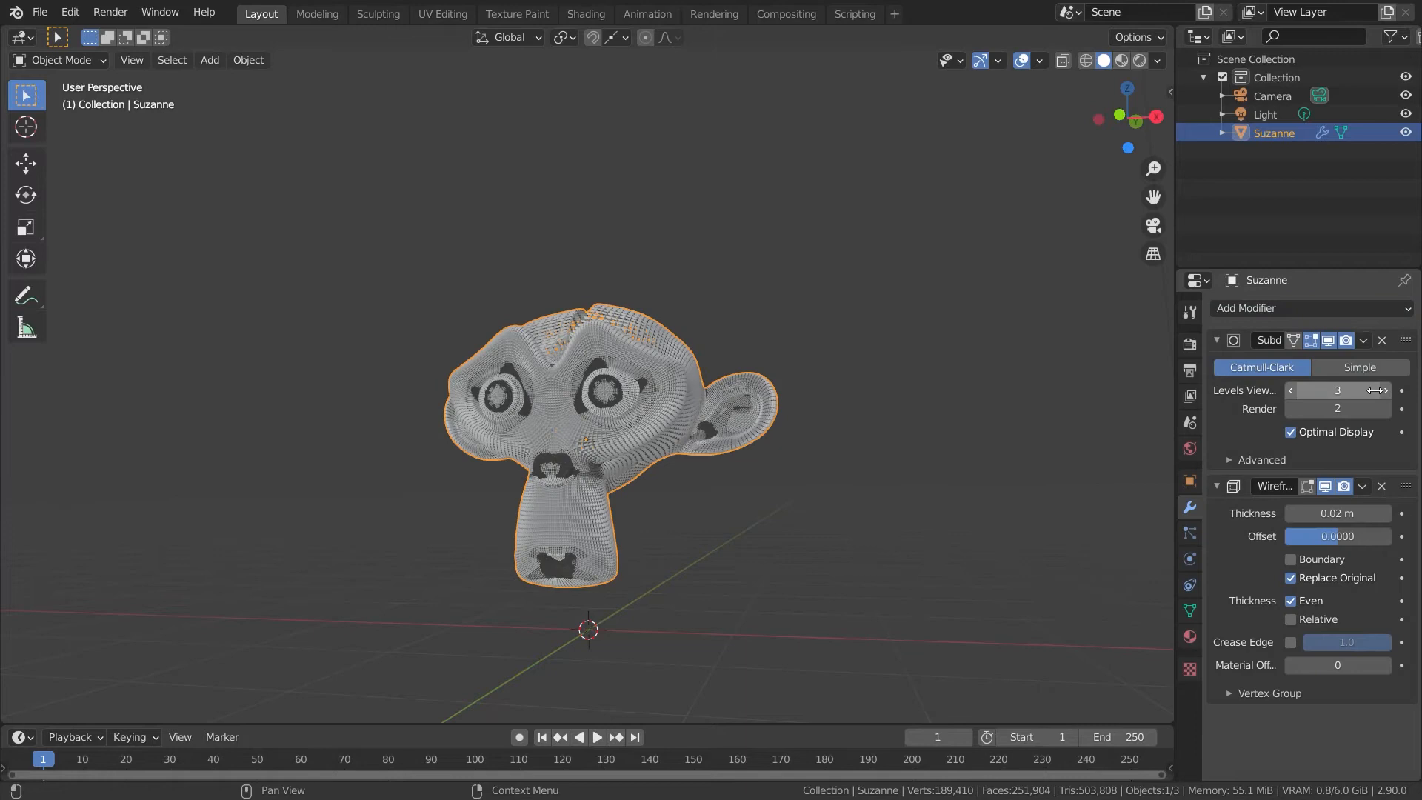
Step: Move the Wireframe modifier above Subdivision Surface in the monkey's modifier stack, and remove the Subdivision Surface modifier
left_click_drag(1403, 486, 1410, 391)
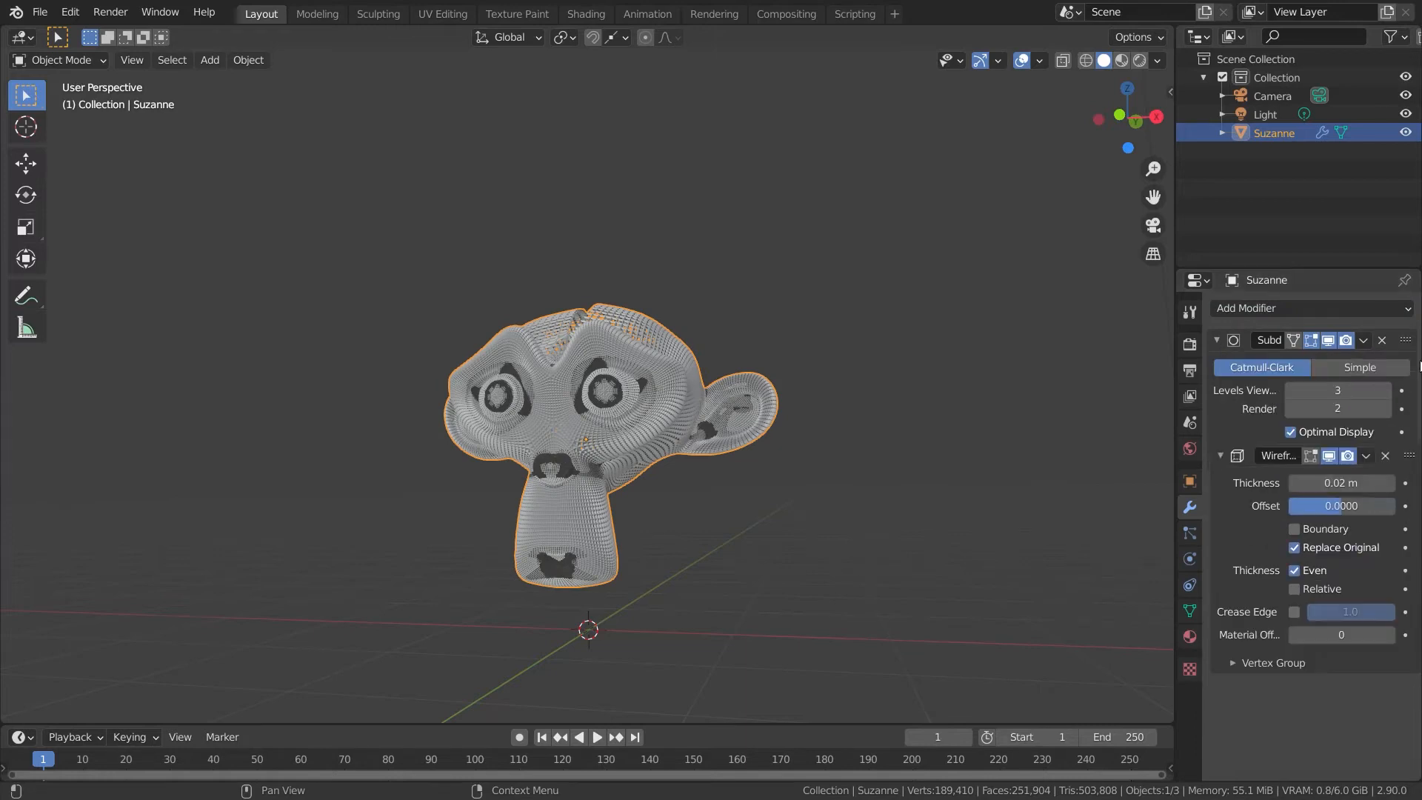
left_click_drag(1407, 489, 1413, 337)
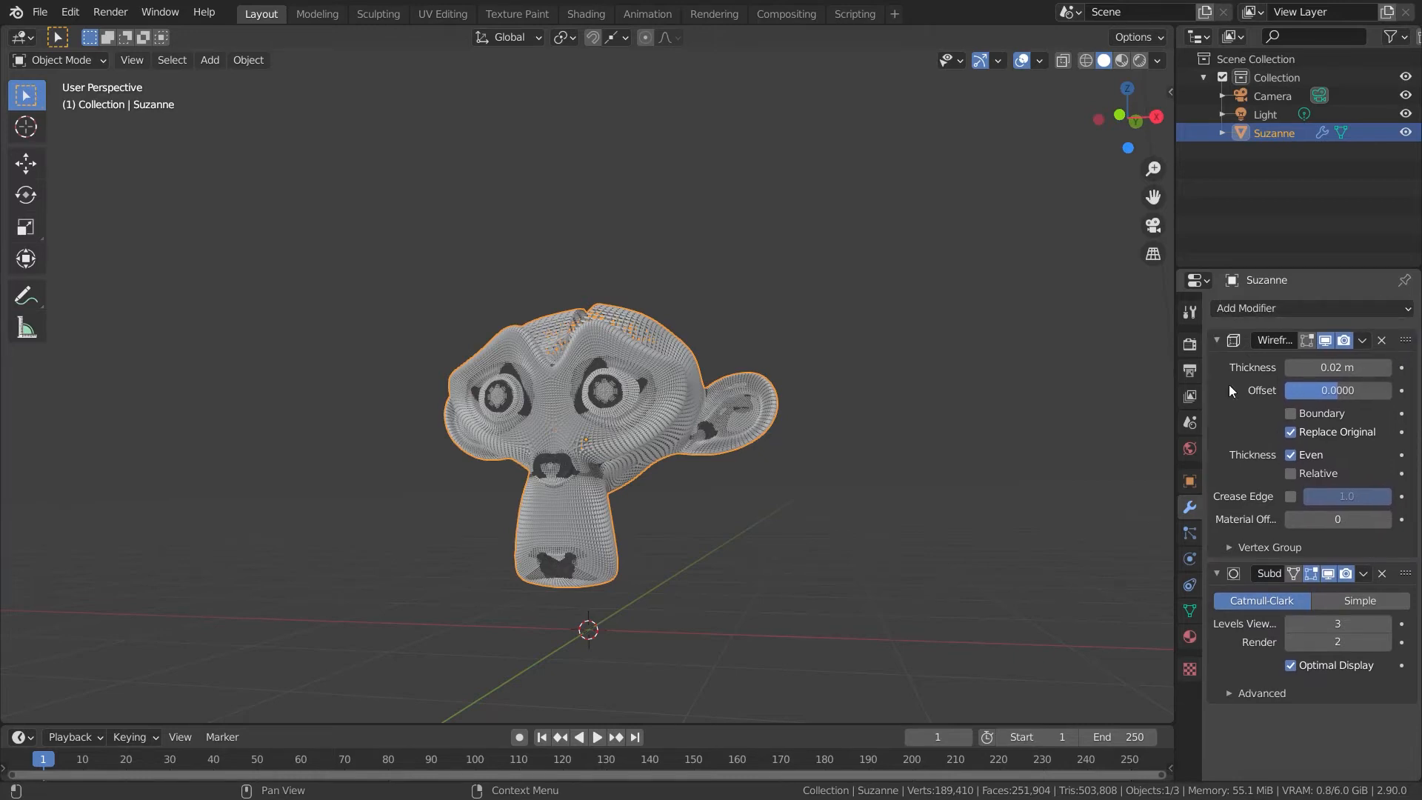
middle_click_drag(965, 389, 970, 452)
left_click_drag(1405, 345, 1405, 574)
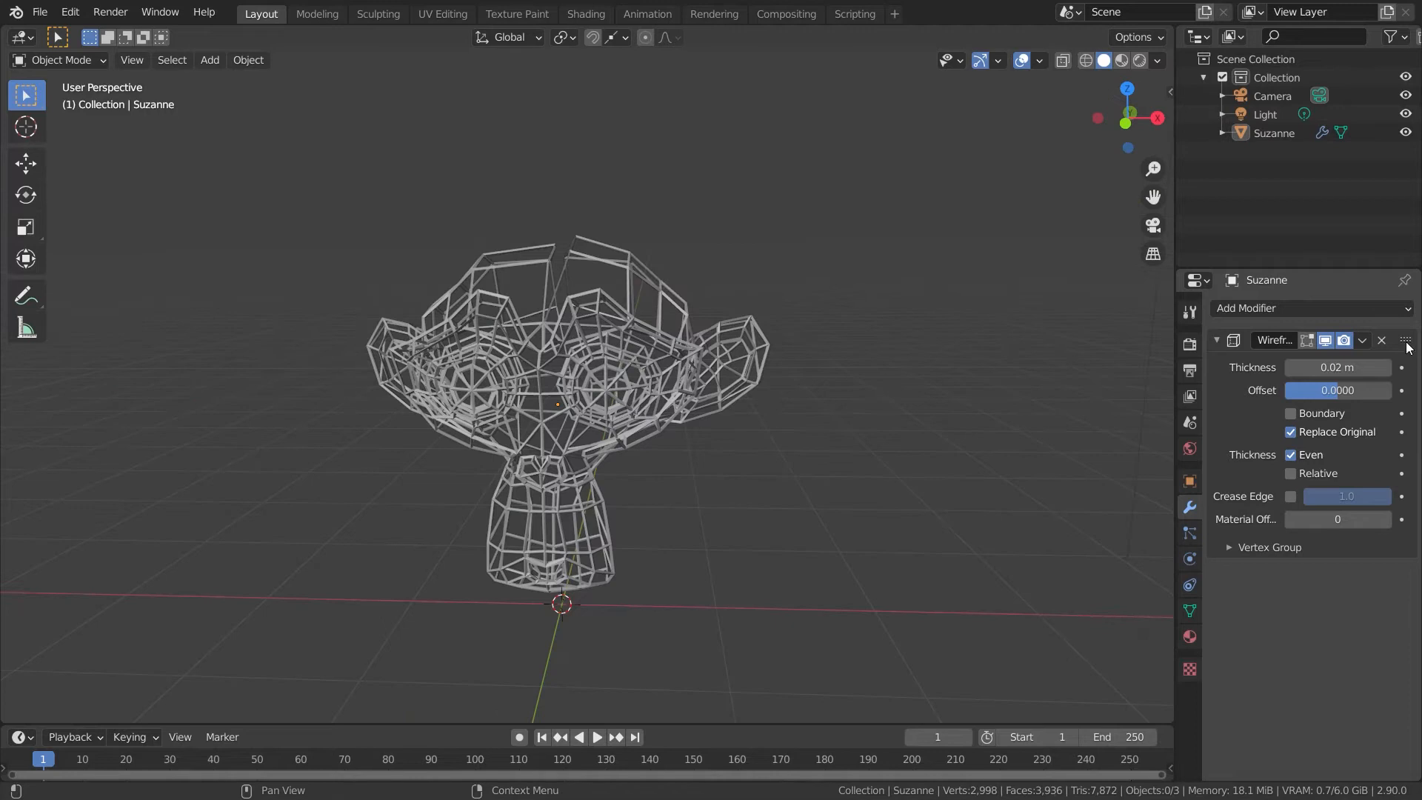
Step: Try duplicating the Wireframe modifier and try deleting it, undoing each change
key("shift+d")
scroll(1359, 482, "down", 1)
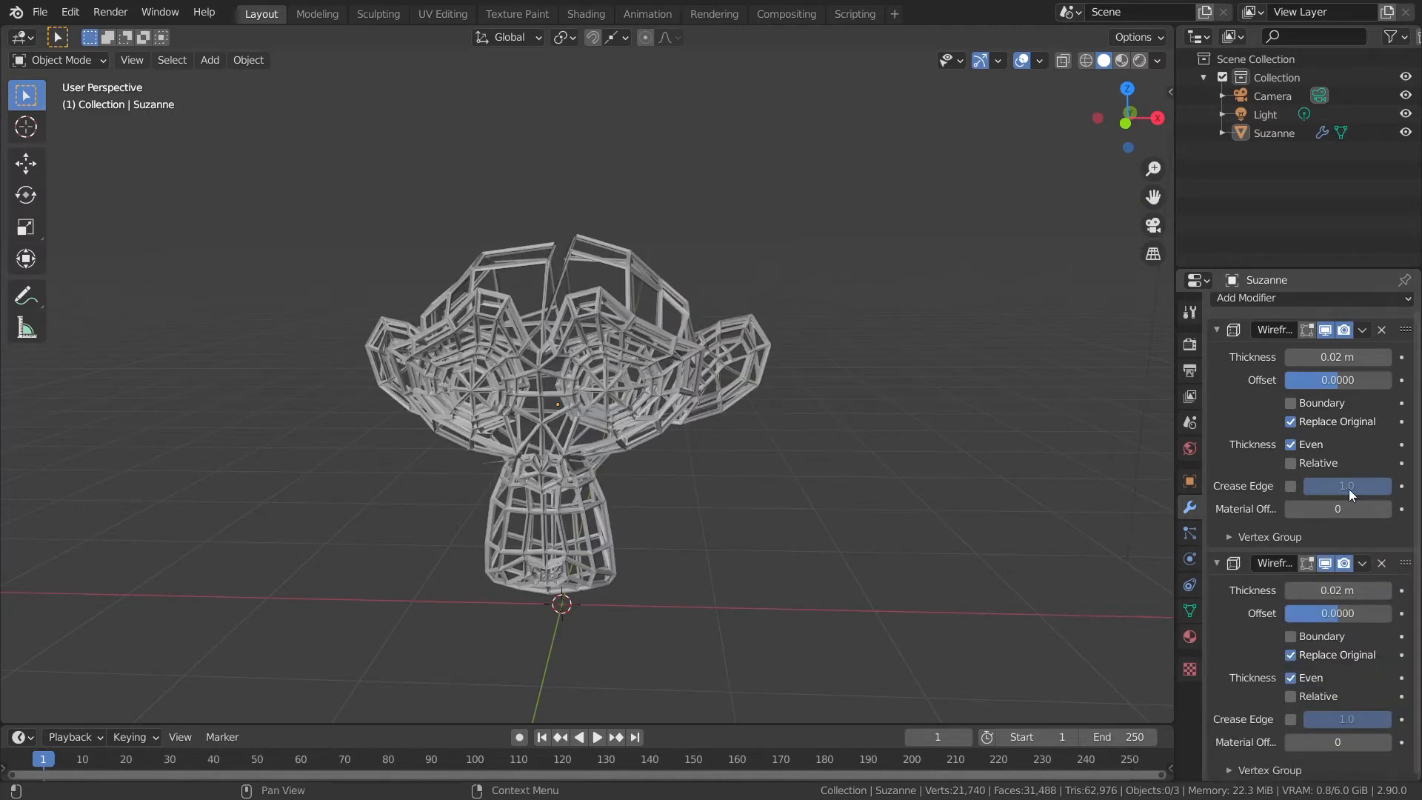
key("ctrl+z")
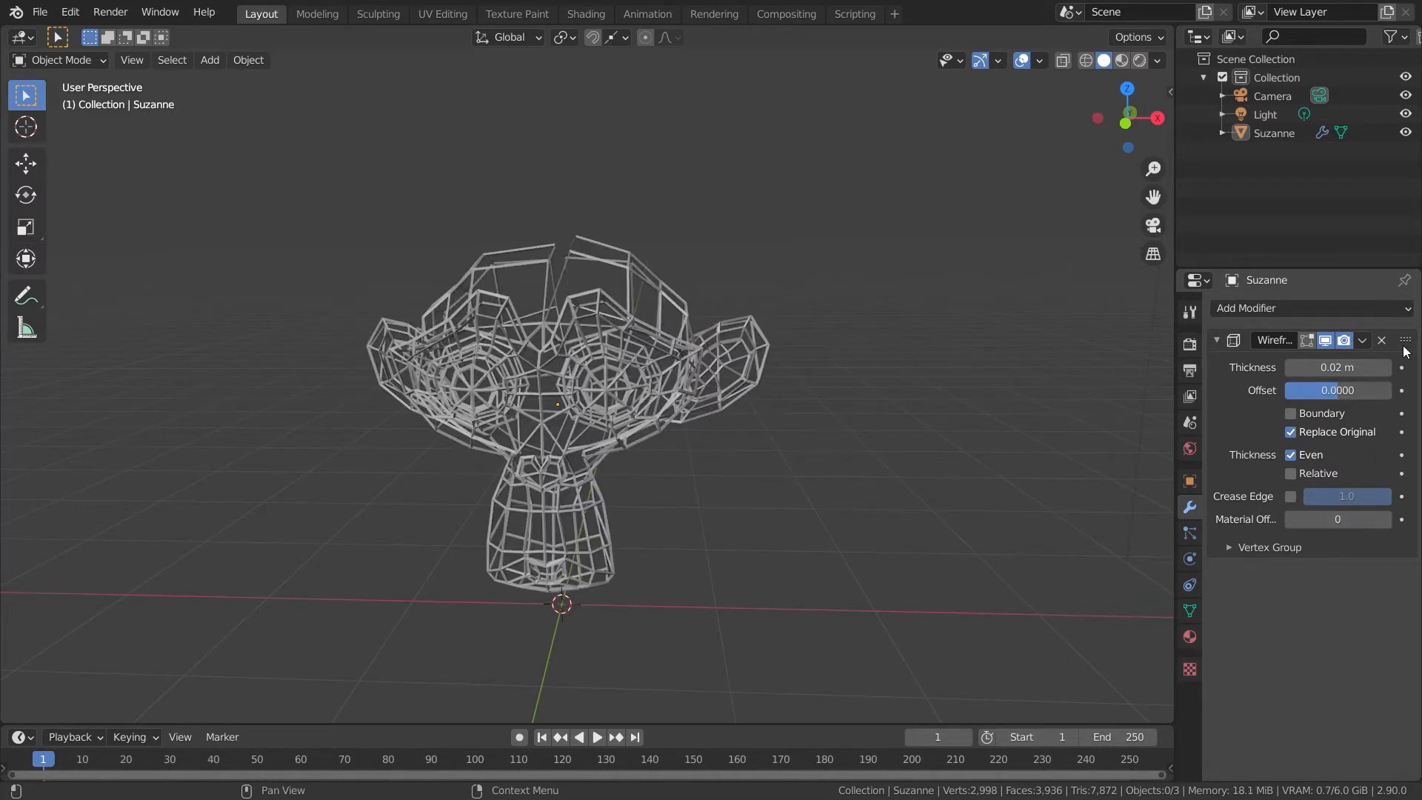
key("ctrl+x")
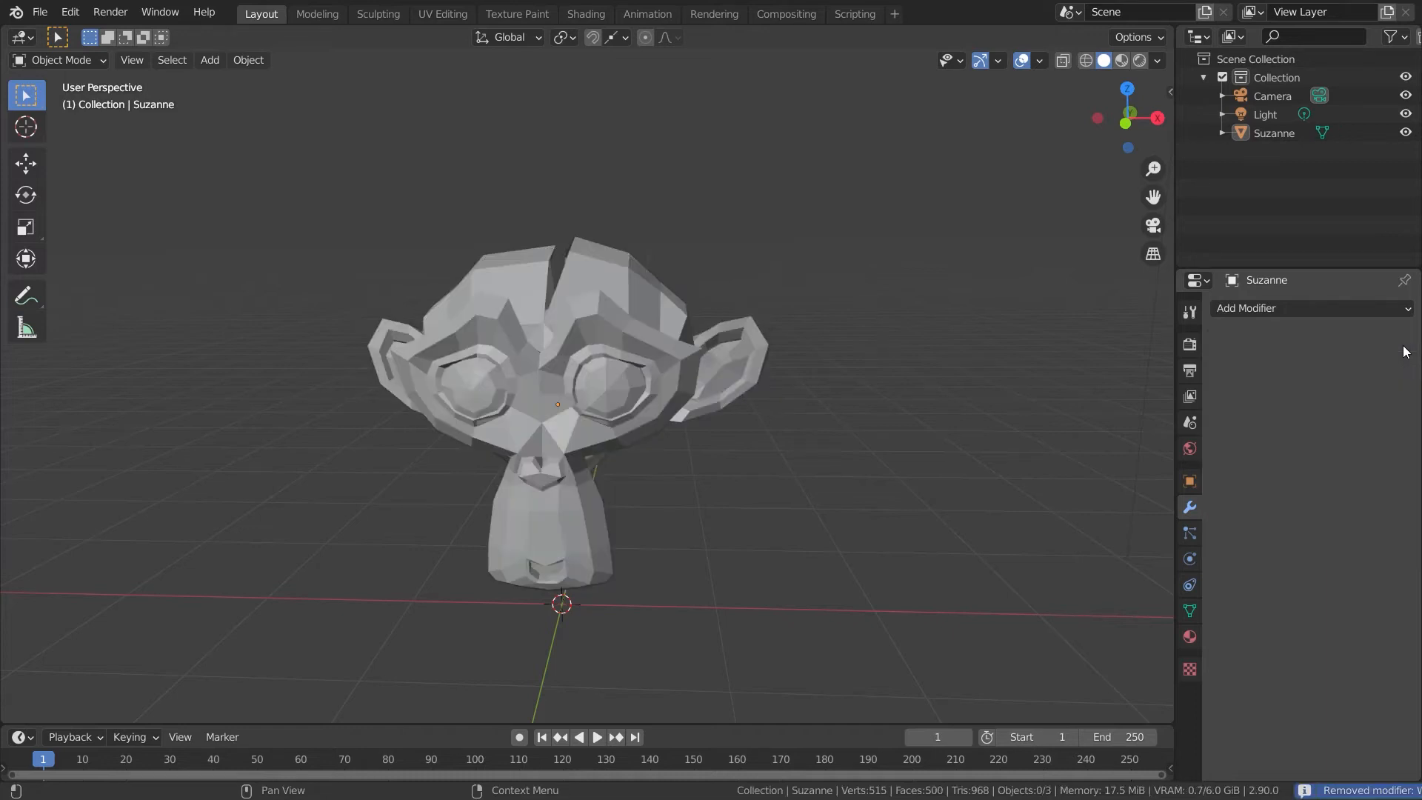
key("ctrl+z")
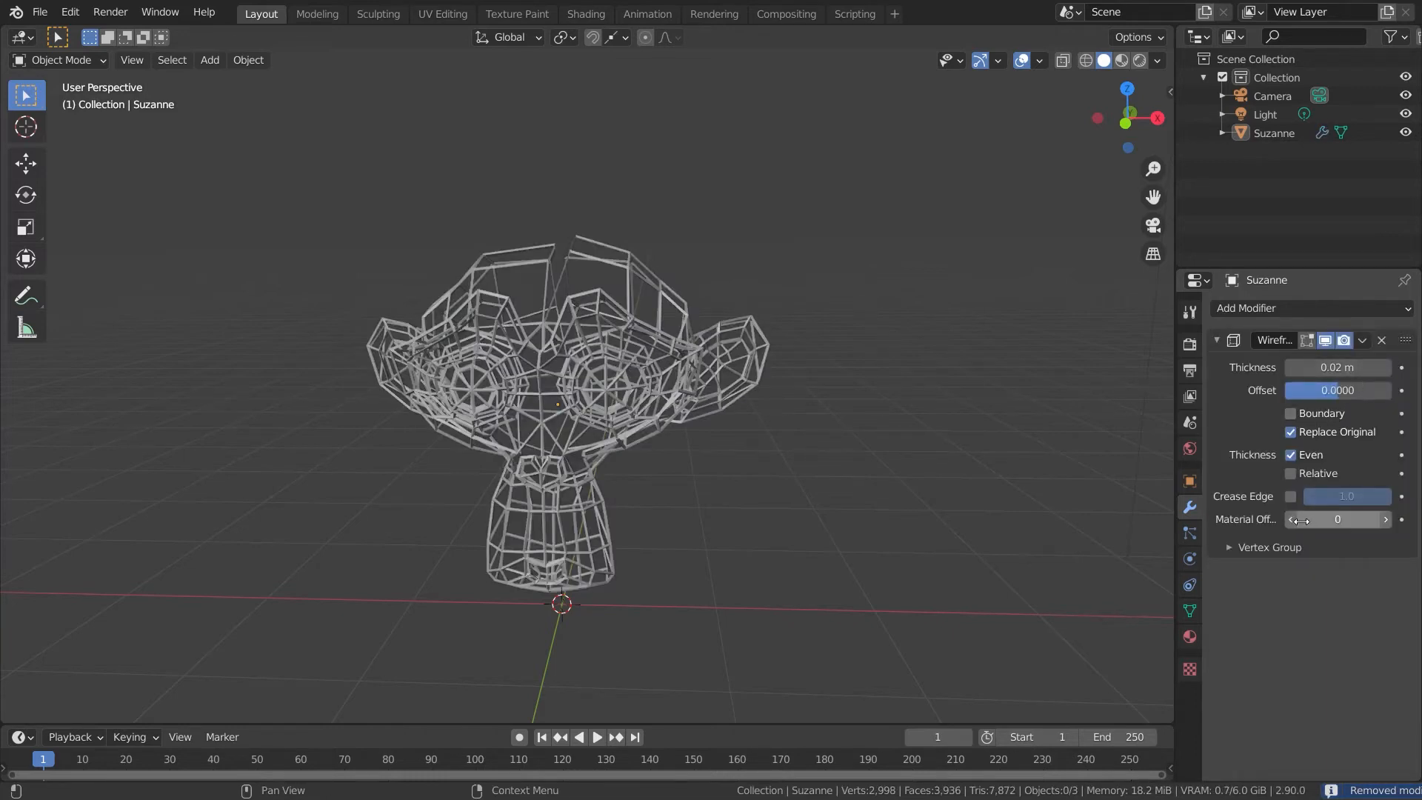
Step: Add a Subdivision Surface modifier below the Wireframe modifier and inspect the smoothed wire monkey
left_click(1382, 309)
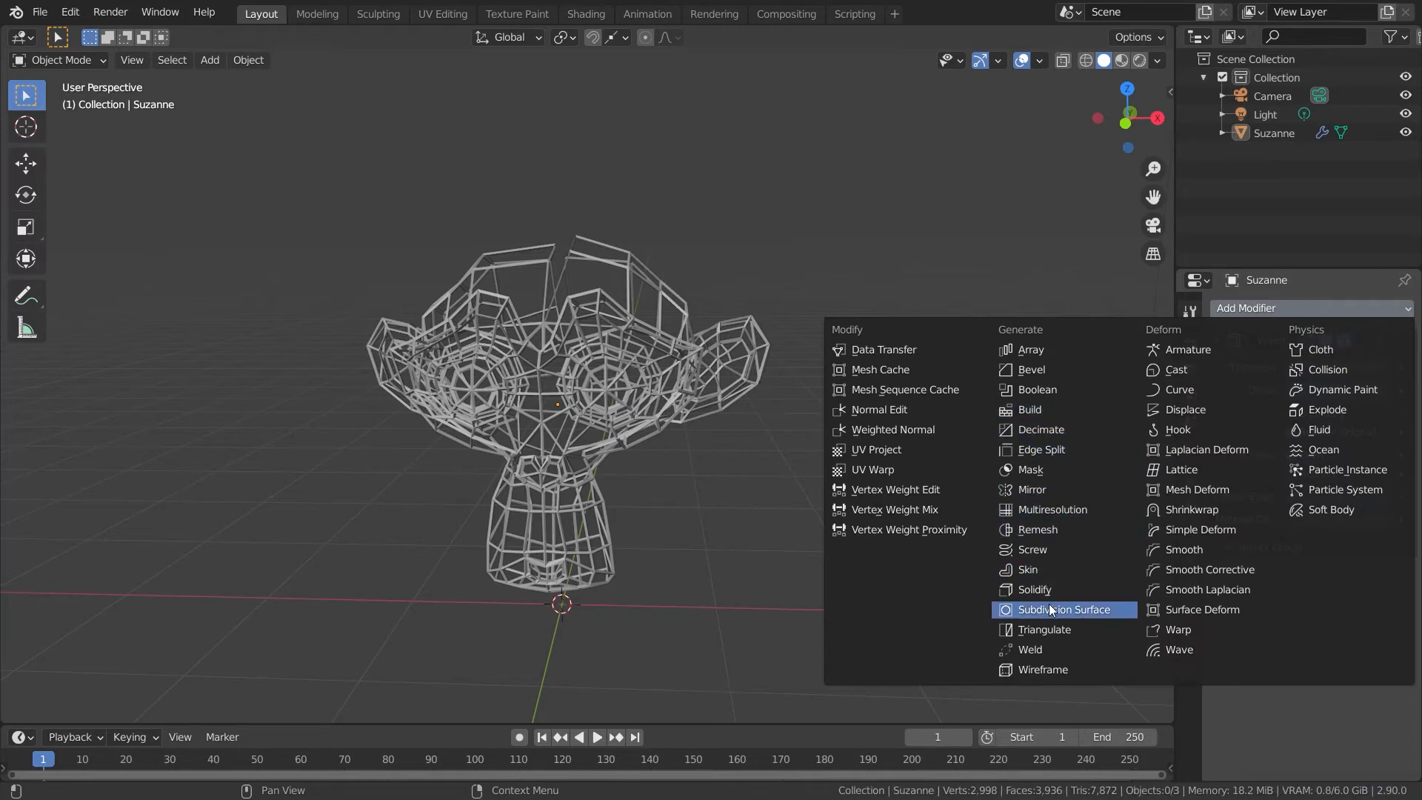
left_click(1089, 609)
middle_click_drag(962, 553, 785, 378)
scroll(616, 548, "down", 5)
scroll(801, 433, "up", 5)
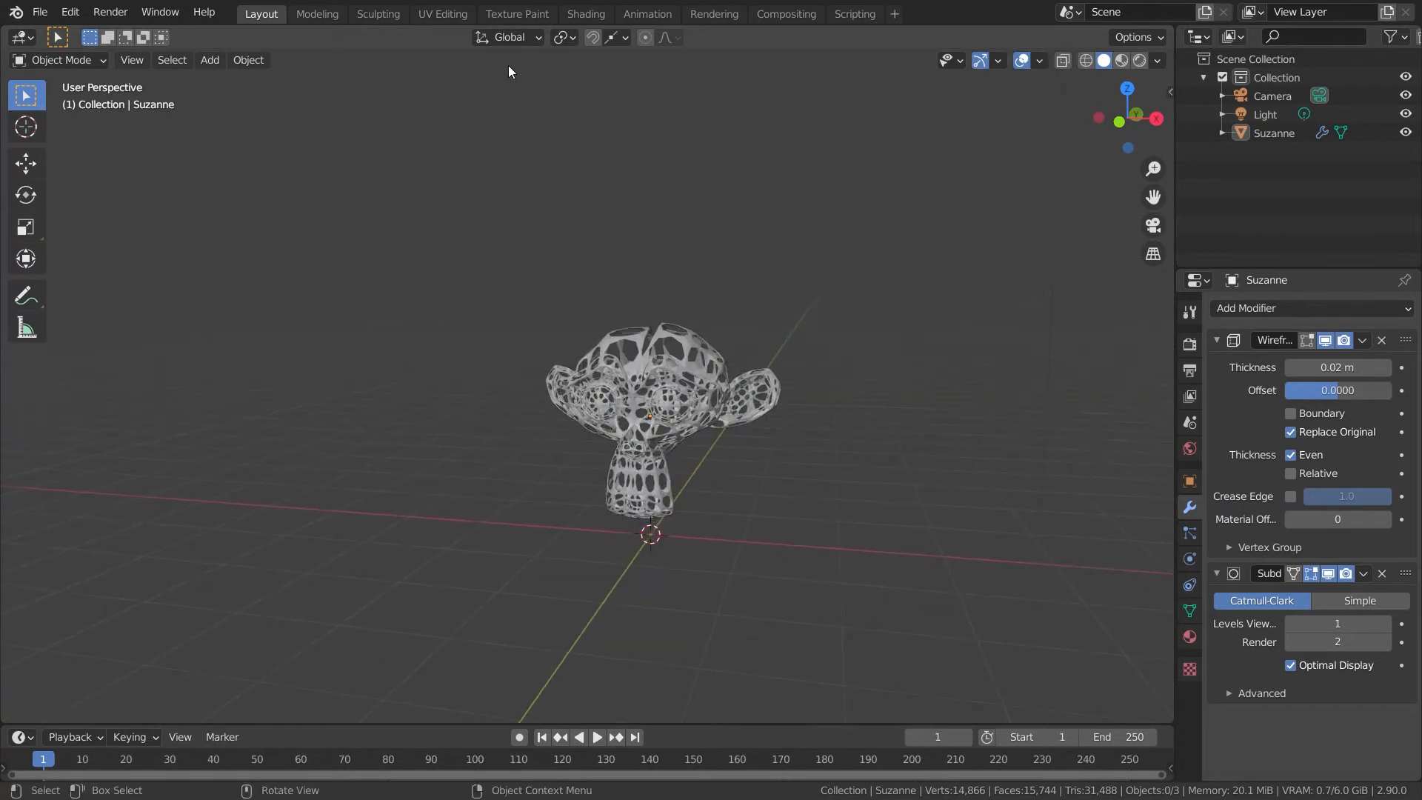
left_click(579, 15)
left_click(282, 12)
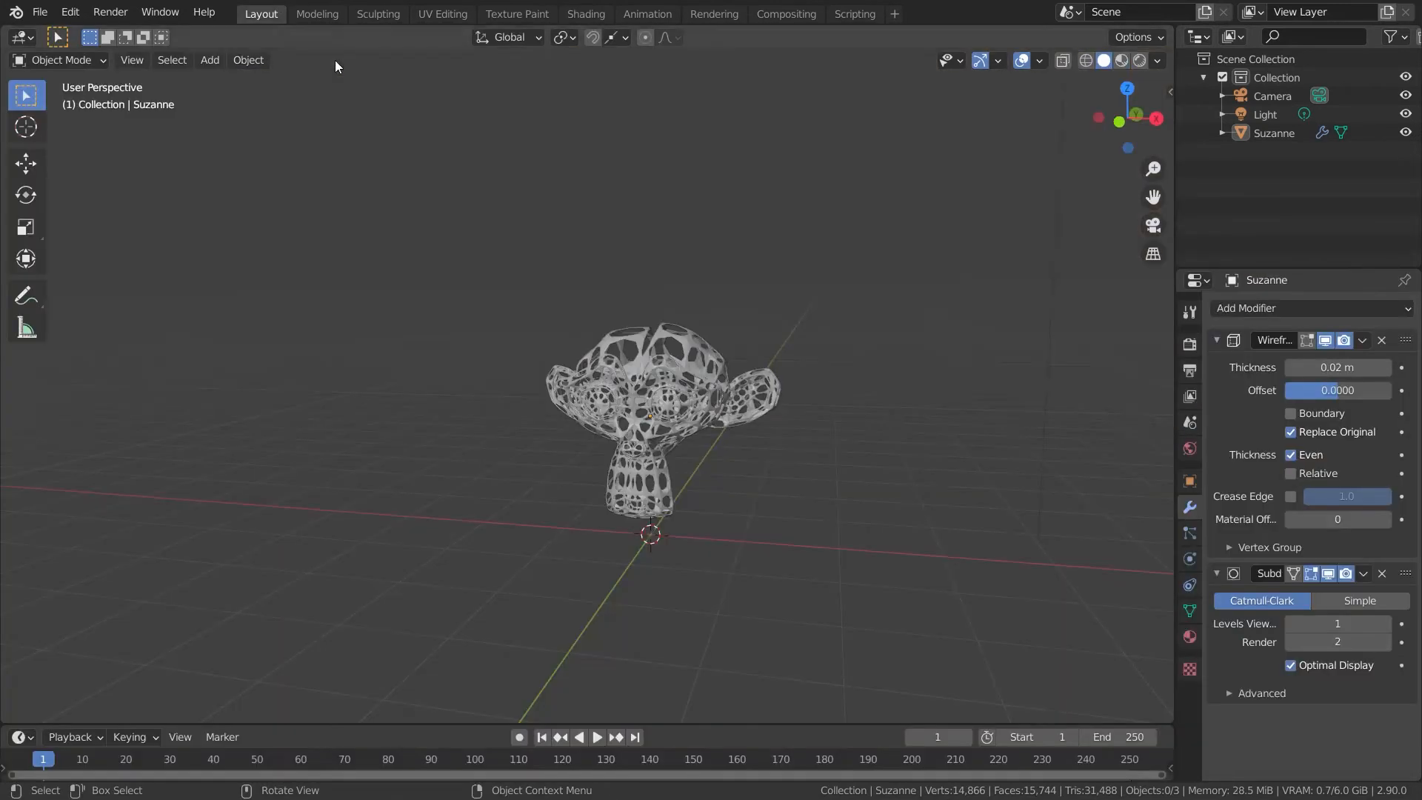
middle_click_drag(326, 210, 444, 140)
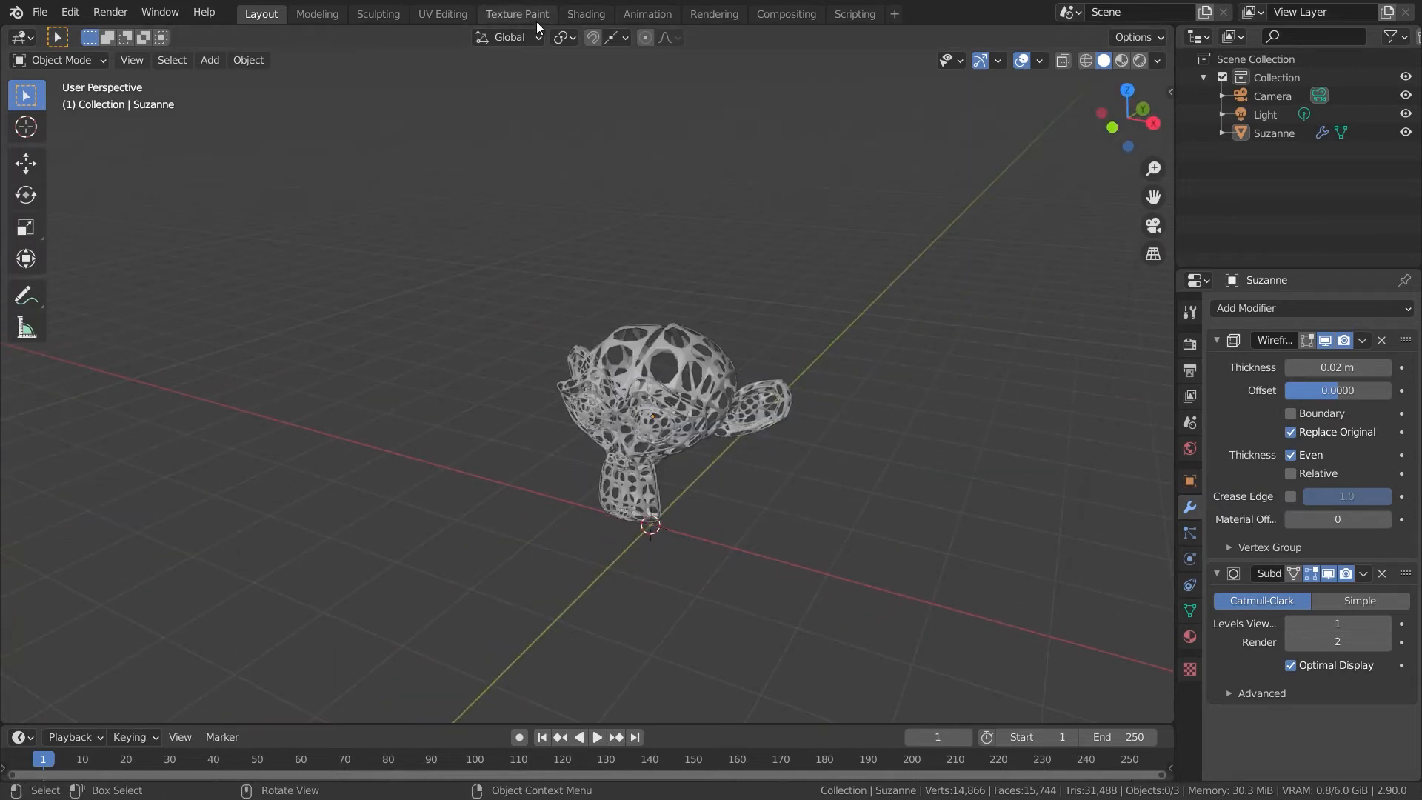
Step: Switch to the Shading workspace, show the World shader nodes and enlarge the node editor
left_click(585, 14)
left_click(302, 467)
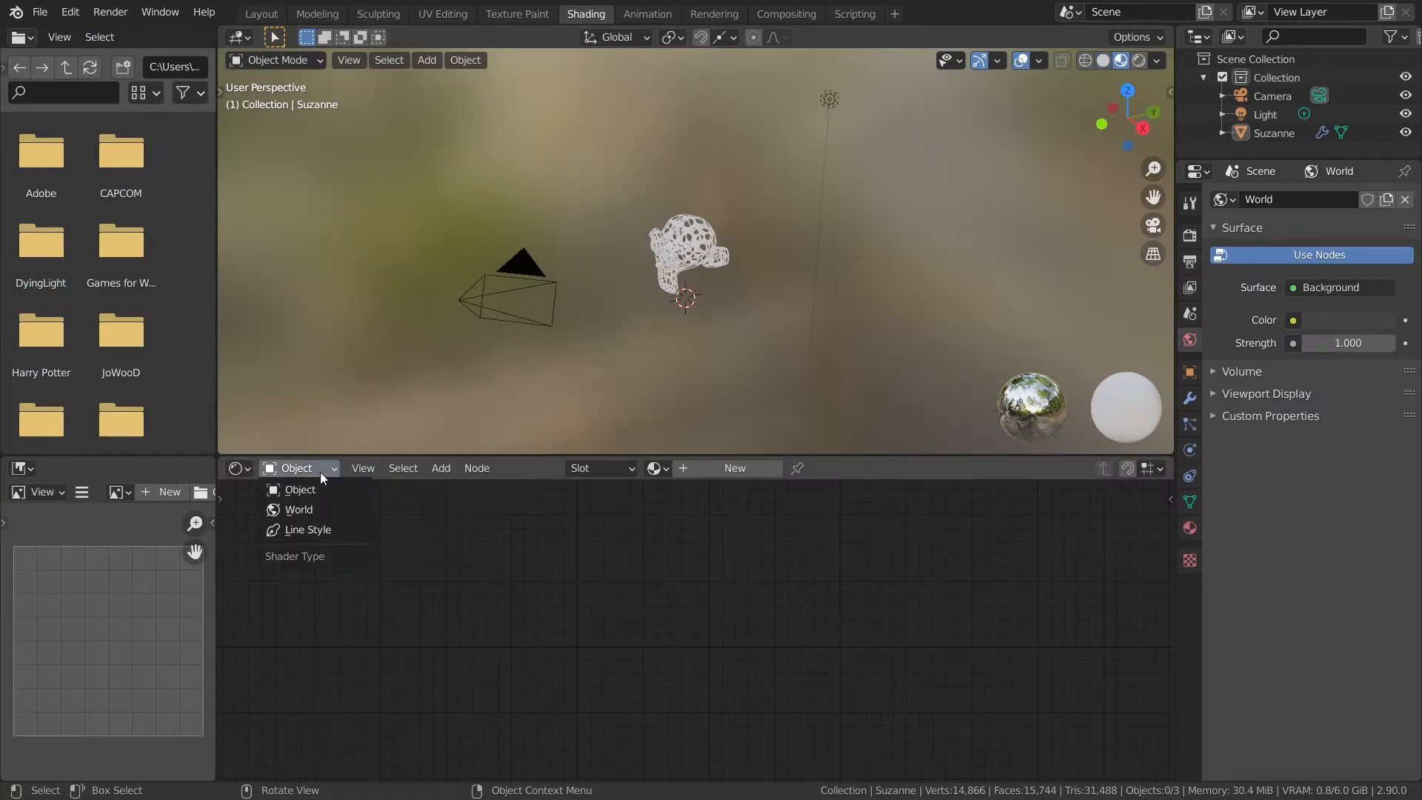
left_click(290, 508)
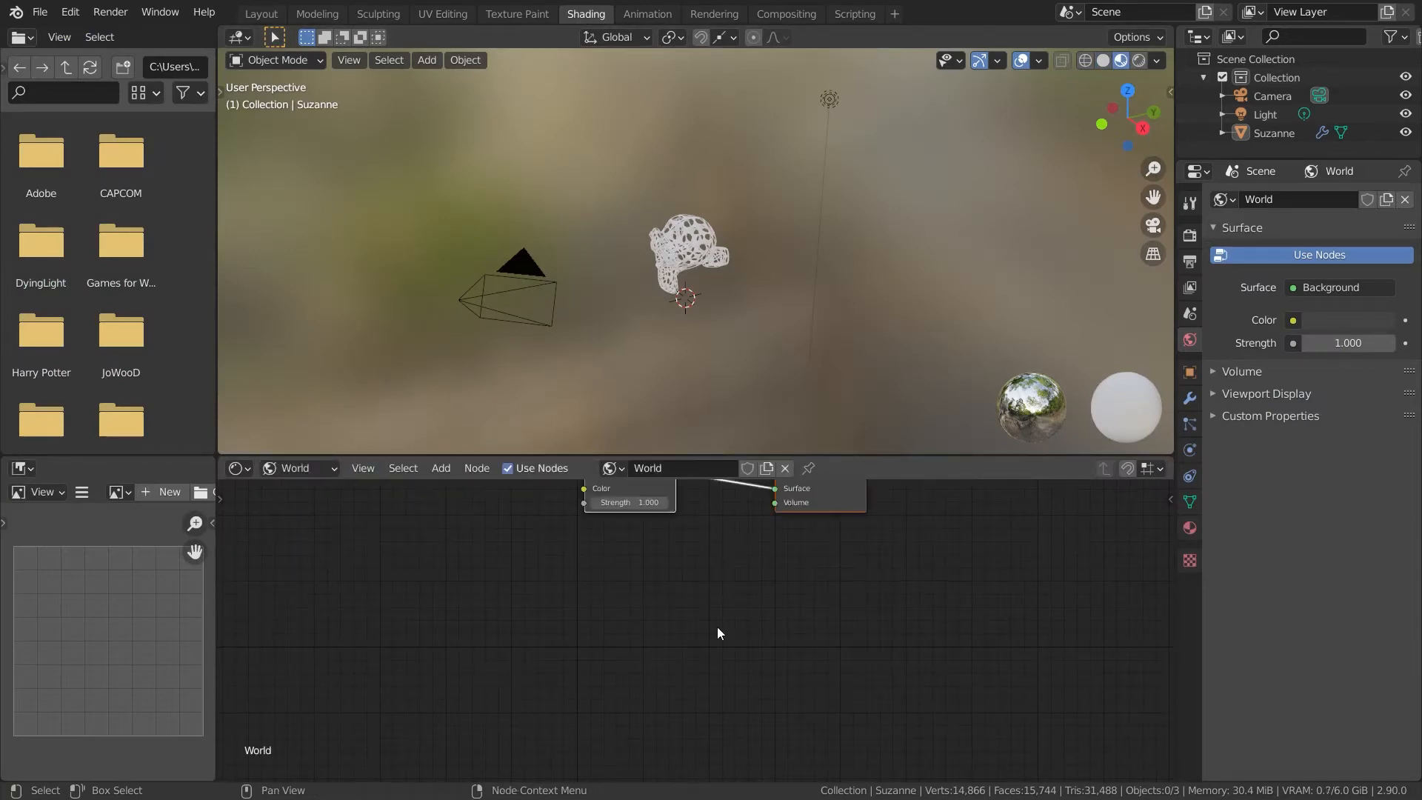
left_click_drag(851, 455, 885, 338)
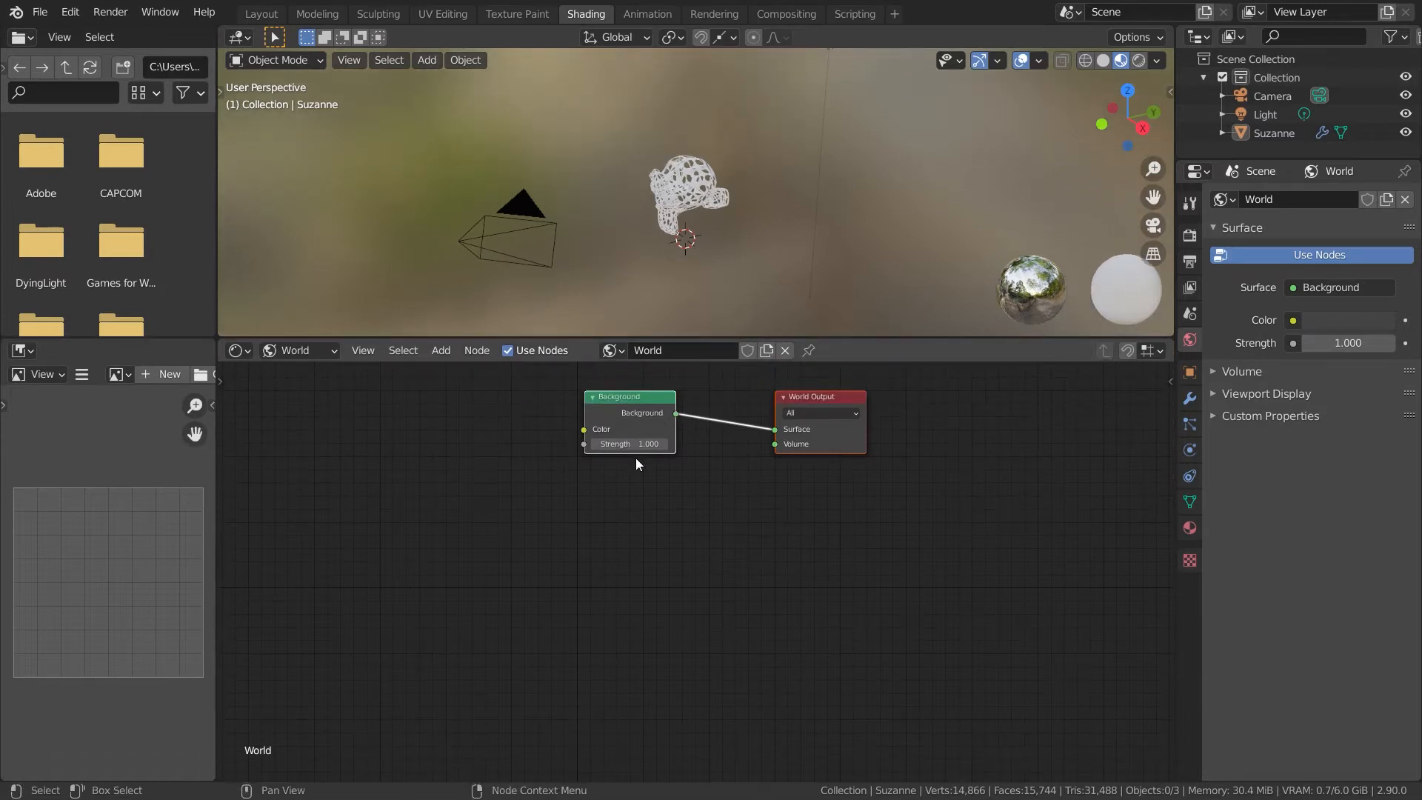
Step: Add a Sky Texture node and connect its Color output to the Background node's Color input
middle_click_drag(518, 497, 588, 590)
scroll(587, 589, "up", 2)
key("shift+a")
left_click(562, 585)
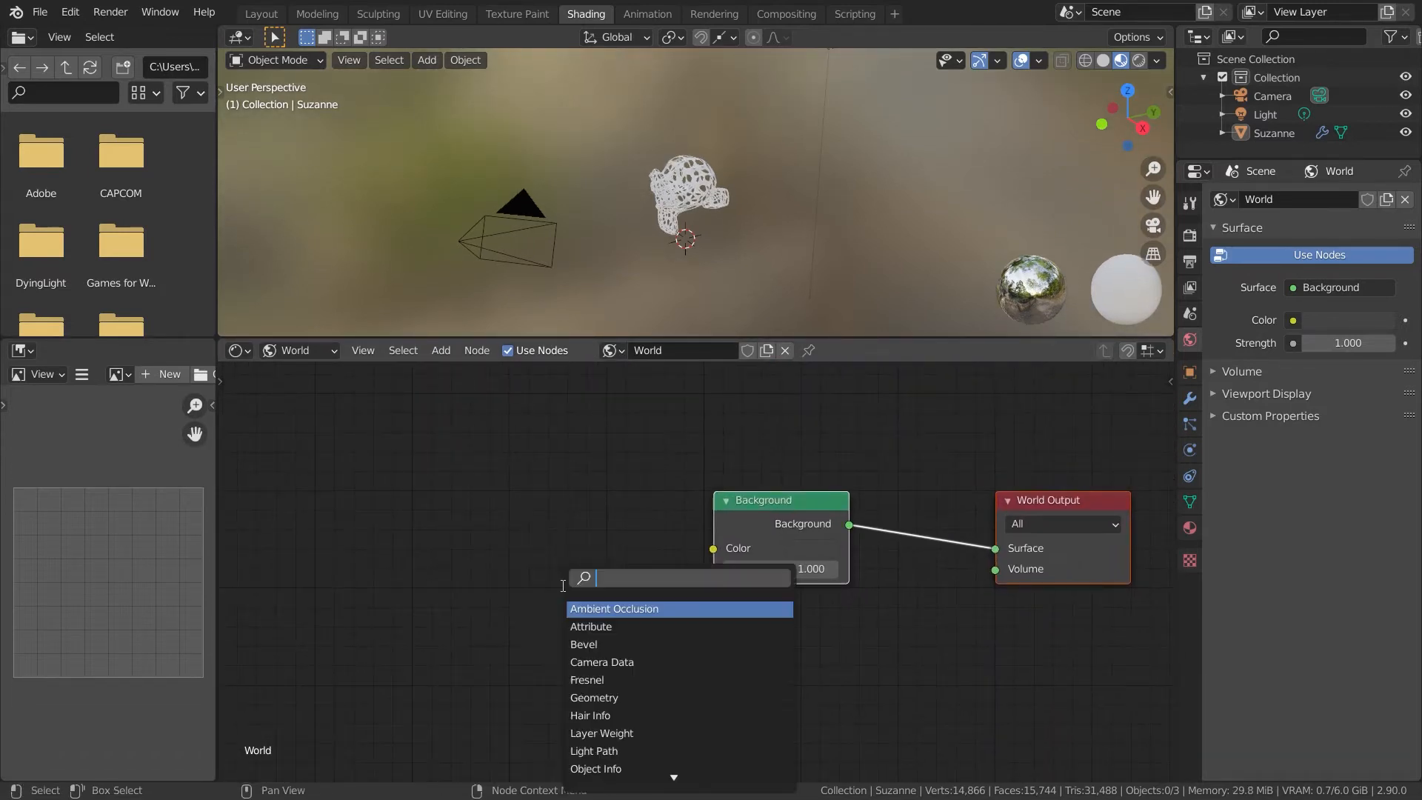
type("sky")
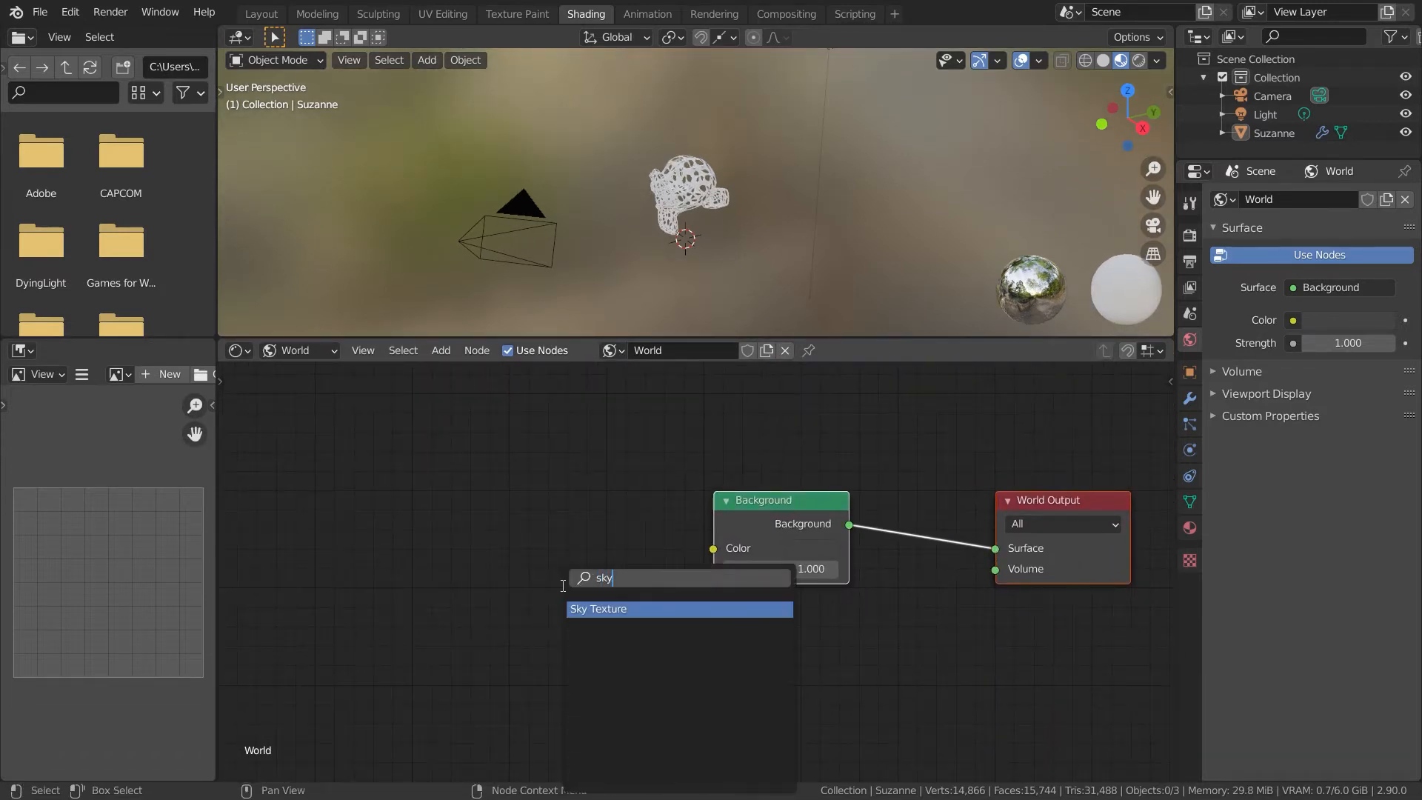
key("Return")
left_click(562, 501)
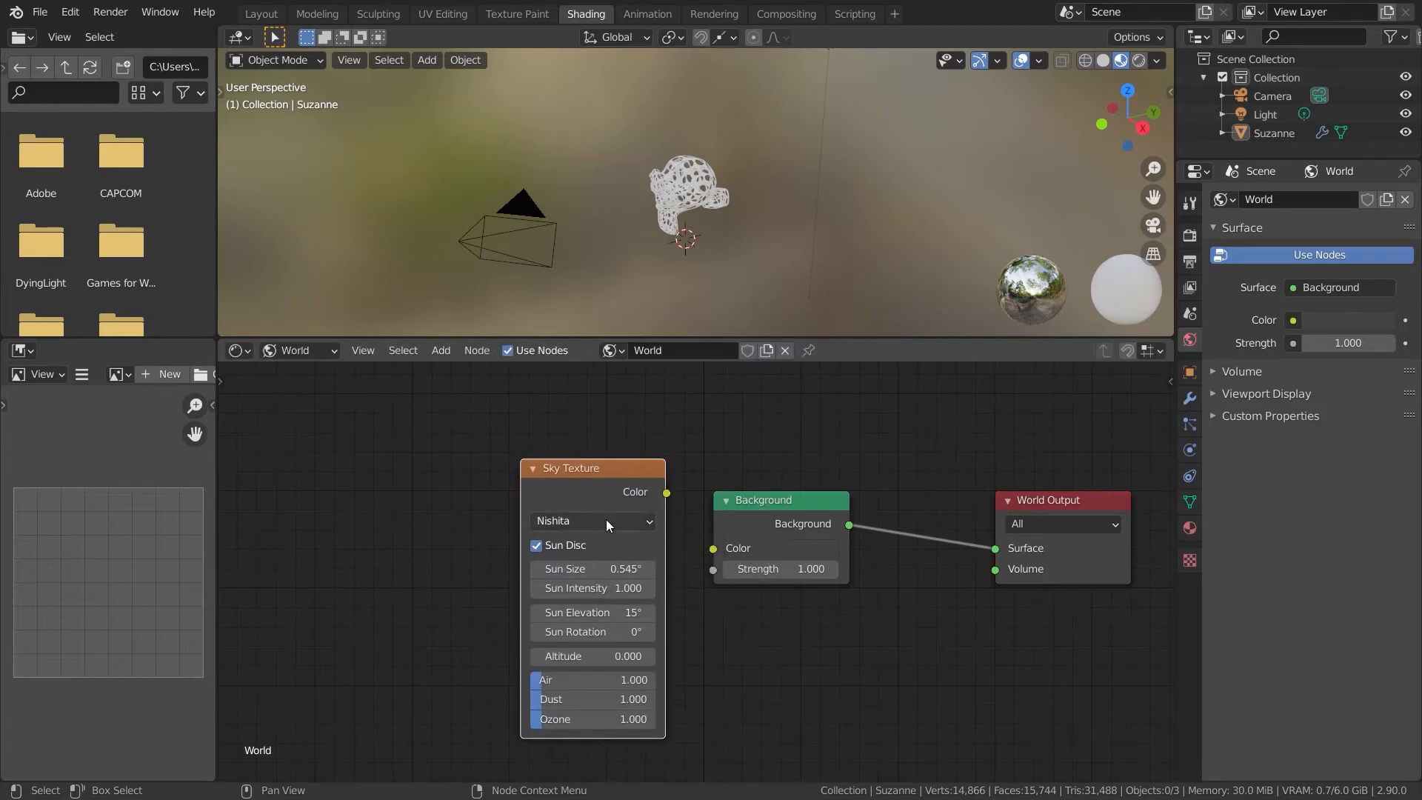
left_click_drag(666, 493, 714, 551)
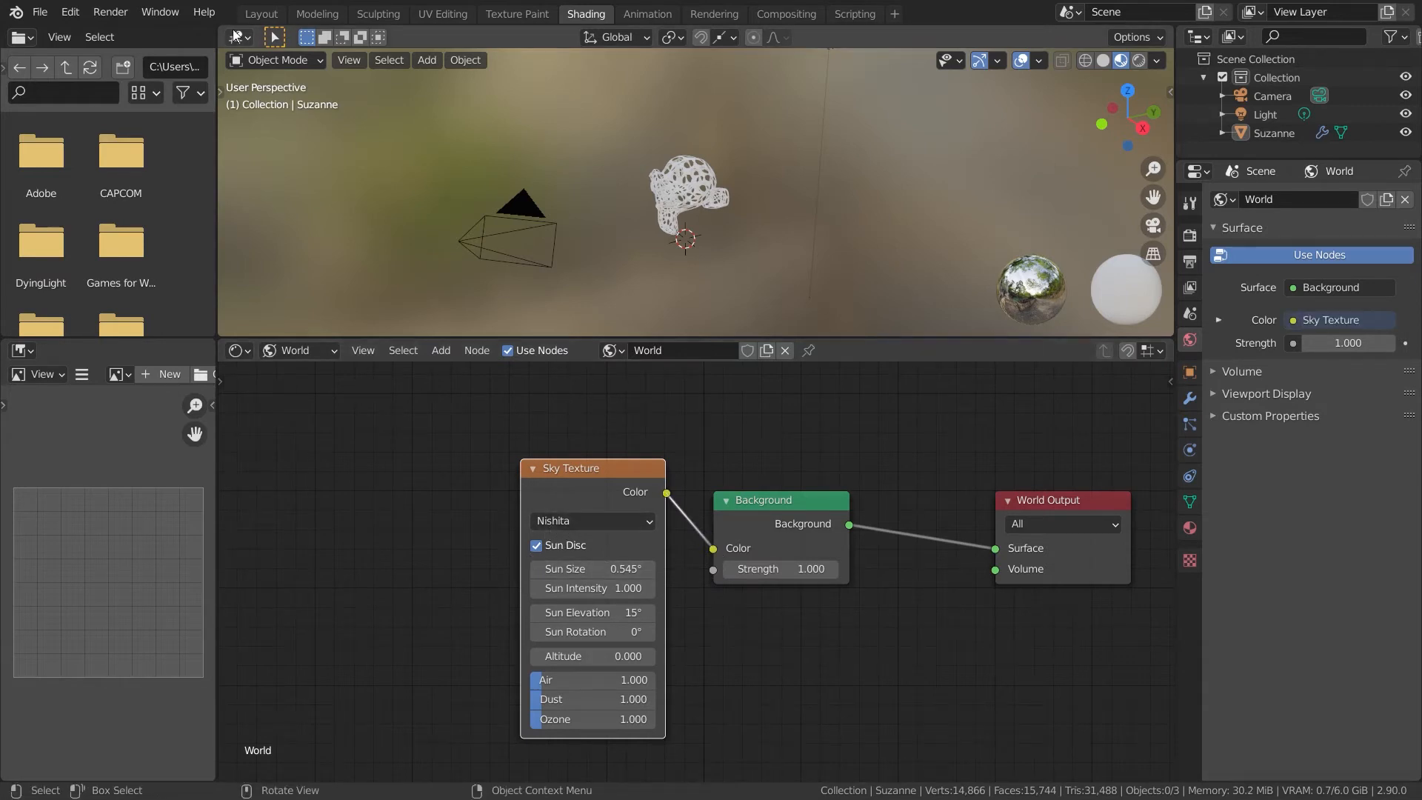
Step: Return to the Layout workspace and show the viewport in rendered shading
left_click(261, 13)
left_click(1140, 61)
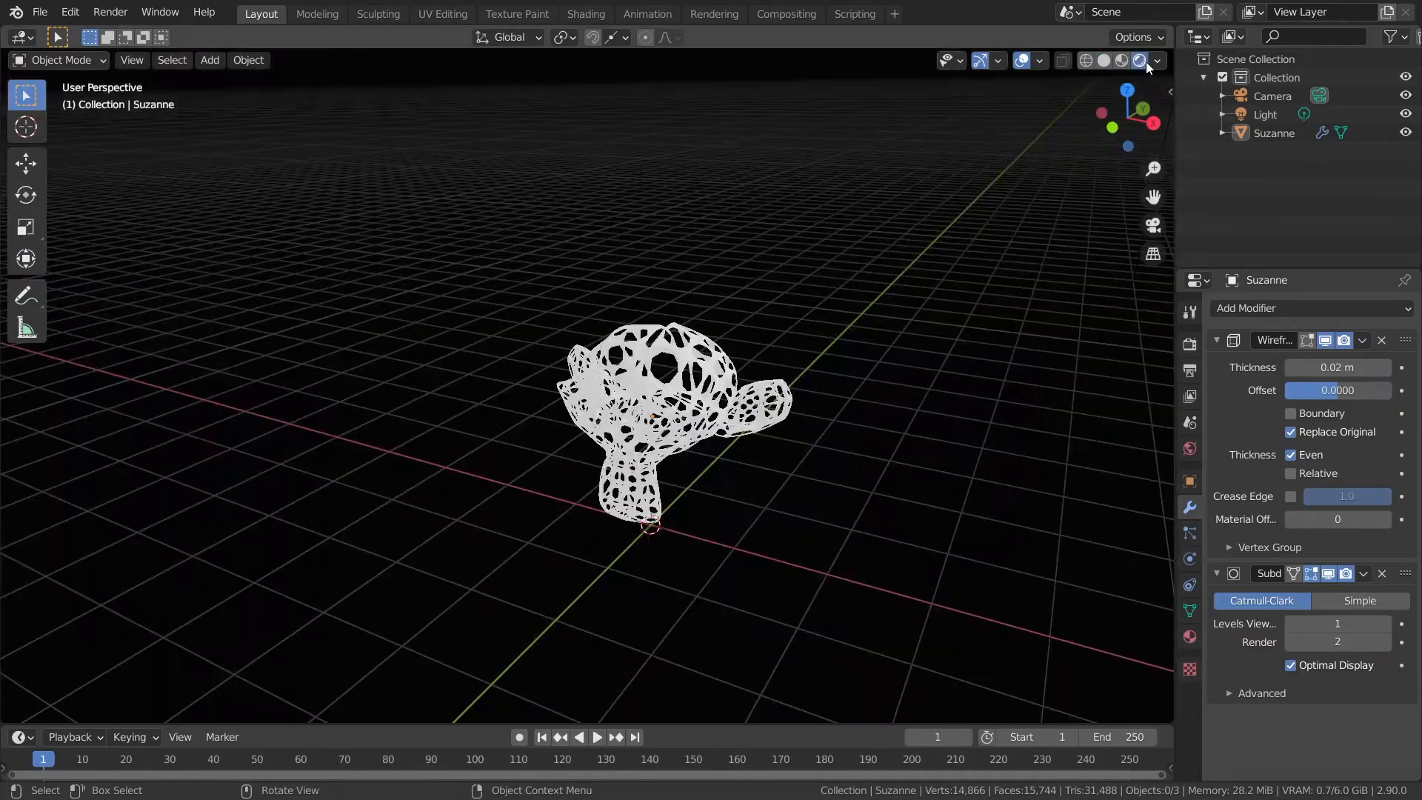
middle_click_drag(1041, 286, 961, 325)
Step: Change the render engine to Cycles and look around the sky rendered in the viewport
left_click(1191, 314)
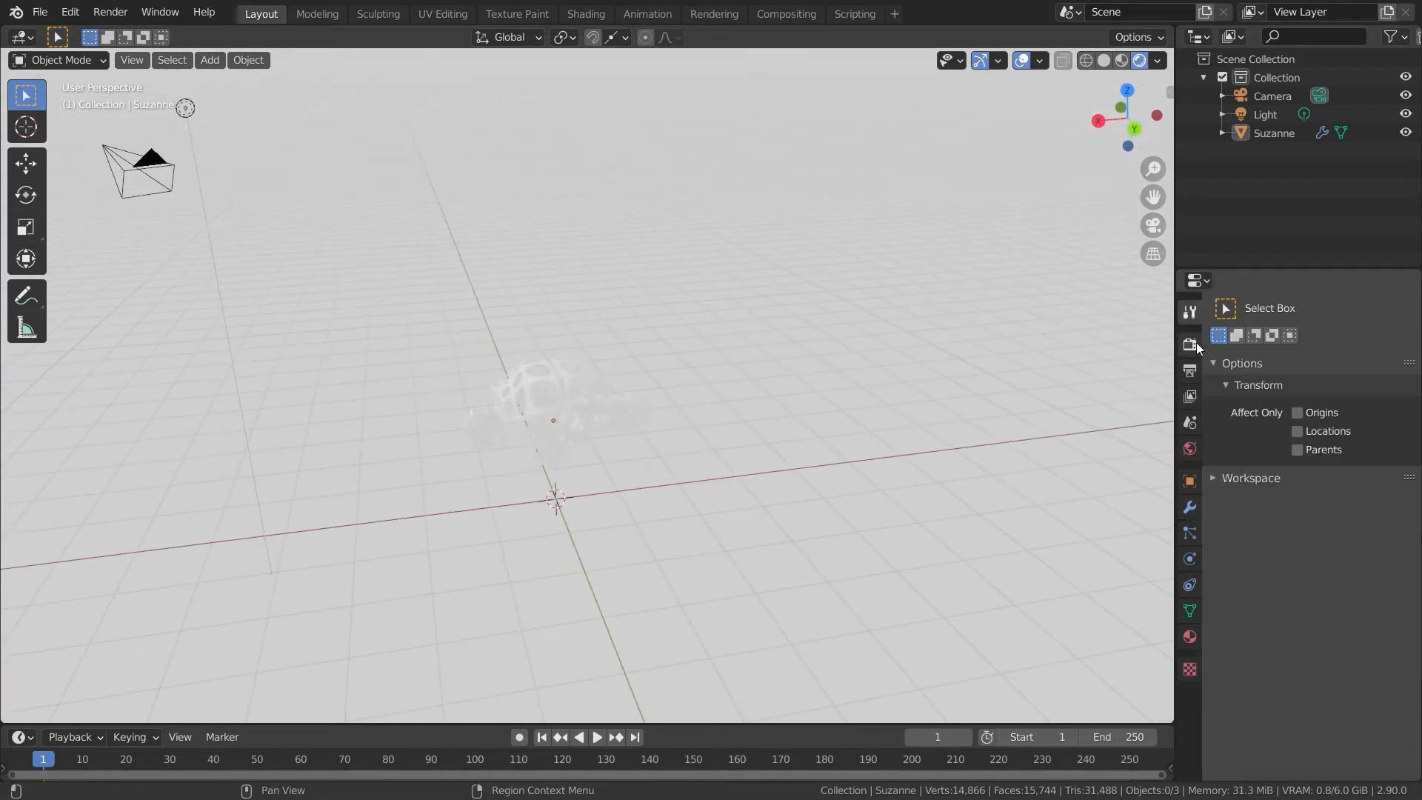
left_click(1191, 344)
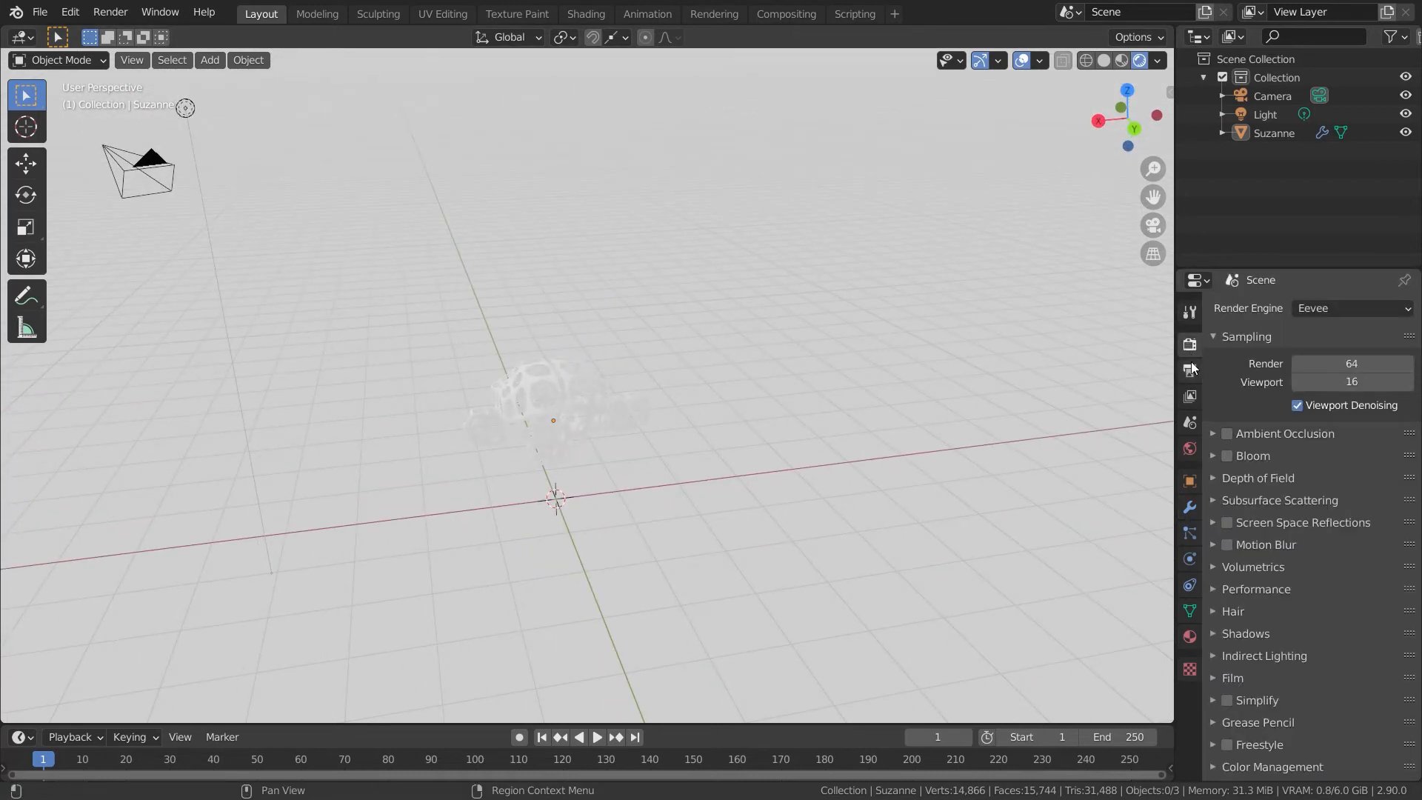
left_click(1304, 313)
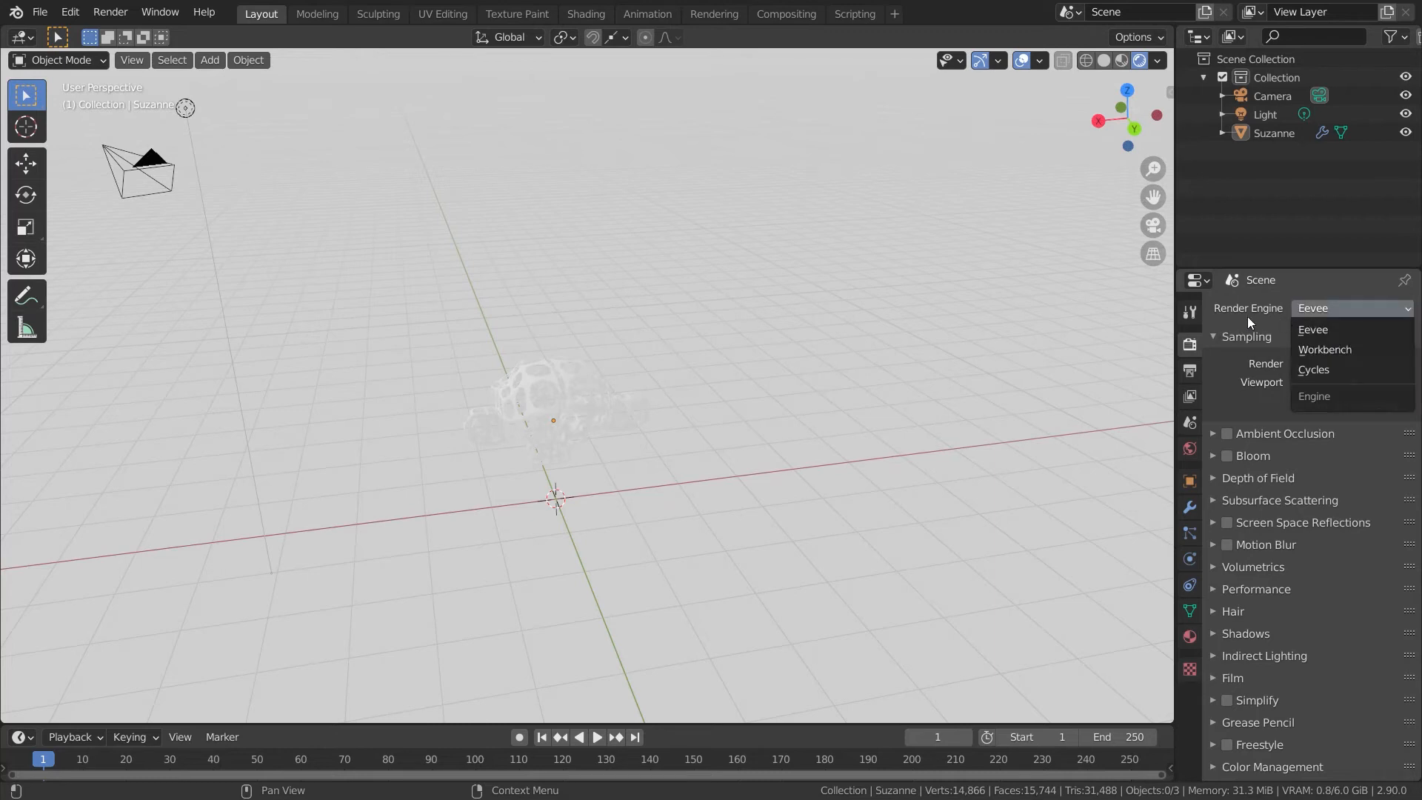
left_click(1303, 371)
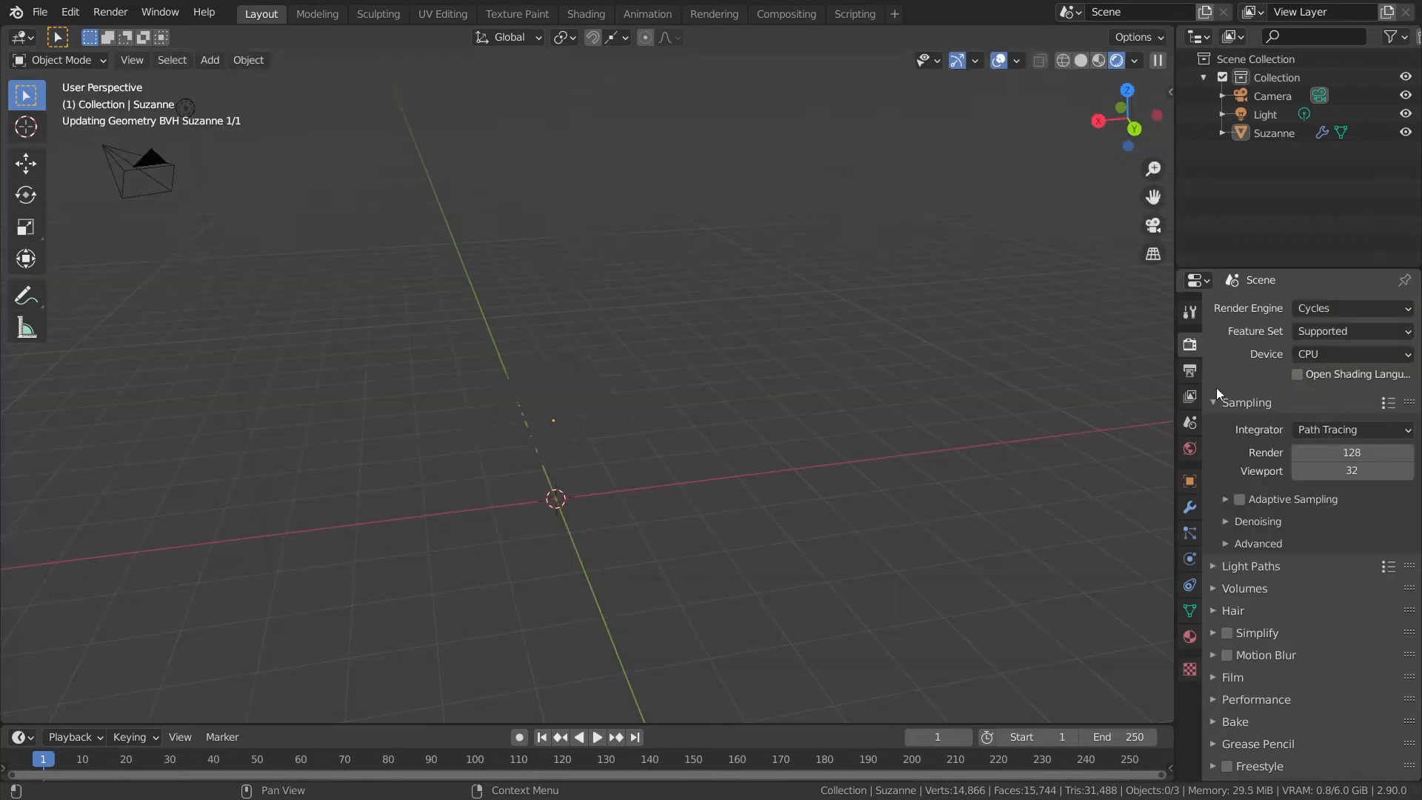
middle_click_drag(934, 469, 700, 324)
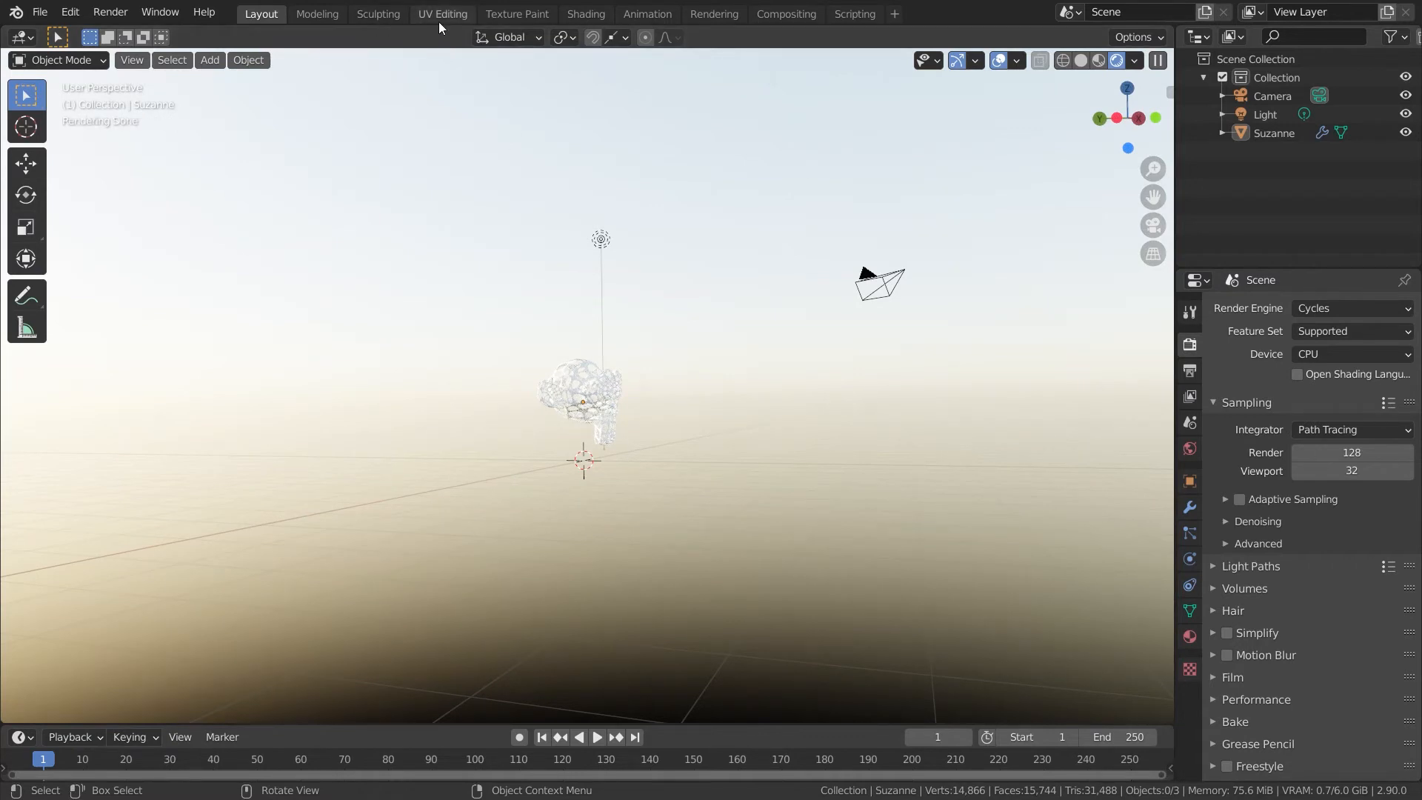
Step: Go back to the Shading workspace, set its viewport to rendered shading and make the viewport taller
left_click(595, 20)
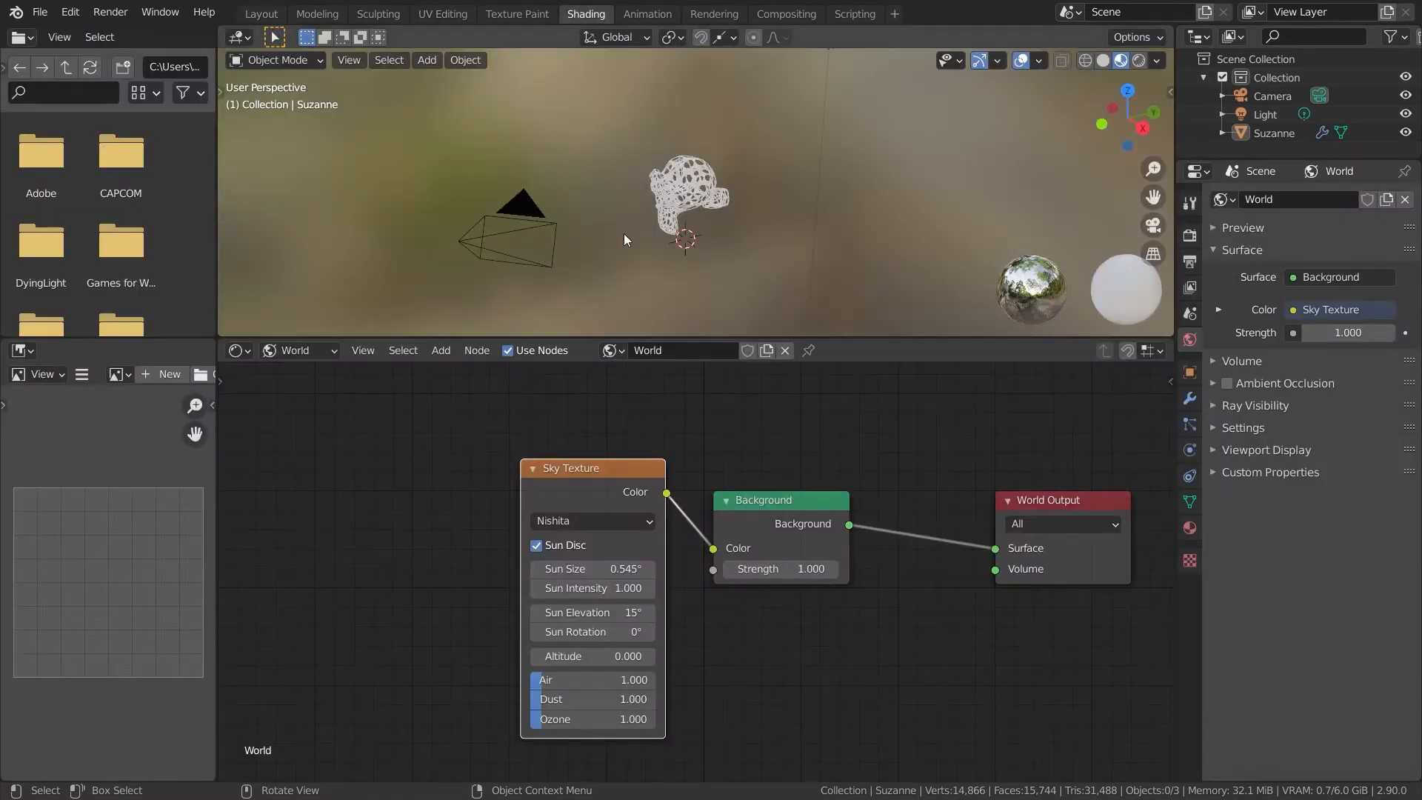
left_click(1138, 60)
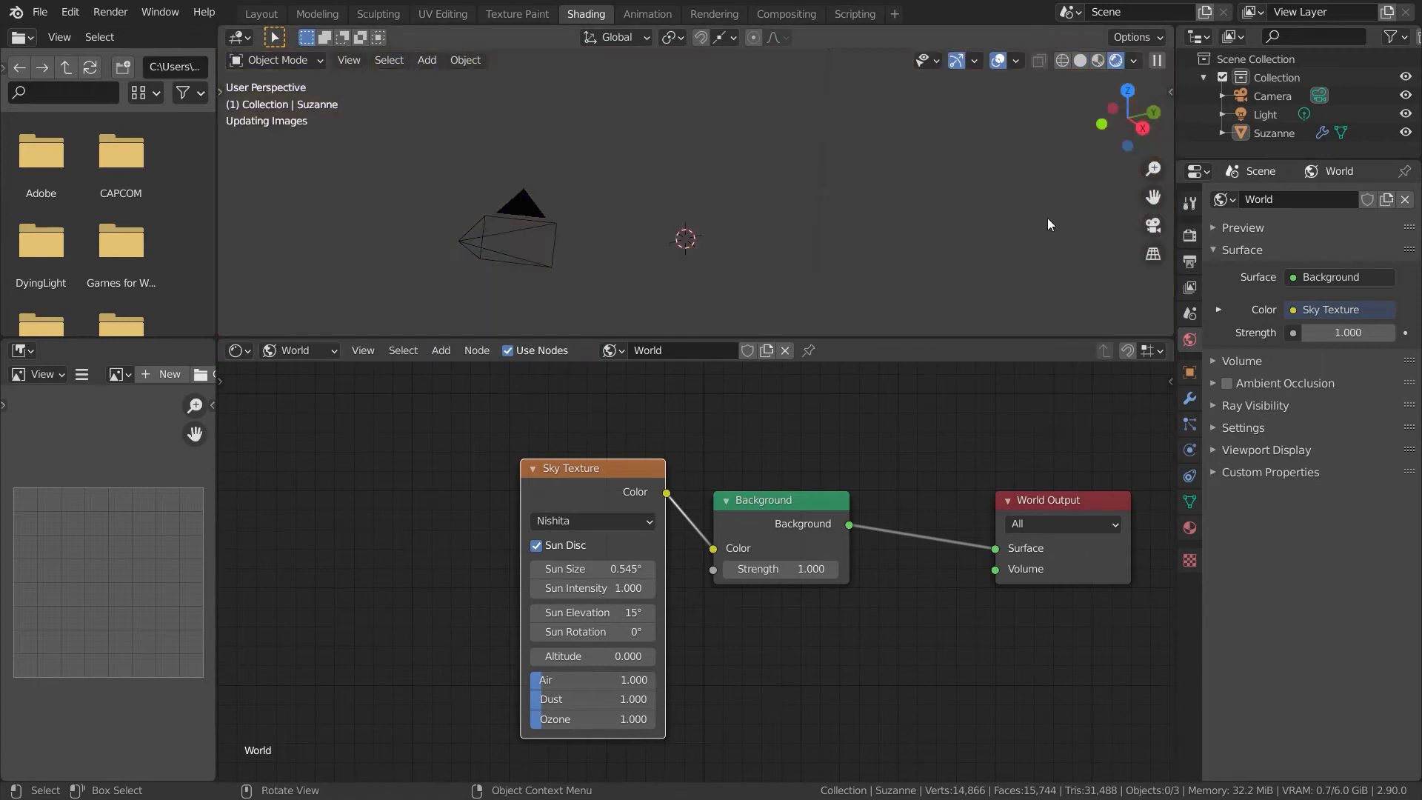
left_click_drag(964, 338, 930, 461)
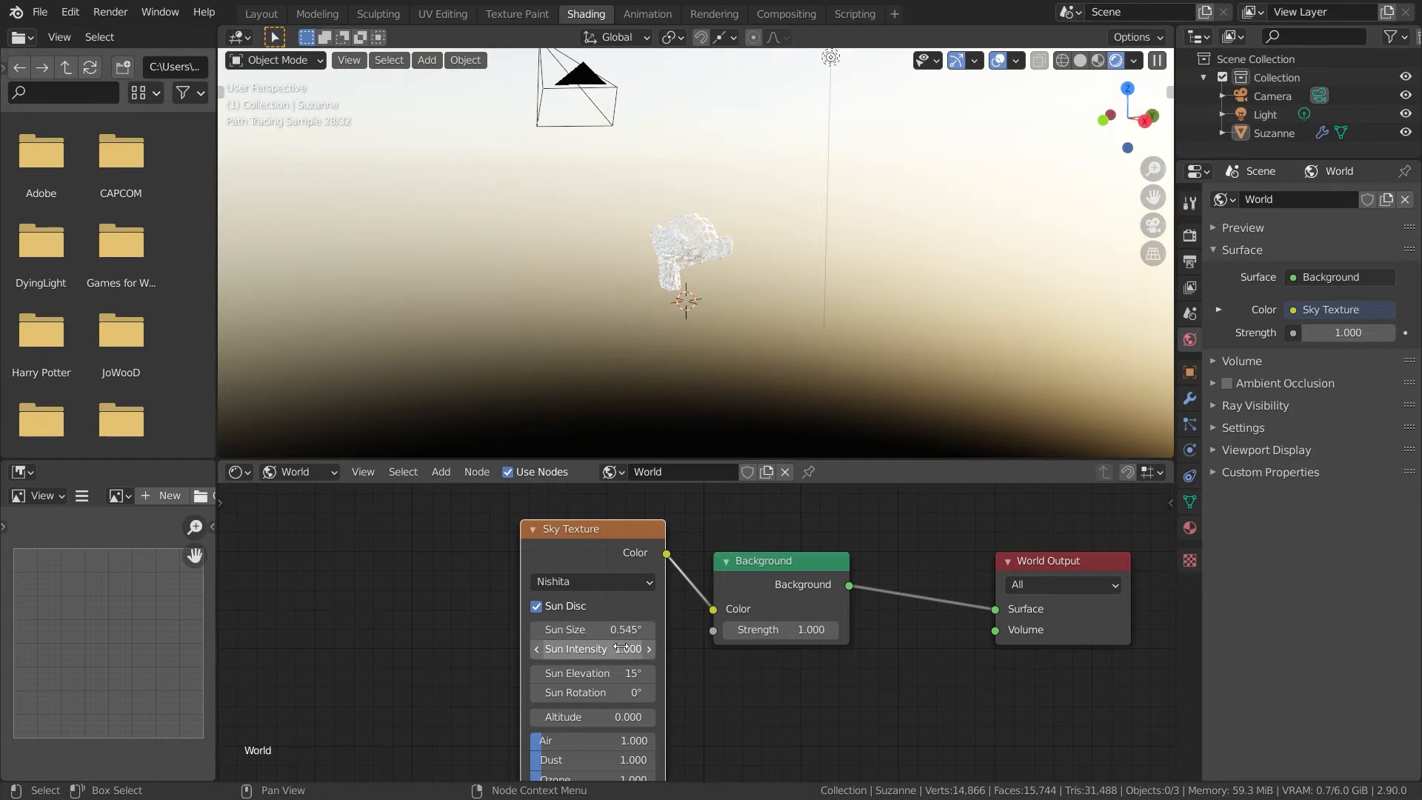
Step: Try other sun size and sun elevation values on the Sky Texture, undoing each change
scroll(625, 625, "down", 2)
mouse_move(597, 590)
left_mouse_down()
mouse_move(648, 590)
mouse_move(597, 588)
left_mouse_up()
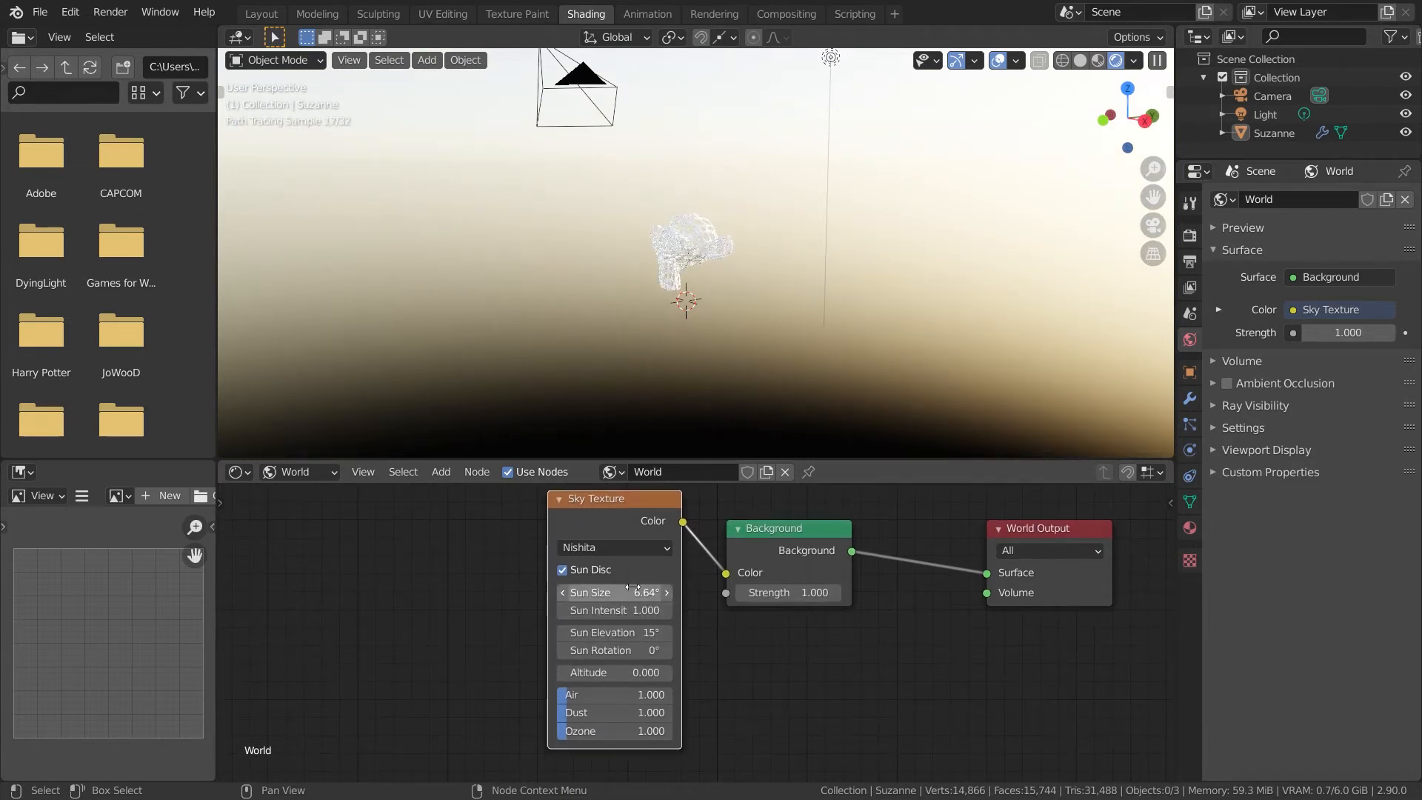
key("ctrl+z")
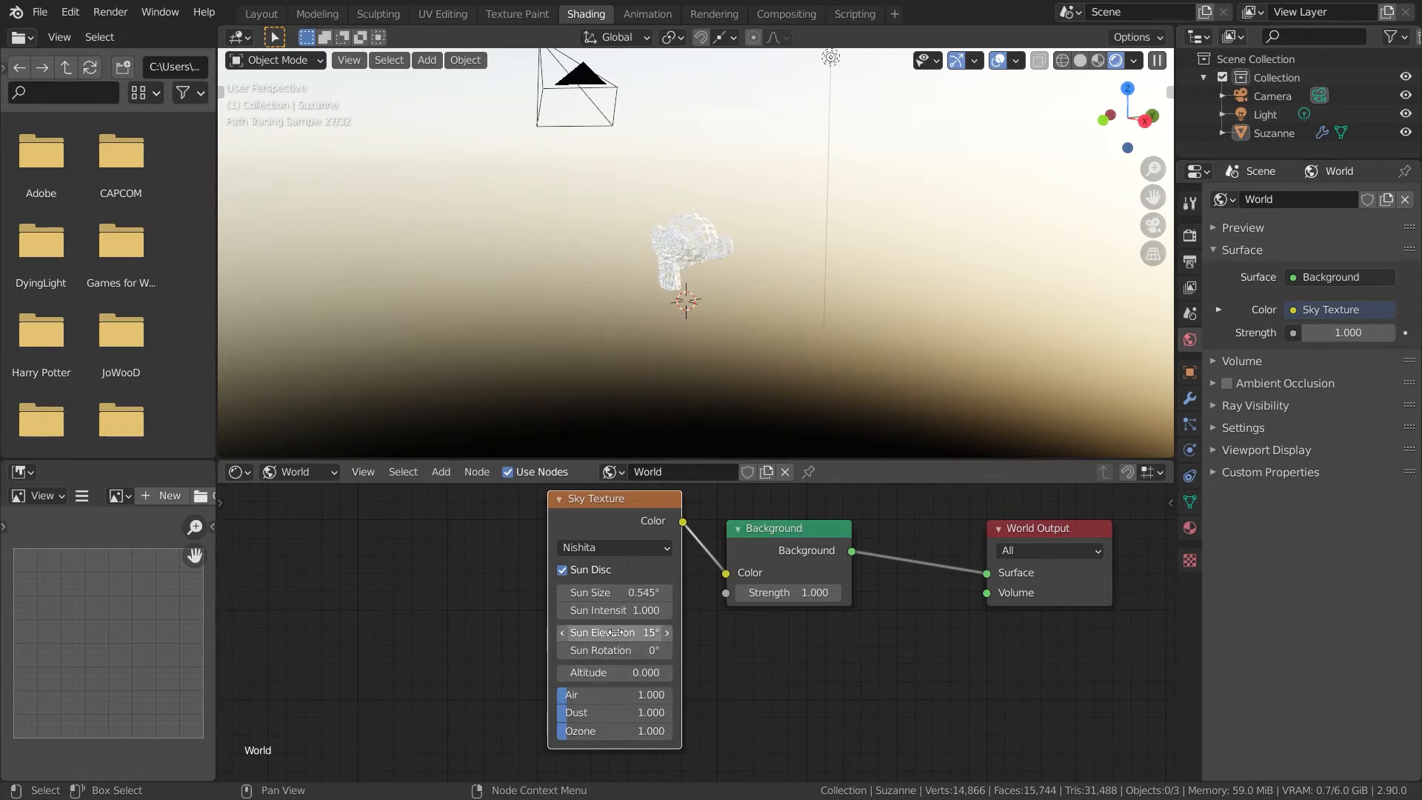
left_click_drag(624, 639, 629, 652)
key("ctrl+z")
Step: Set the Sky Texture's sun rotation to 8.5° and its altitude to 1.4
middle_click_drag(692, 705, 707, 681)
mouse_move(613, 655)
left_mouse_down()
mouse_move(650, 650)
mouse_move(628, 651)
left_mouse_up()
middle_click_drag(869, 390, 816, 410)
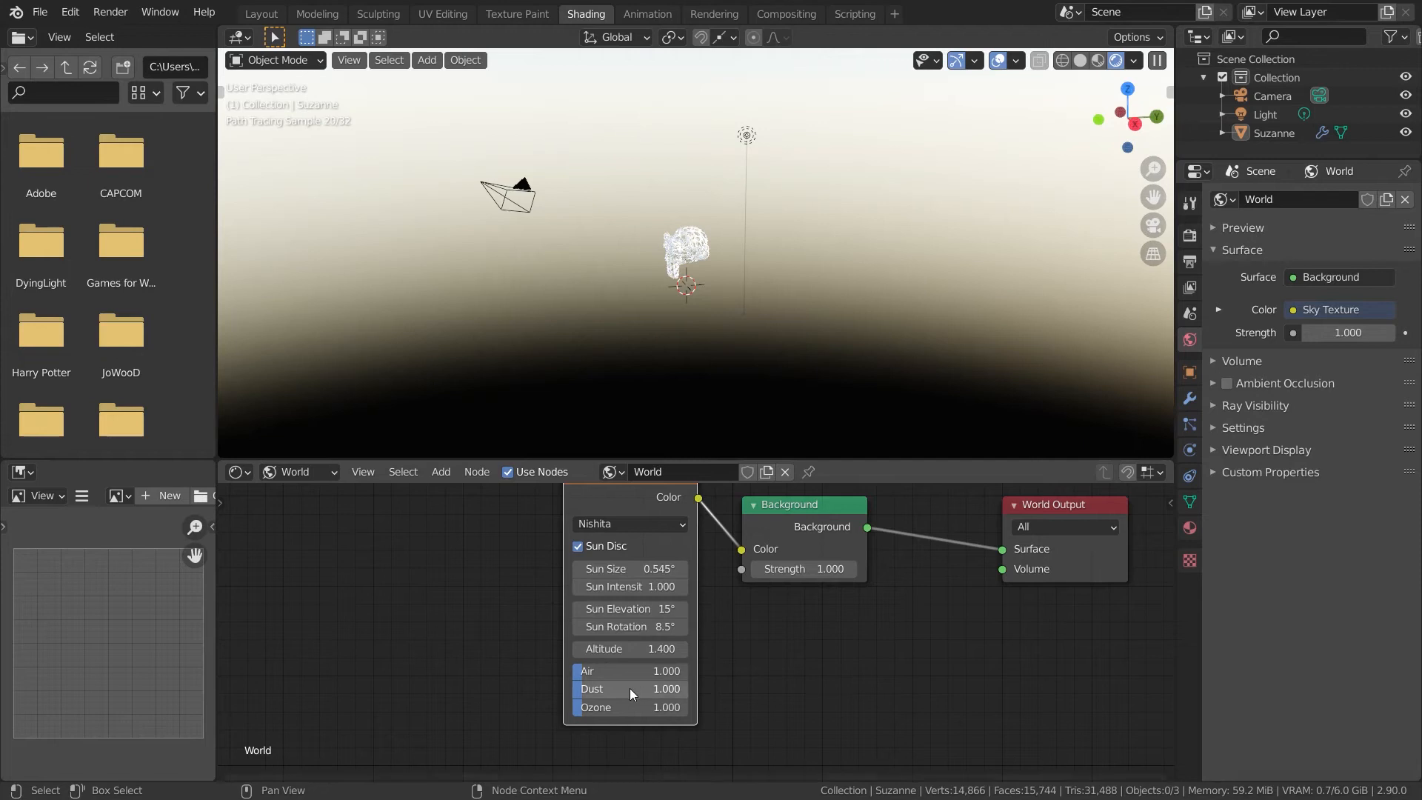
Step: Try higher Air and Dust values on the Sky Texture, check the rendered sky, and undo the changes
left_click_drag(598, 673, 644, 671)
middle_click_drag(732, 391, 749, 346)
middle_click_drag(610, 346, 502, 333)
left_click_drag(631, 697, 711, 698)
middle_click_drag(788, 406, 755, 410)
key("ctrl+z")
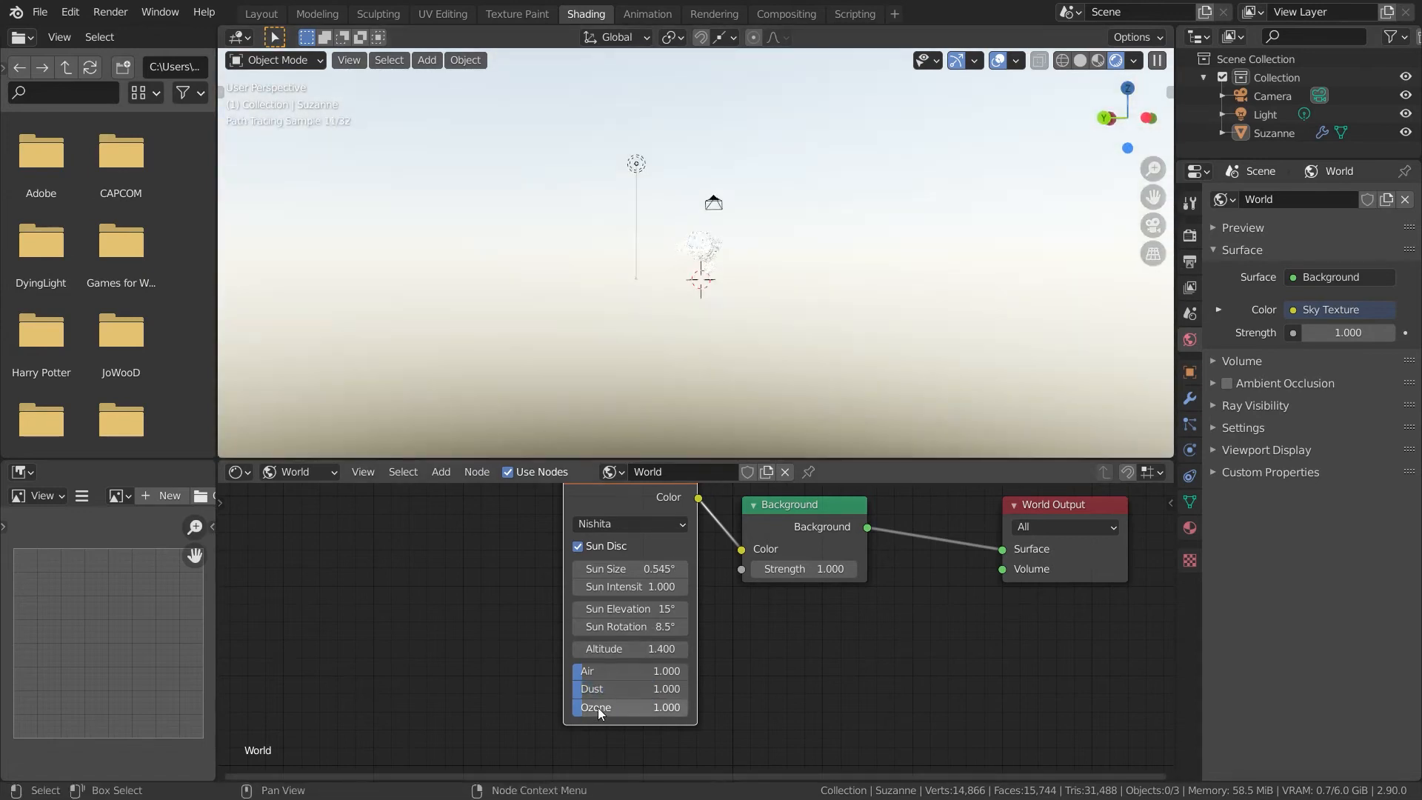
Step: Raise the Sky Texture's Ozone to about 5.294 and inspect the monkey up close against the rendered sky
left_click_drag(600, 712, 635, 704)
middle_click_drag(742, 430, 293, 403)
middle_click_drag(620, 439, 806, 445)
scroll(772, 411, "up", 10)
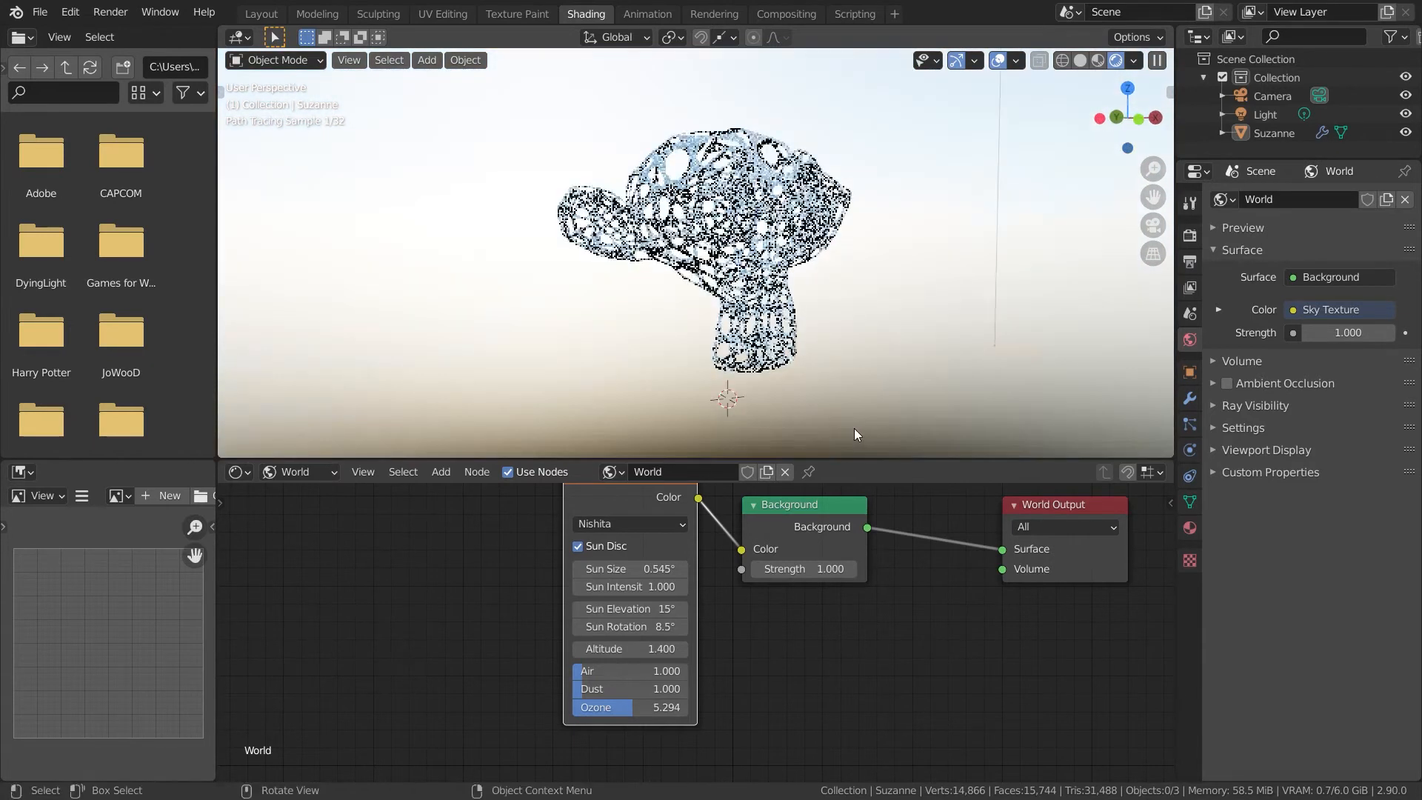
Step: Examine the wireframe monkey from the front and from below against the rendered sky
middle_click_drag(908, 357, 865, 335)
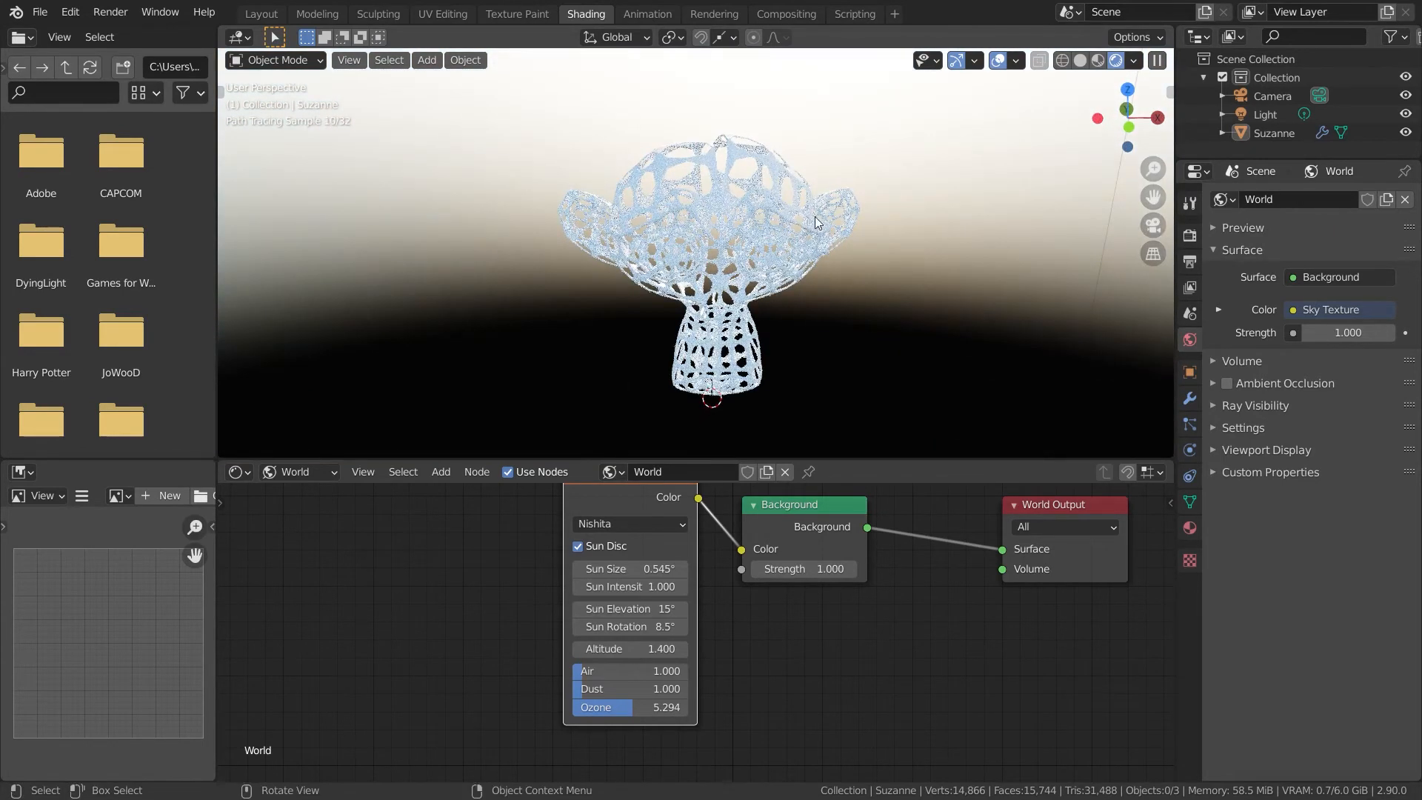
middle_click_drag(791, 310, 772, 305)
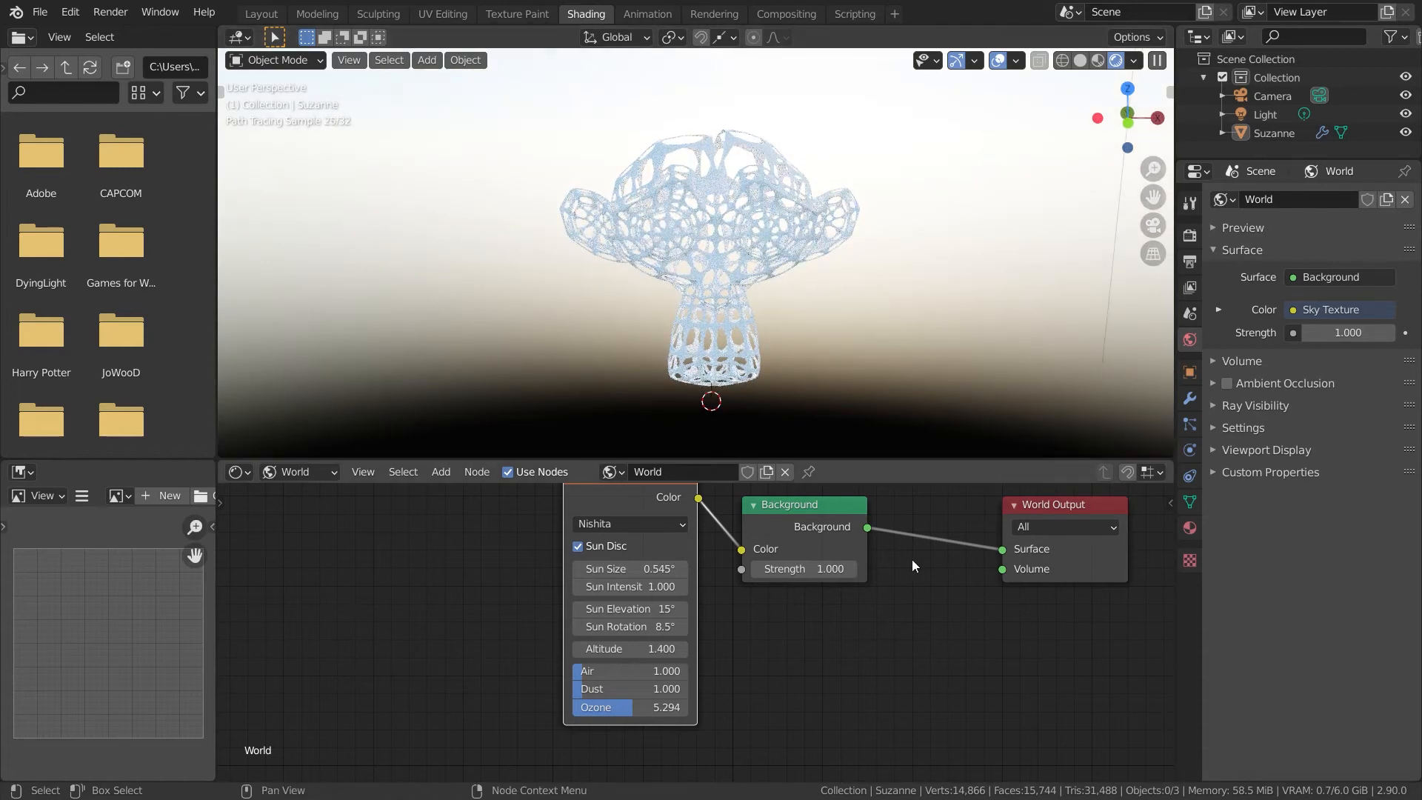
middle_click_drag(912, 558, 879, 615)
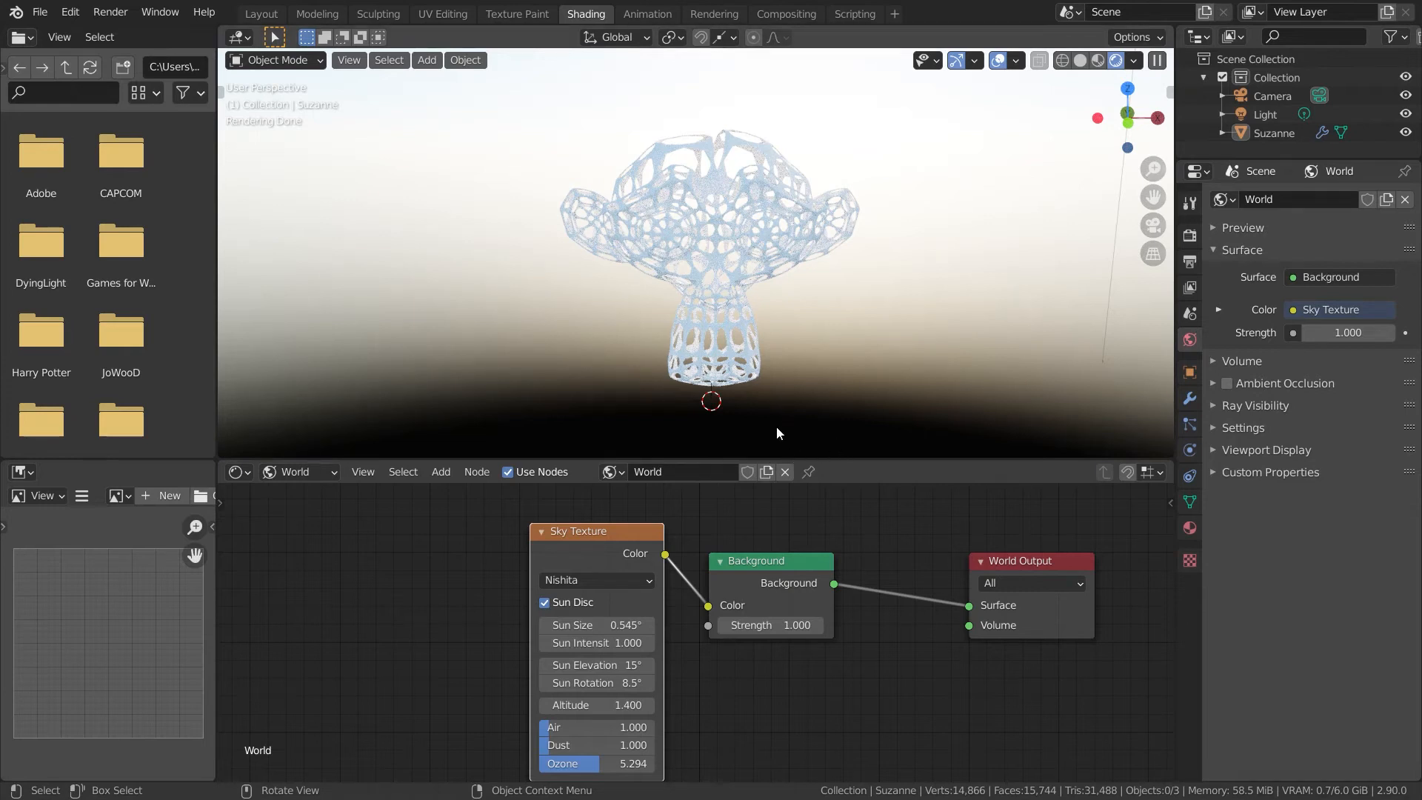
mouse_move(852, 380)
middle_mouse_down()
mouse_move(739, 381)
mouse_move(966, 429)
mouse_move(832, 399)
middle_mouse_up()
scroll(951, 428, "up", 3)
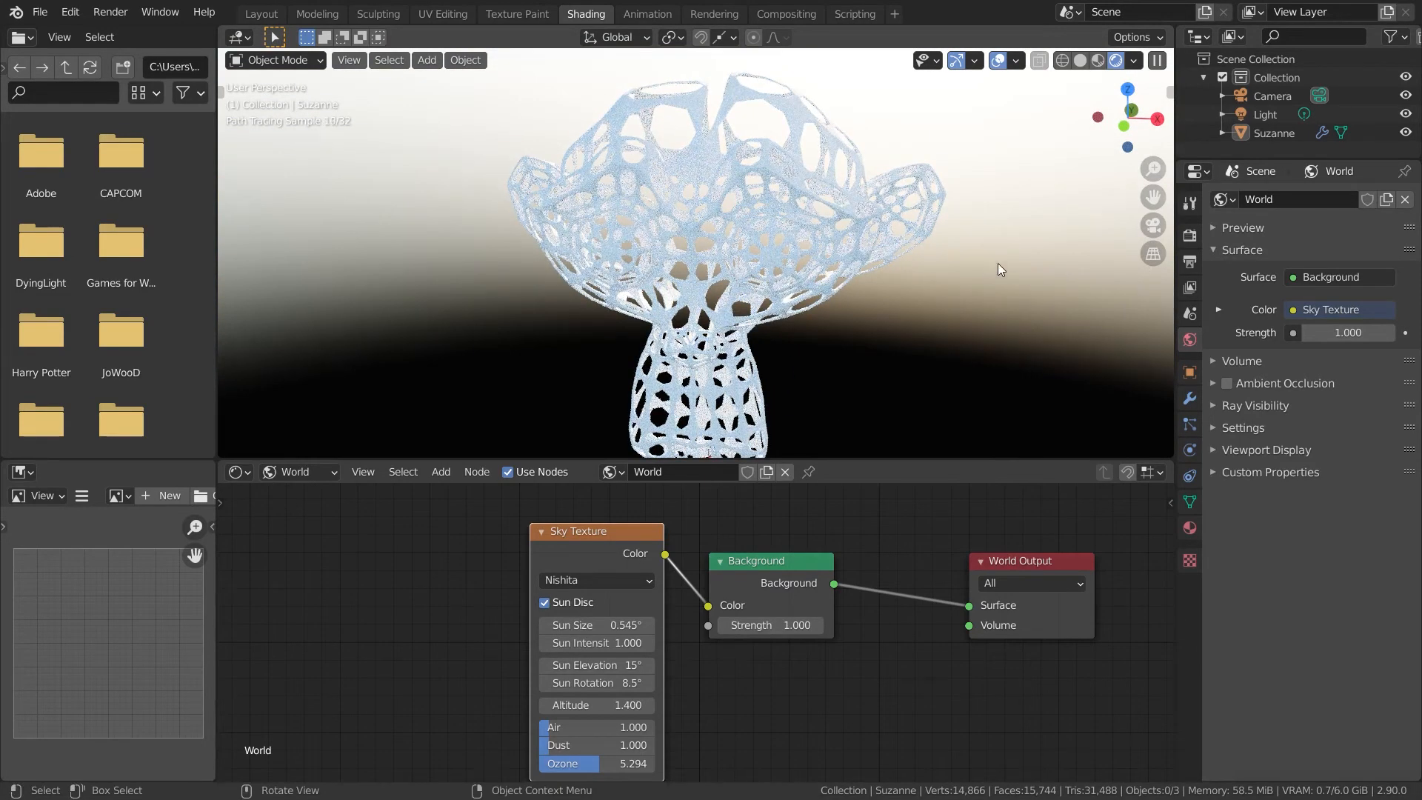
mouse_move(973, 304)
middle_mouse_down()
mouse_move(959, 318)
mouse_move(1108, 374)
middle_mouse_up()
Step: Try Automatic viewport denoising in the Cycles sampling settings, view the monkey from another angle, and turn the denoising off
left_click(1192, 204)
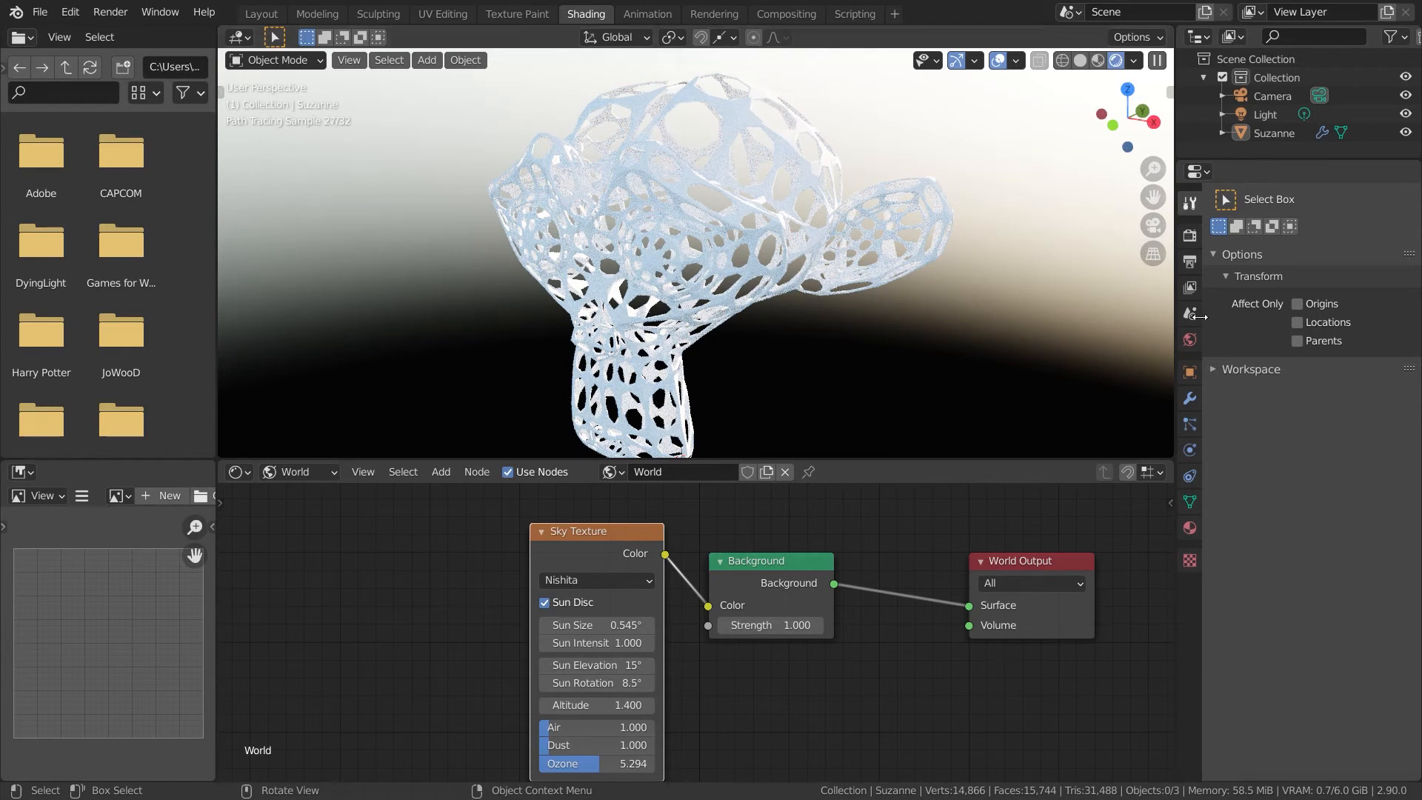
left_click(1190, 236)
left_click(1225, 434)
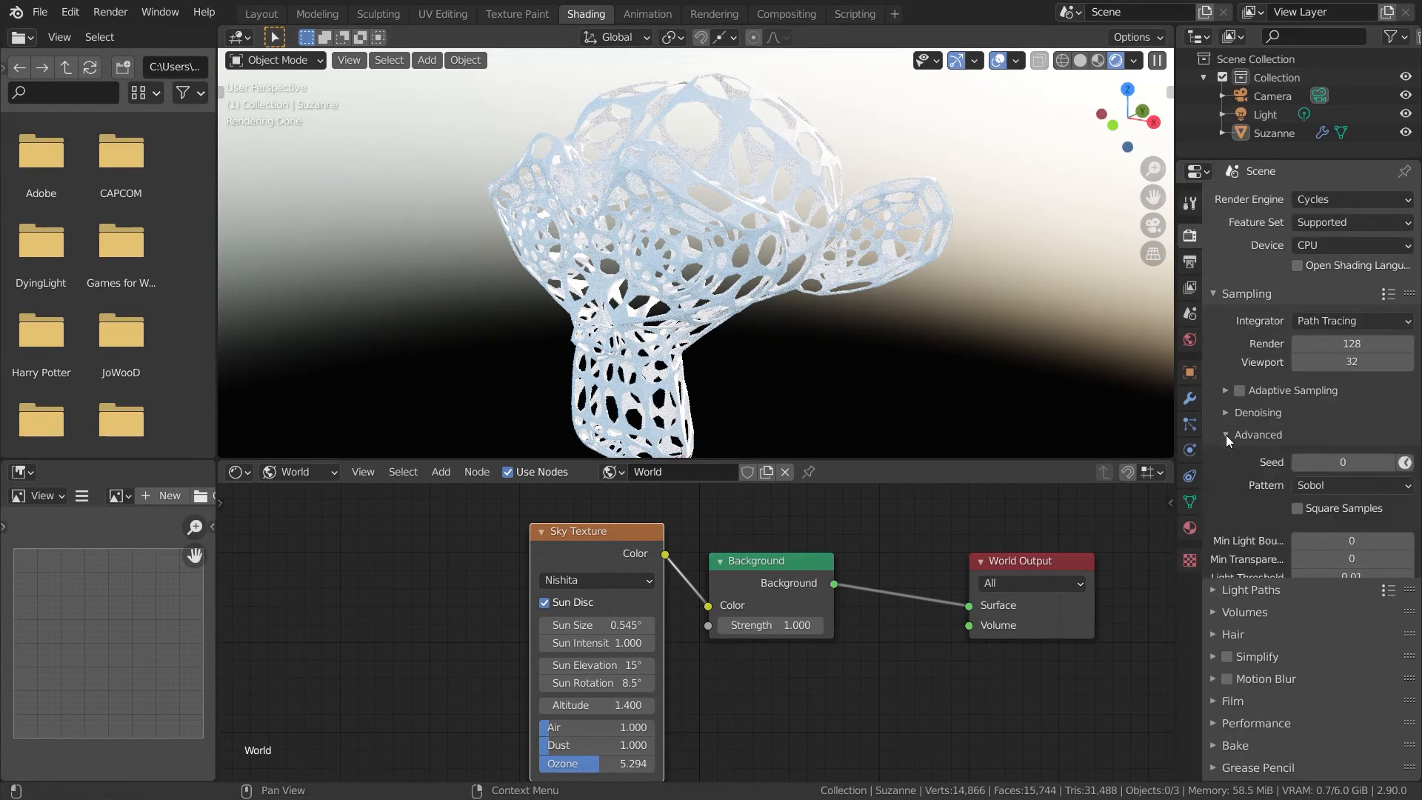
left_click(1229, 419)
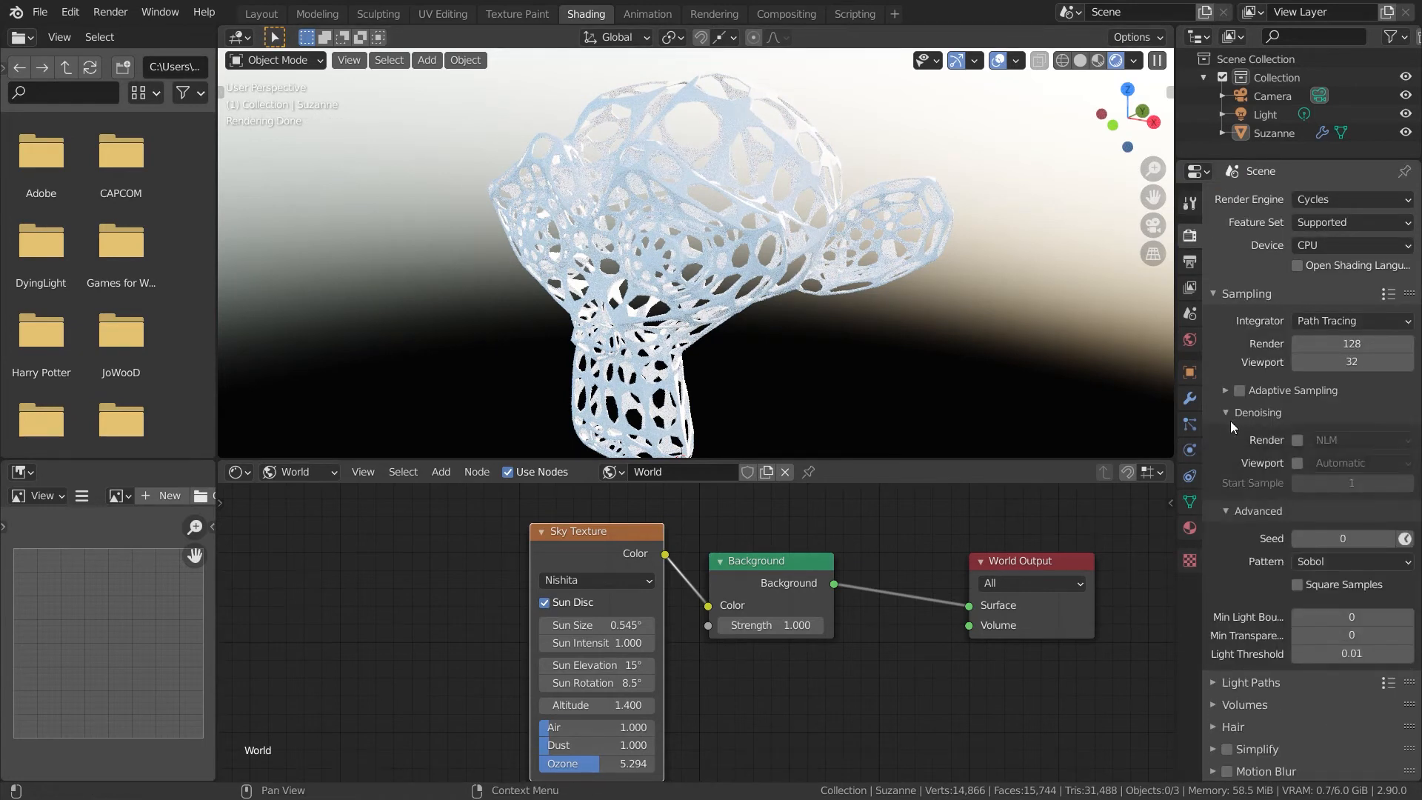
left_click(1298, 463)
middle_click_drag(903, 383, 727, 263)
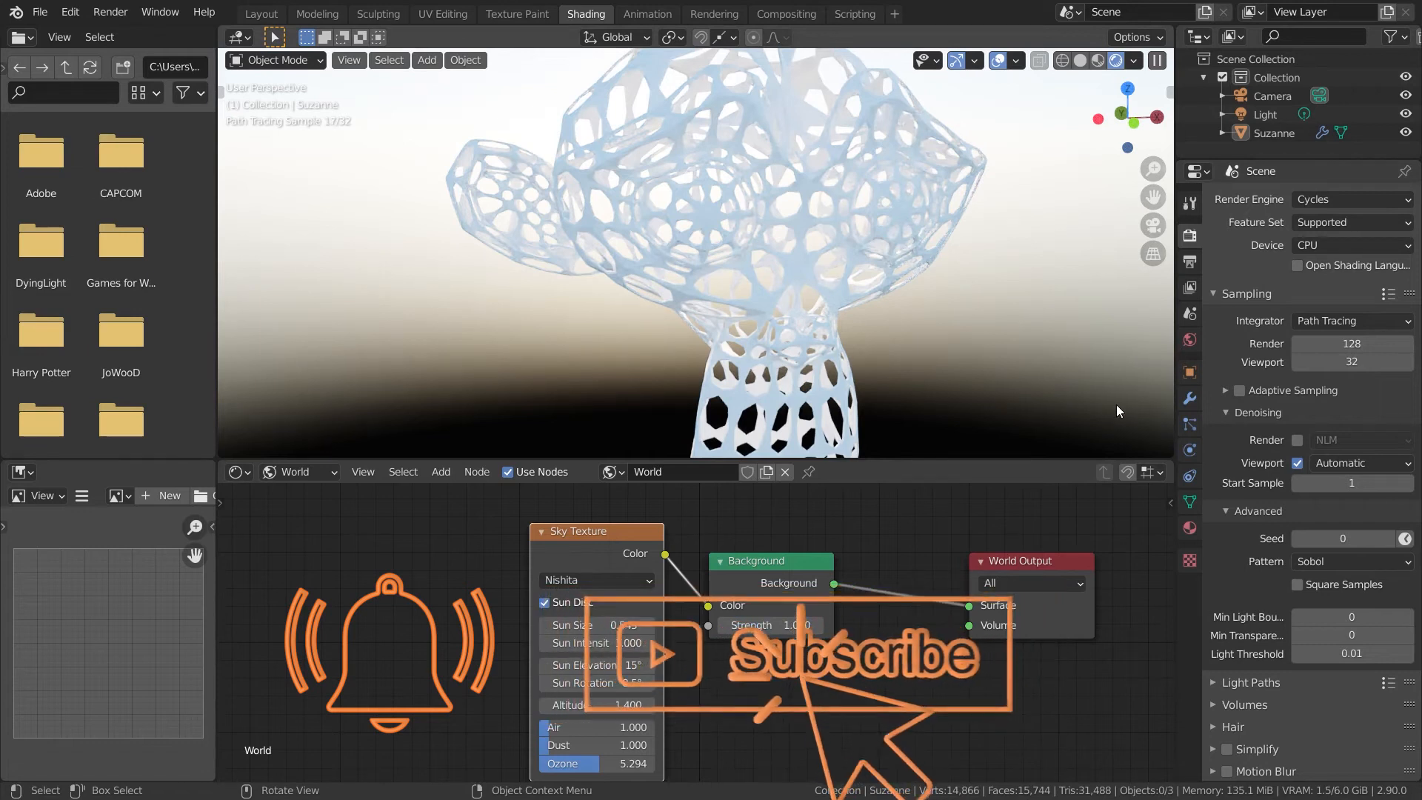
left_click(1296, 465)
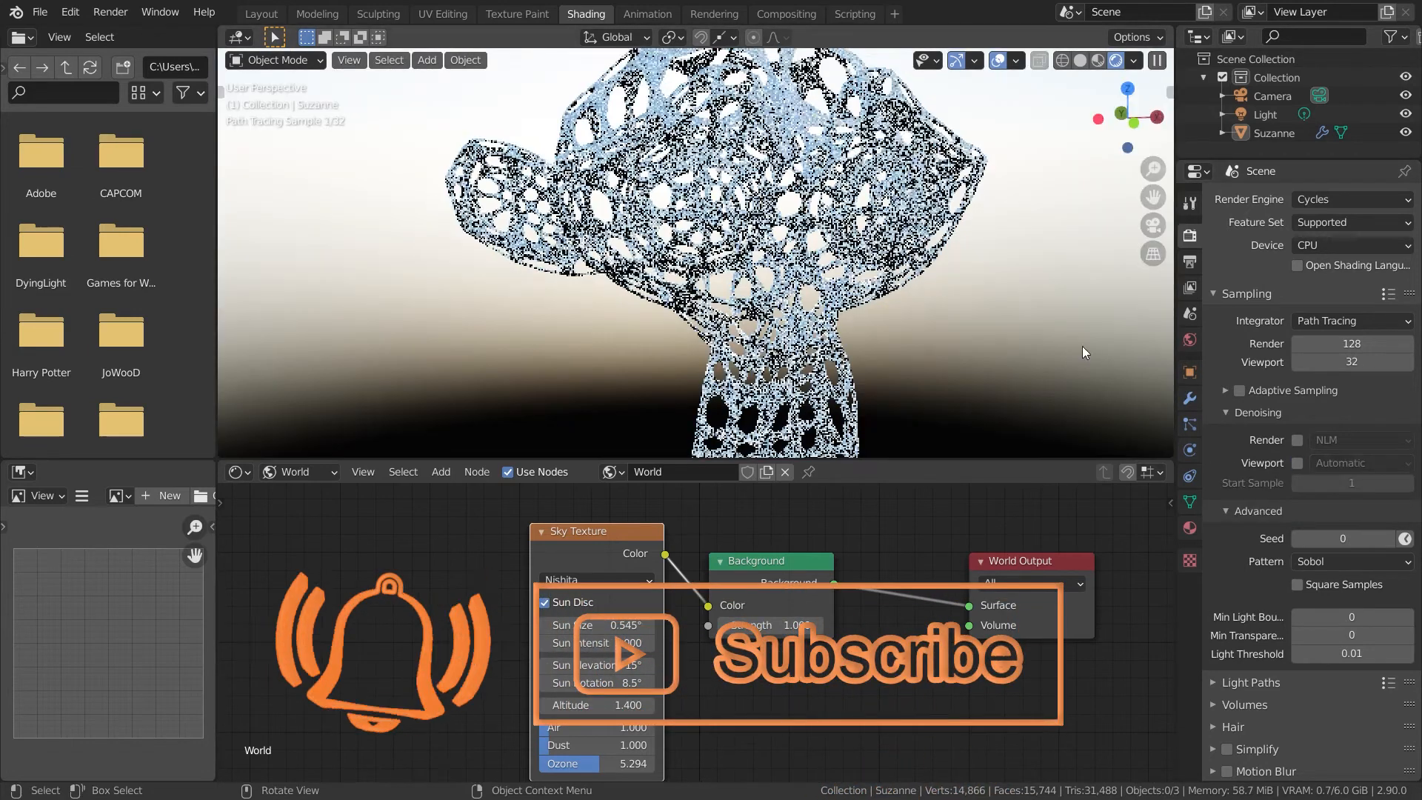
Step: Switch to the Layout workspace and move the monkey about 12.7 m along the Y axis
left_click(261, 15)
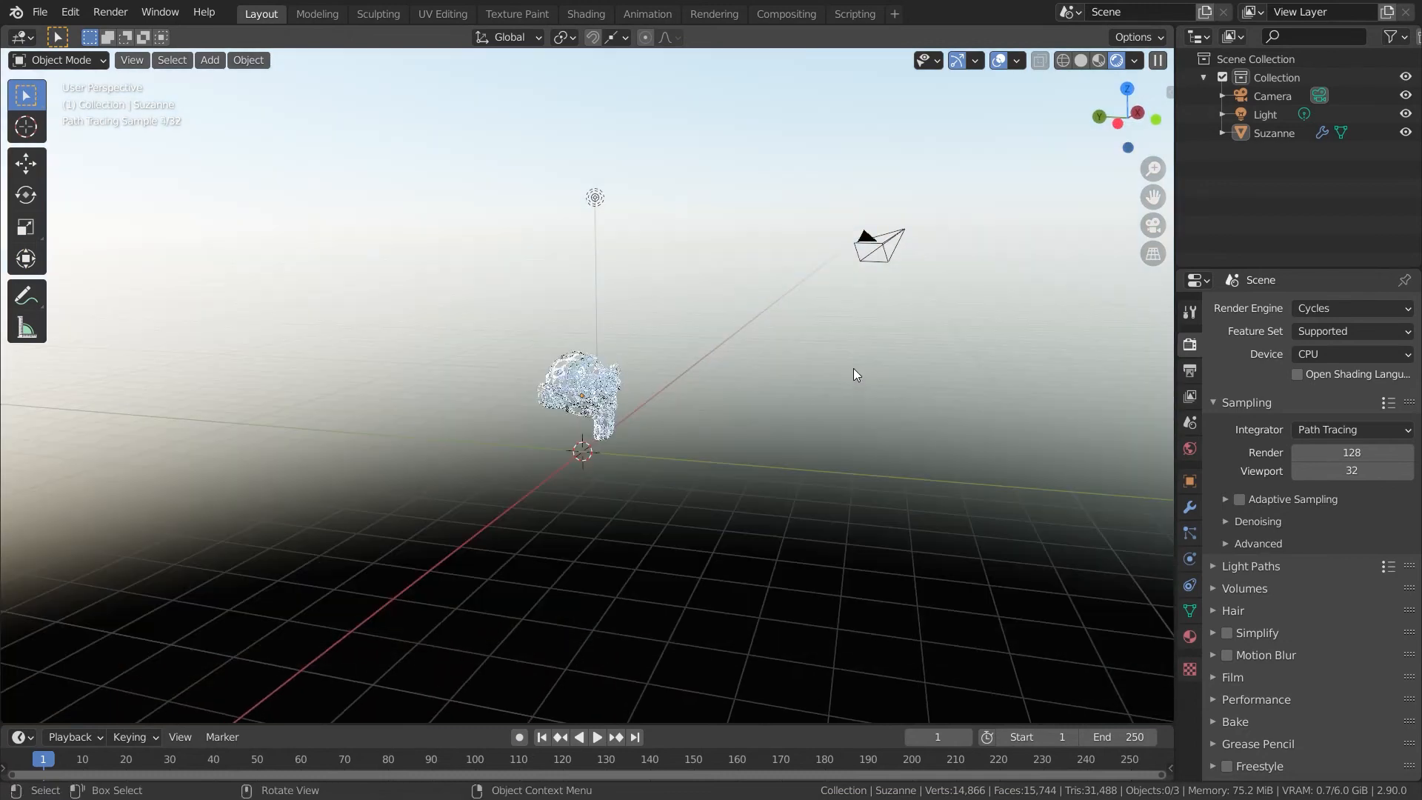
middle_click_drag(853, 367, 607, 387)
left_click(597, 386)
key("g")
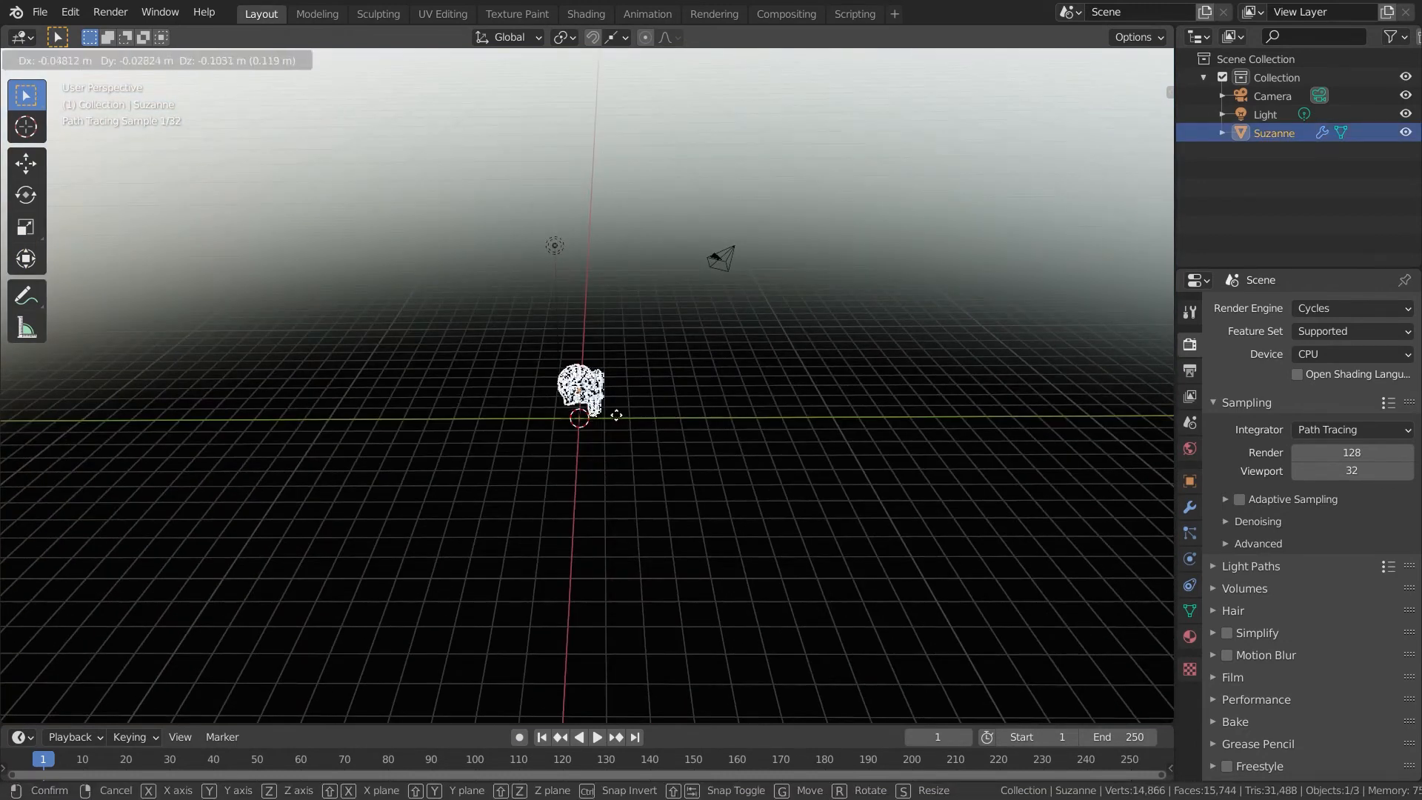
key("y")
left_click(290, 415)
Step: Add a 2 m cube at the world origin and give it an Ocean modifier
middle_click_drag(414, 430, 637, 453)
key("shift+a")
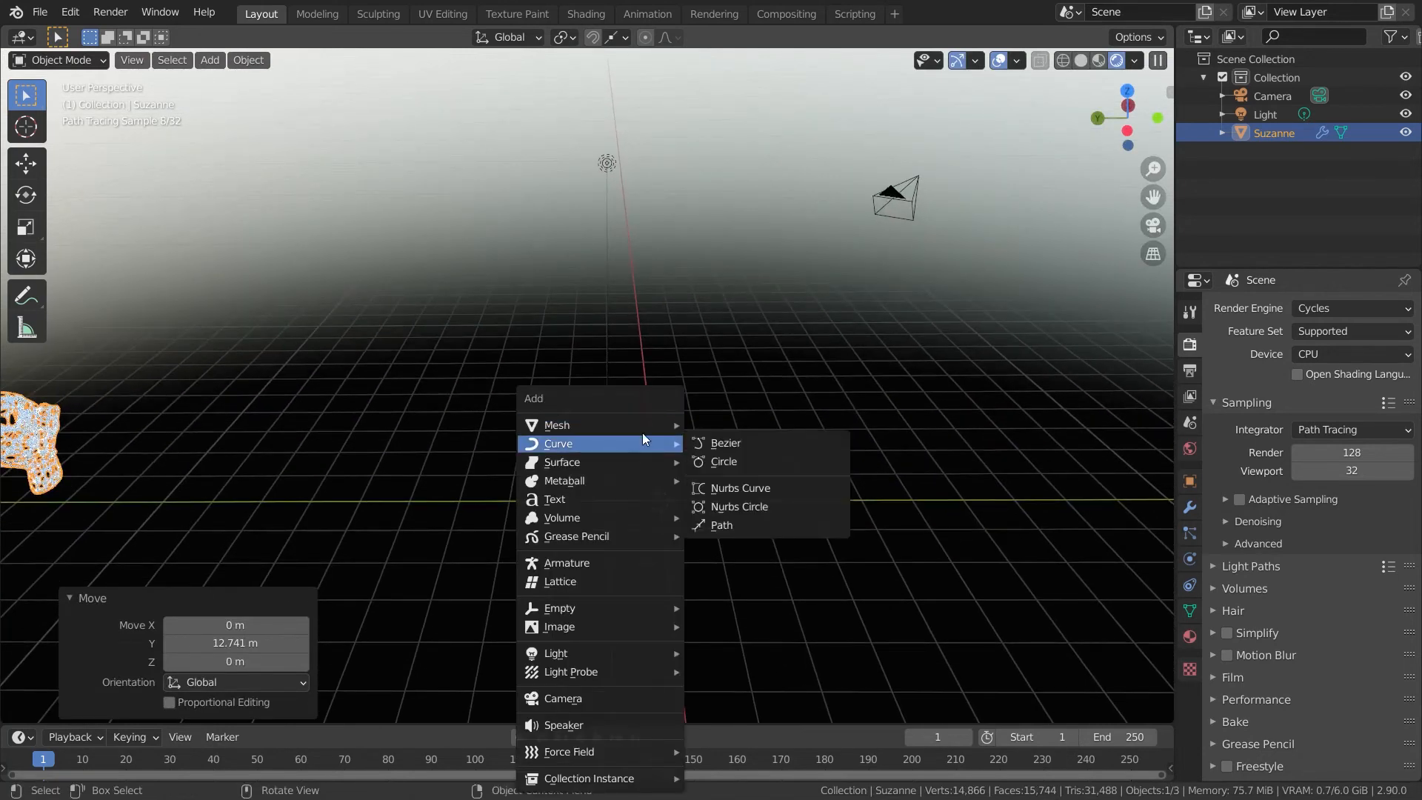
mouse_move(639, 425)
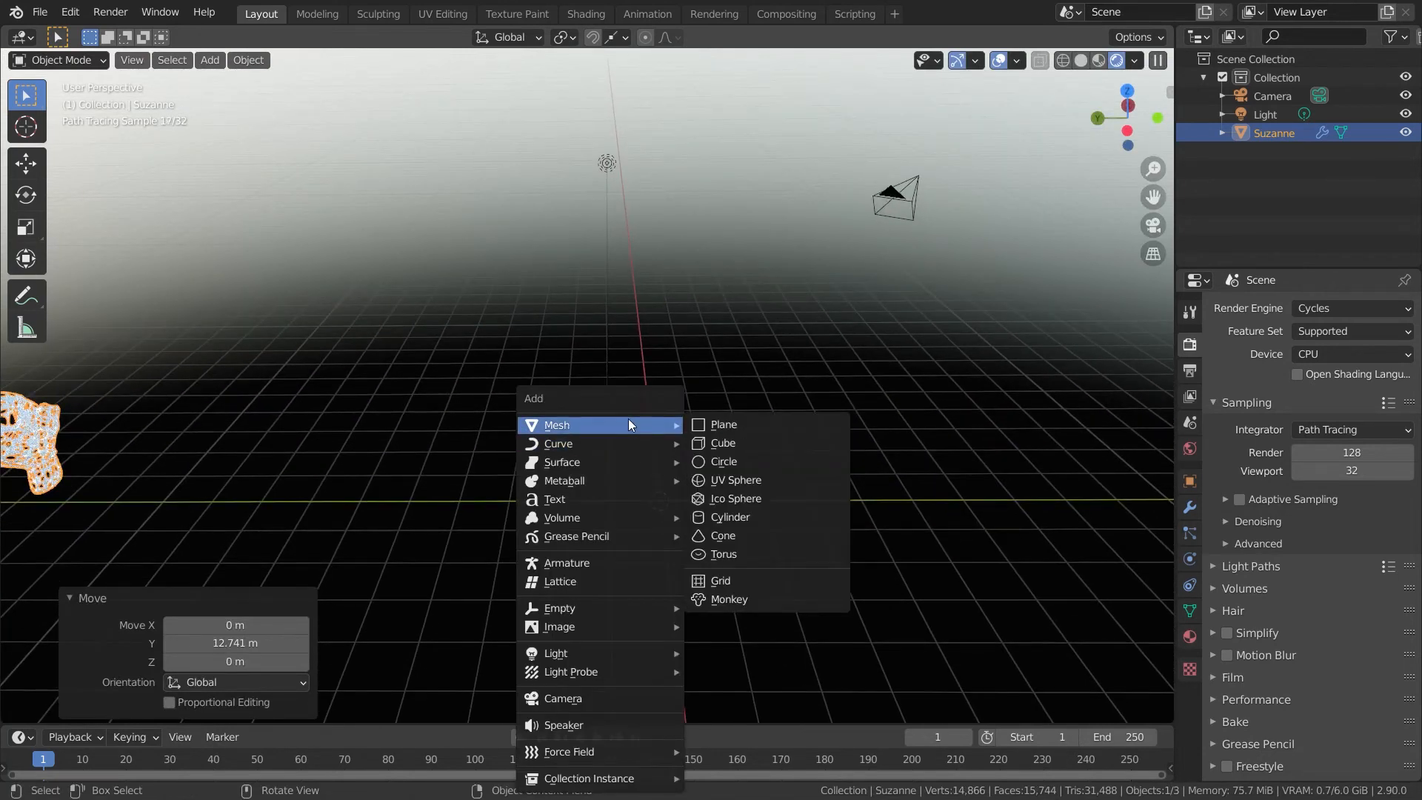
left_click(756, 446)
left_click(1190, 509)
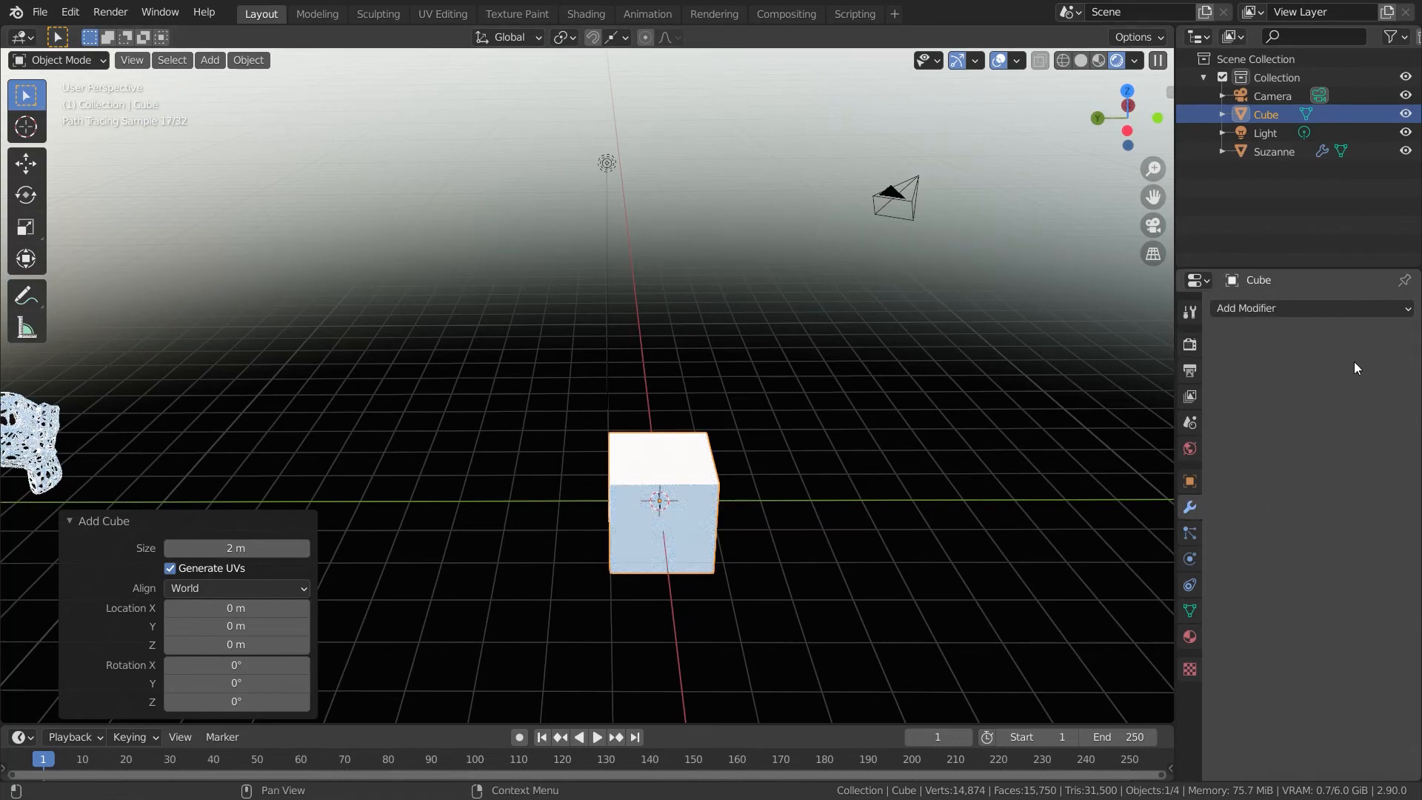
left_click(1330, 310)
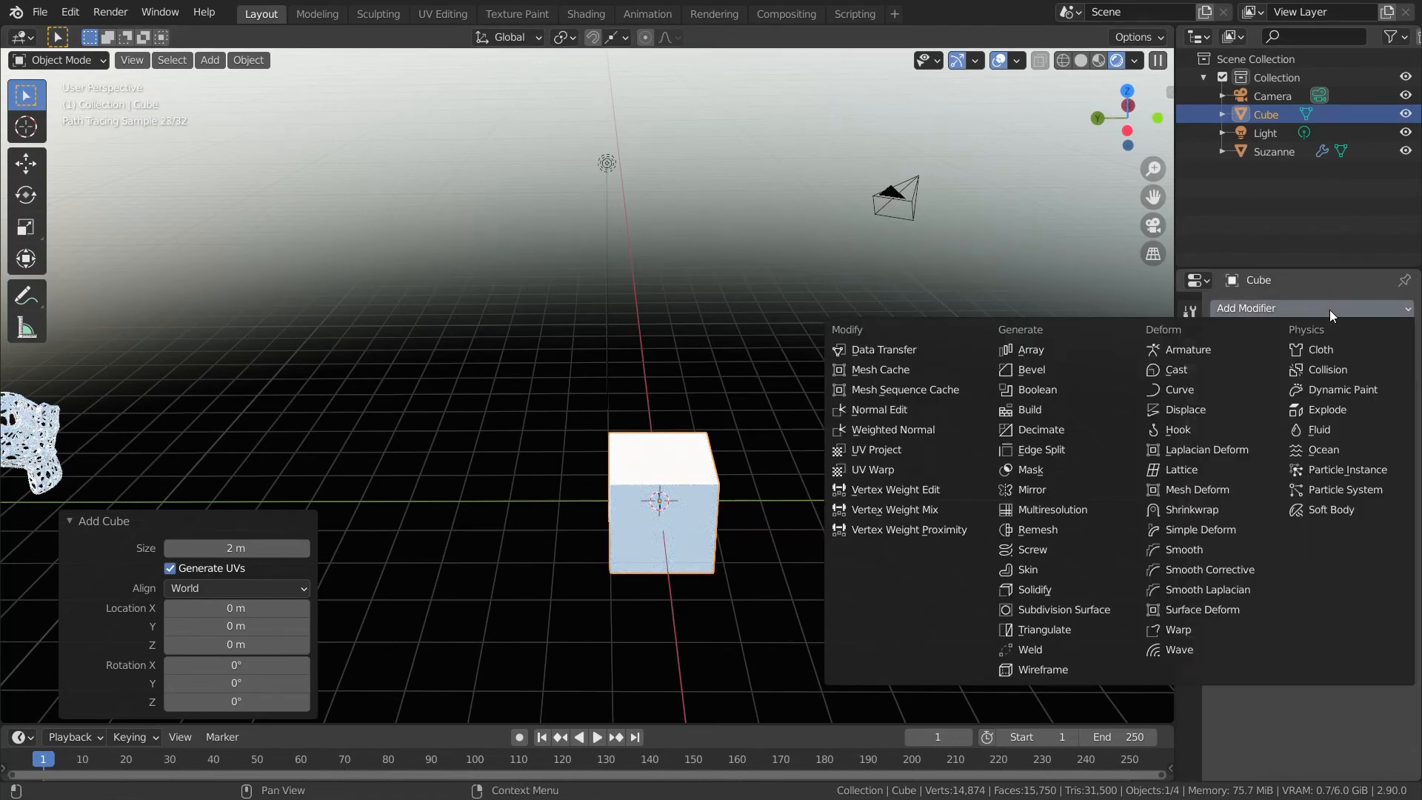
left_click(1336, 449)
Step: Switch the viewport to Material Preview shading and set the Ocean modifier's wave Scale to 8.4
middle_click_drag(1126, 533, 807, 471)
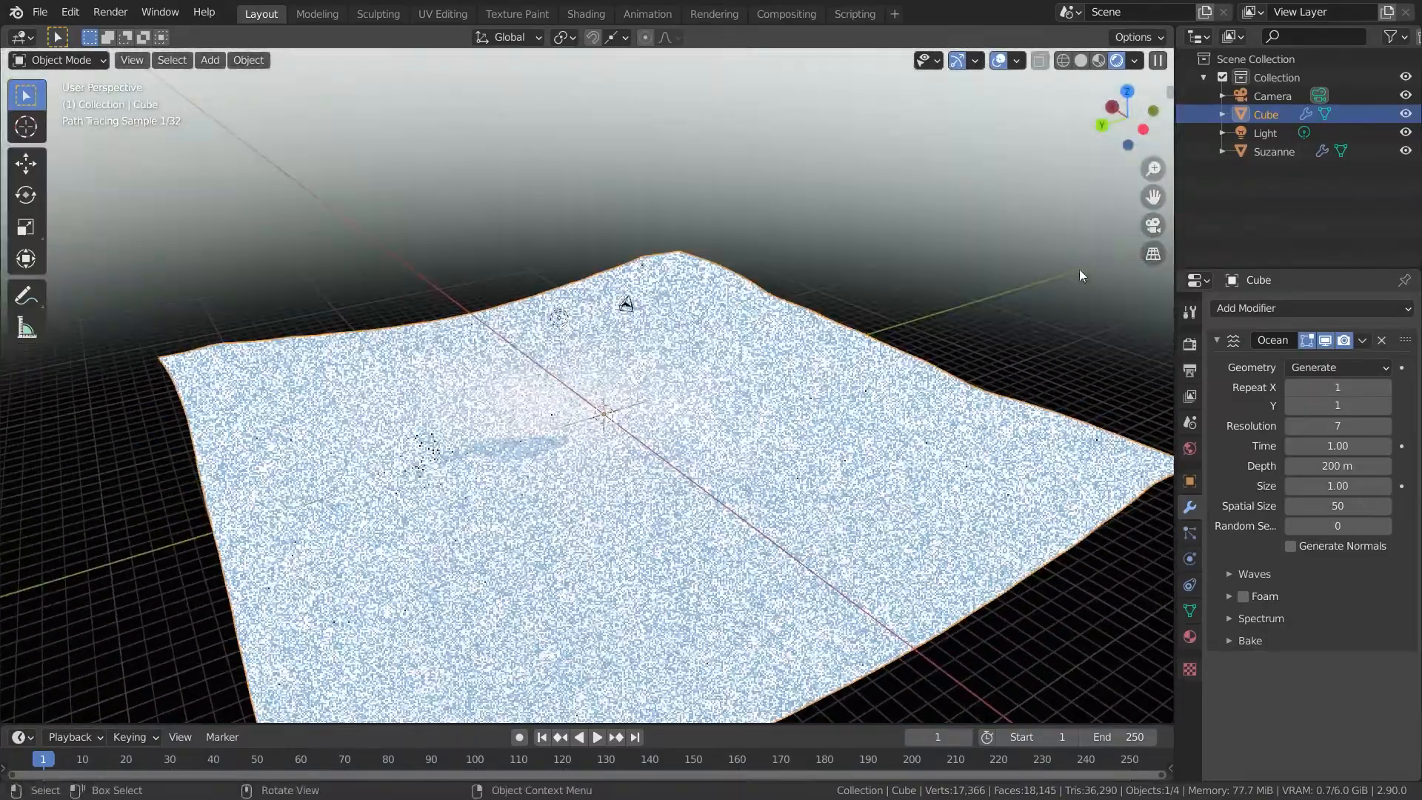
left_click(1099, 61)
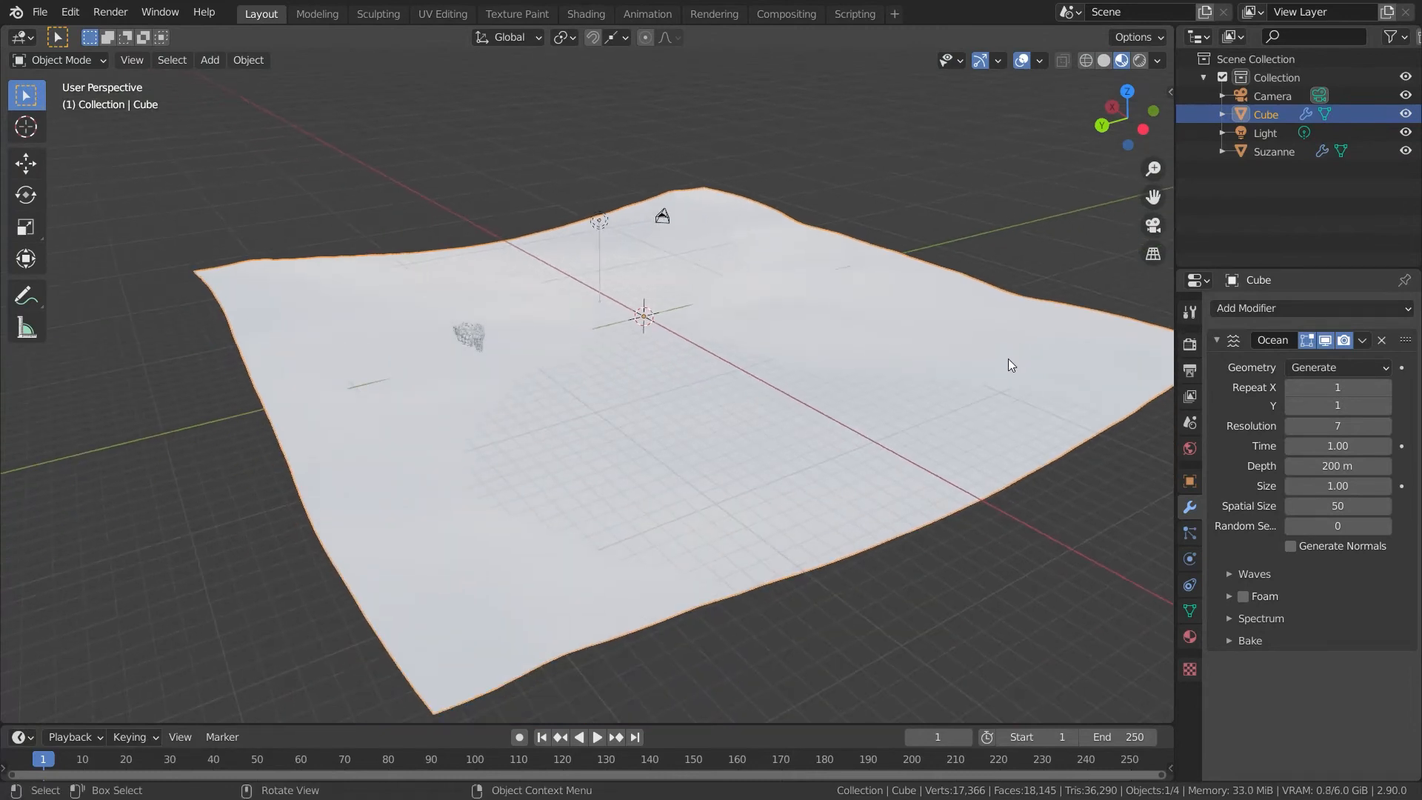
left_click(1231, 574)
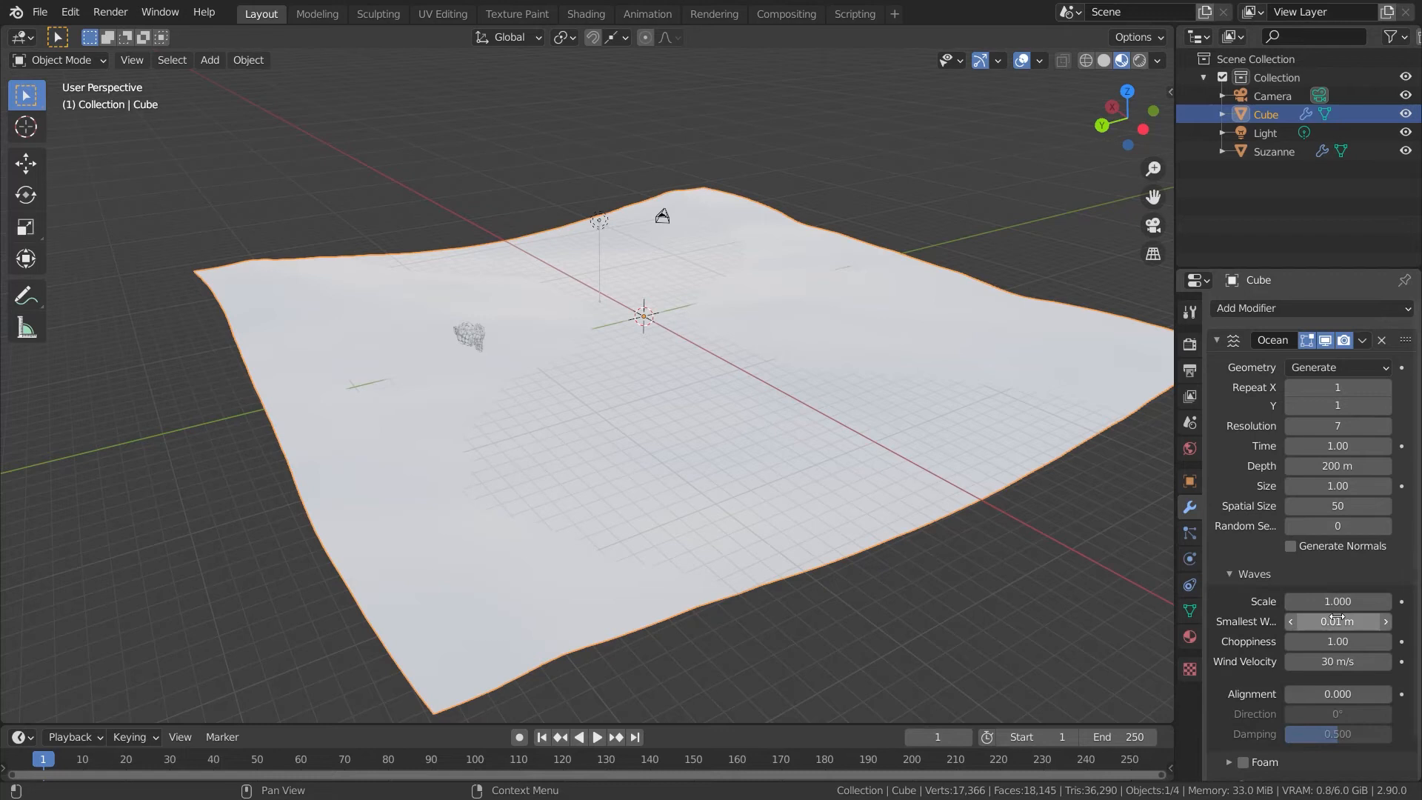
left_click_drag(1337, 608, 1392, 608)
mouse_move(962, 548)
middle_mouse_down()
mouse_move(1034, 567)
mouse_move(851, 559)
middle_mouse_up()
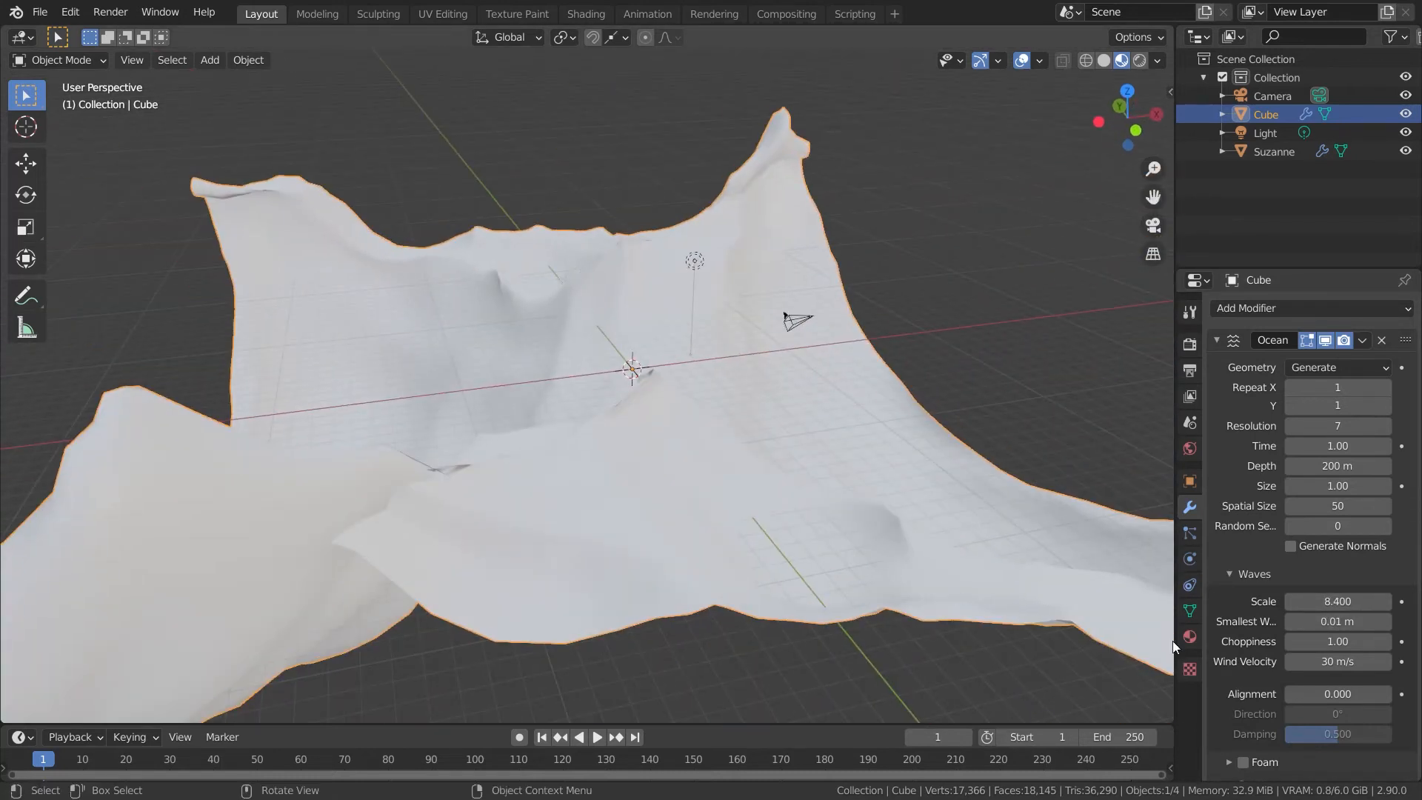
Step: Set the Ocean modifier's Resolution to 10 and its Time to 1.07
left_click(1387, 427)
left_click(1387, 427)
left_click(1387, 428)
middle_click_drag(1121, 459, 1066, 511)
mouse_move(1337, 445)
left_mouse_down()
mouse_move(1385, 445)
mouse_move(1344, 445)
left_mouse_up()
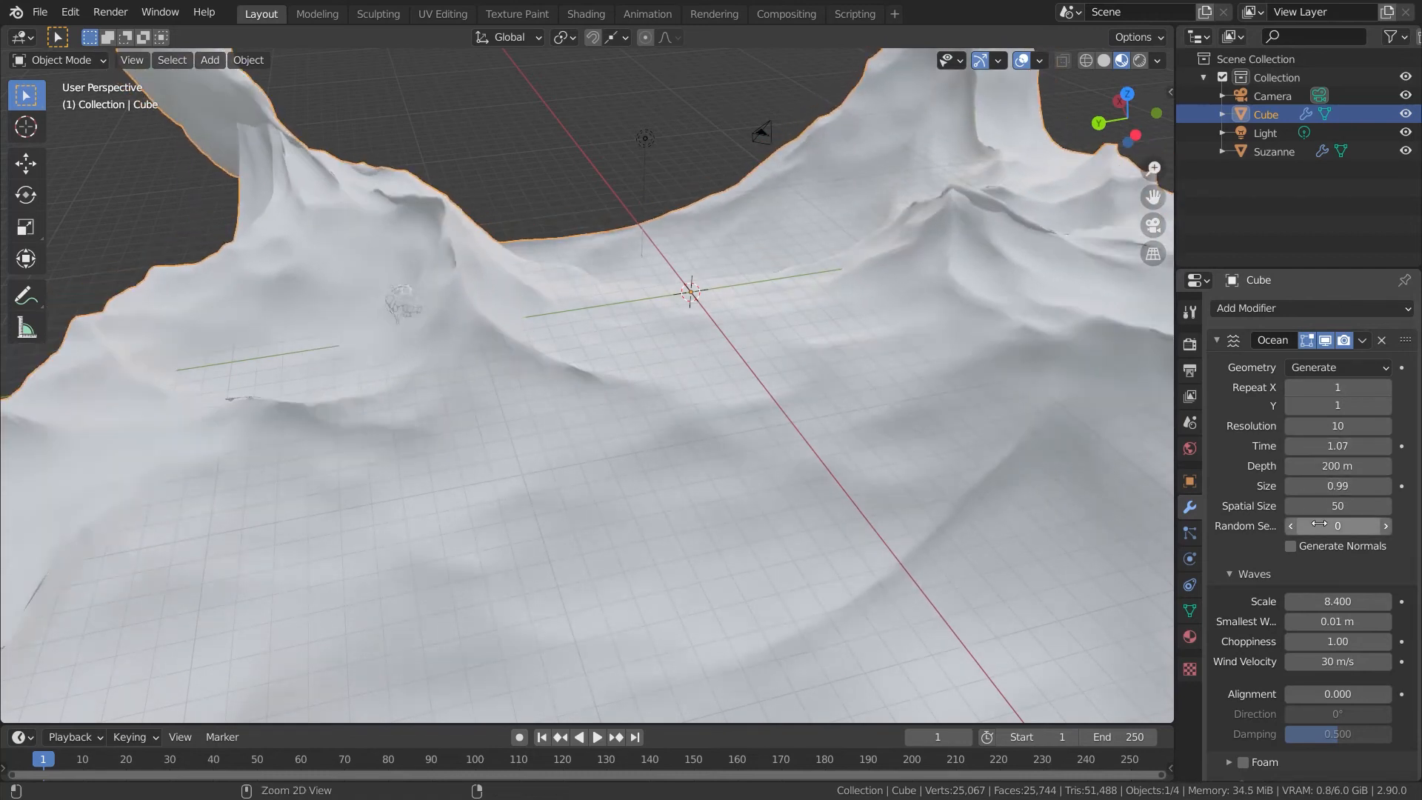
scroll(1022, 467, "down", 5)
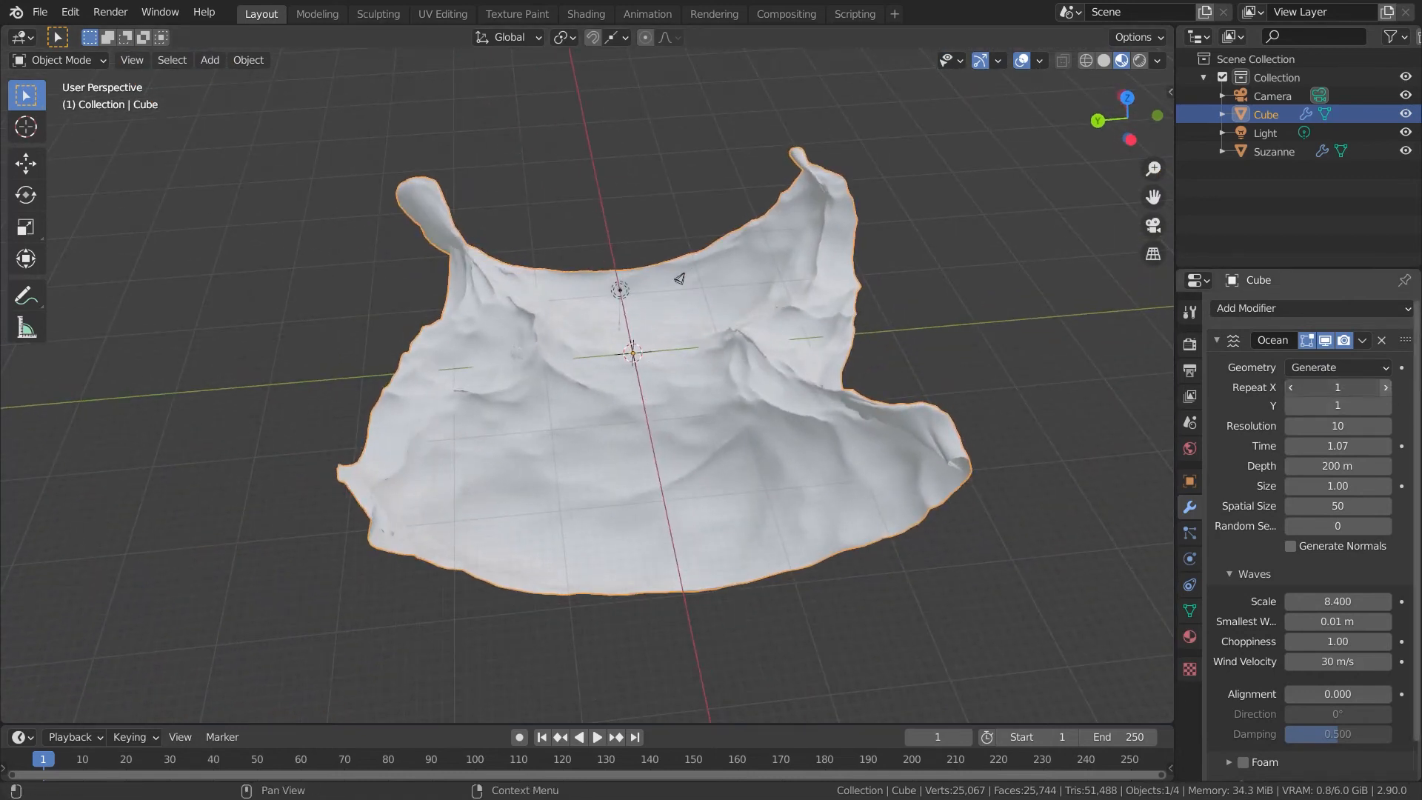
Step: Set the Ocean modifier's Repeat X and Repeat Y to 2 and view the larger surface up close
left_click(1385, 386)
left_click(1385, 405)
scroll(916, 425, "down", 3)
middle_click_drag(917, 425, 995, 416)
scroll(996, 410, "up", 5)
middle_click_drag(955, 459, 915, 394)
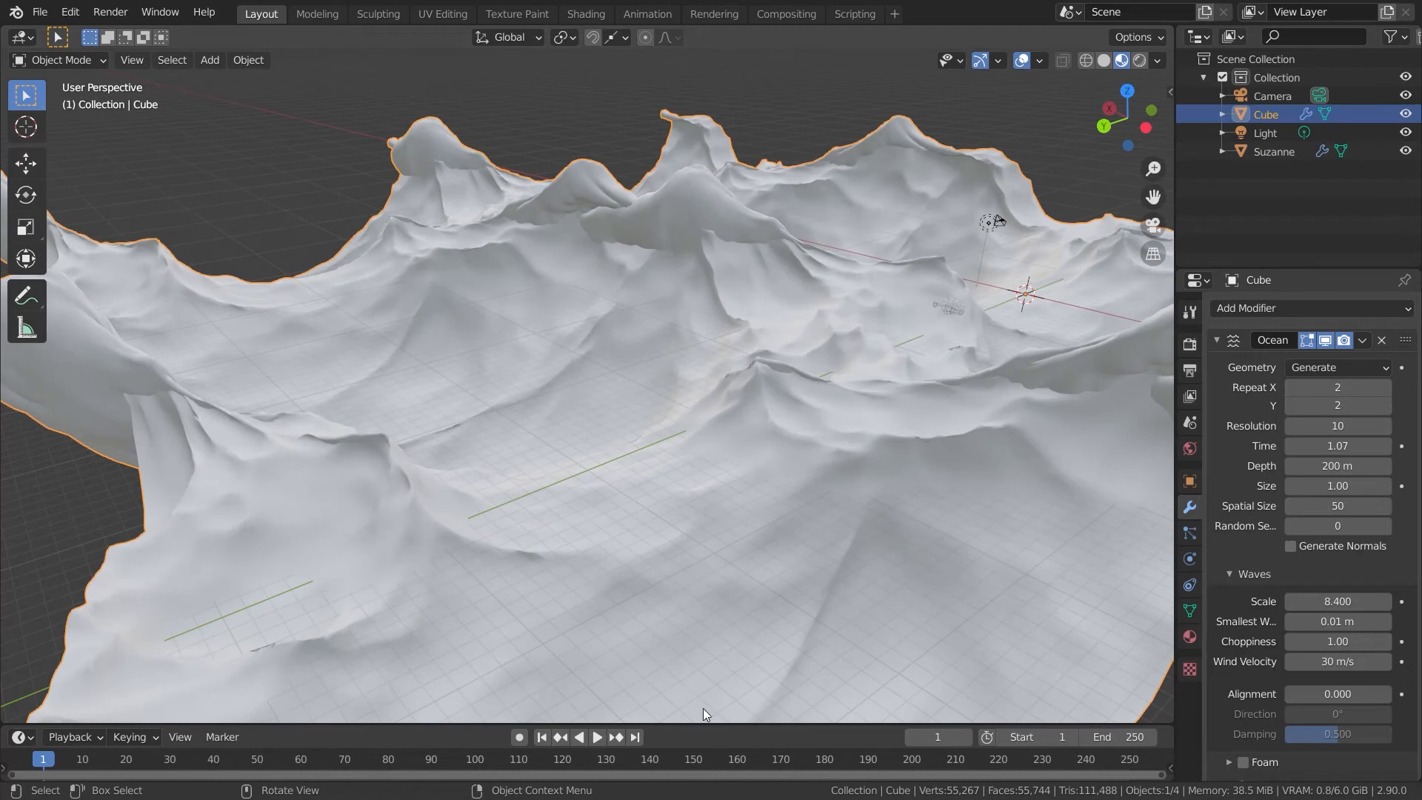
Step: Enlarge the timeline and keyframe the Ocean's Time at 1.07 and wave Scale at 1.5 on frame 1
left_click_drag(697, 722, 701, 624)
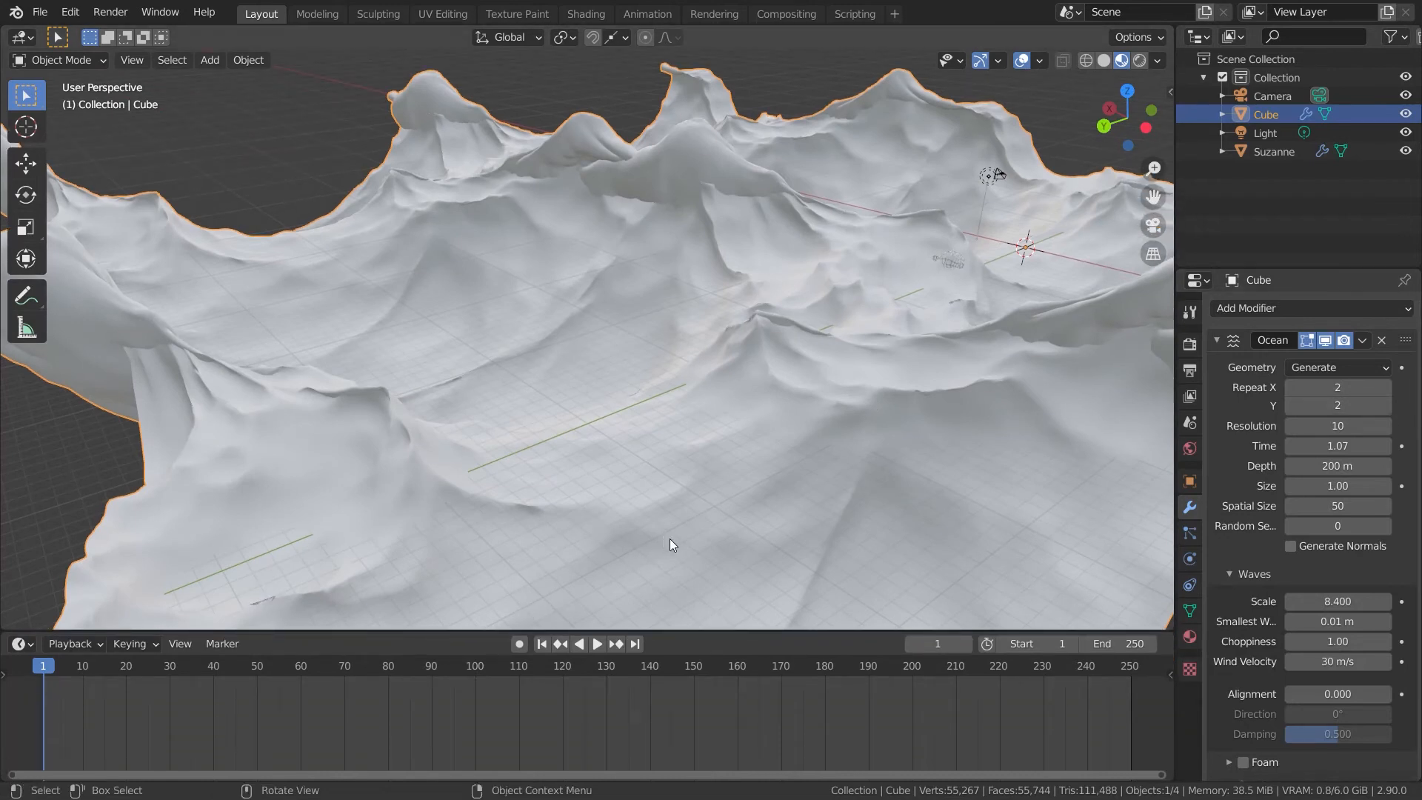
scroll(671, 542, "down", 4)
scroll(896, 486, "up", 8)
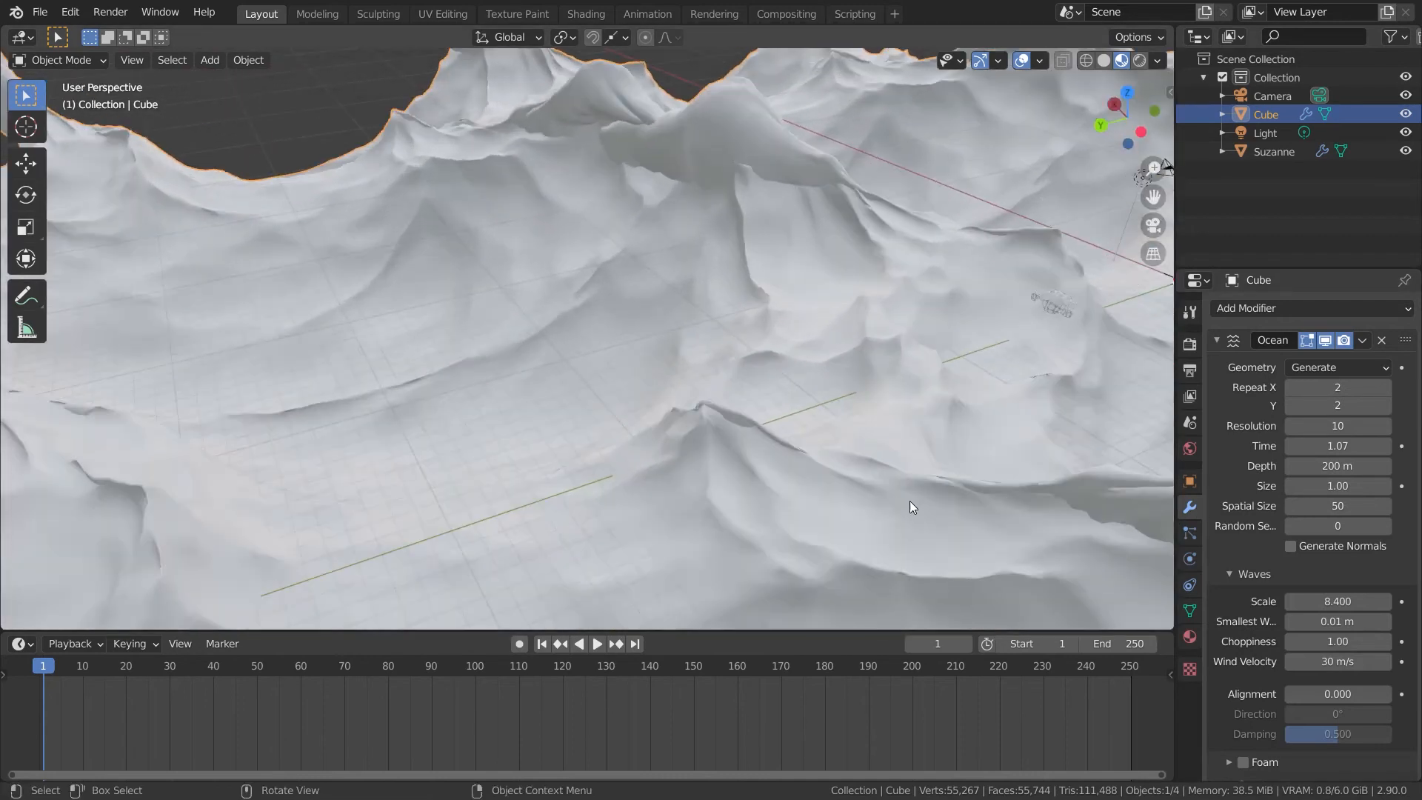
middle_click_drag(911, 506, 995, 498)
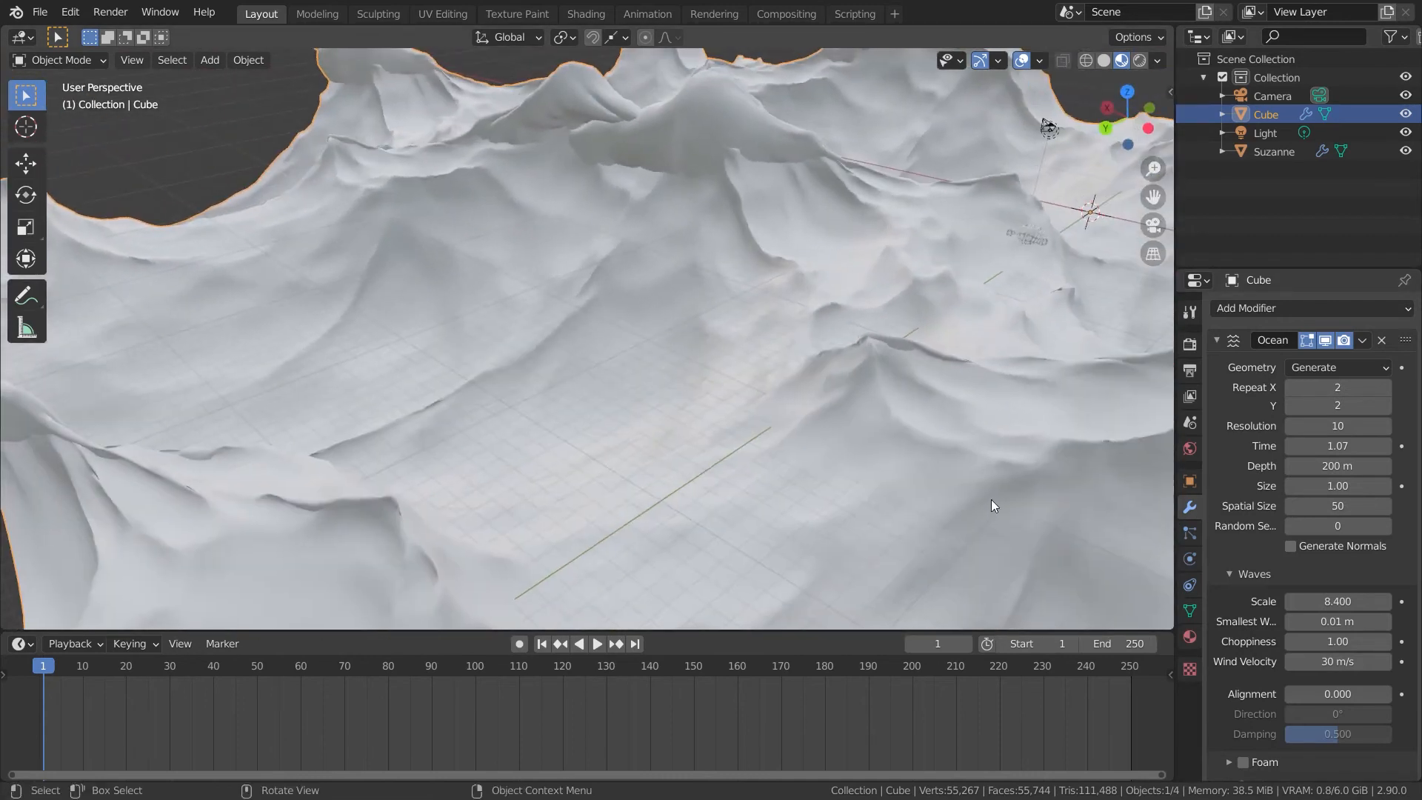
left_click_drag(1378, 602, 1329, 602)
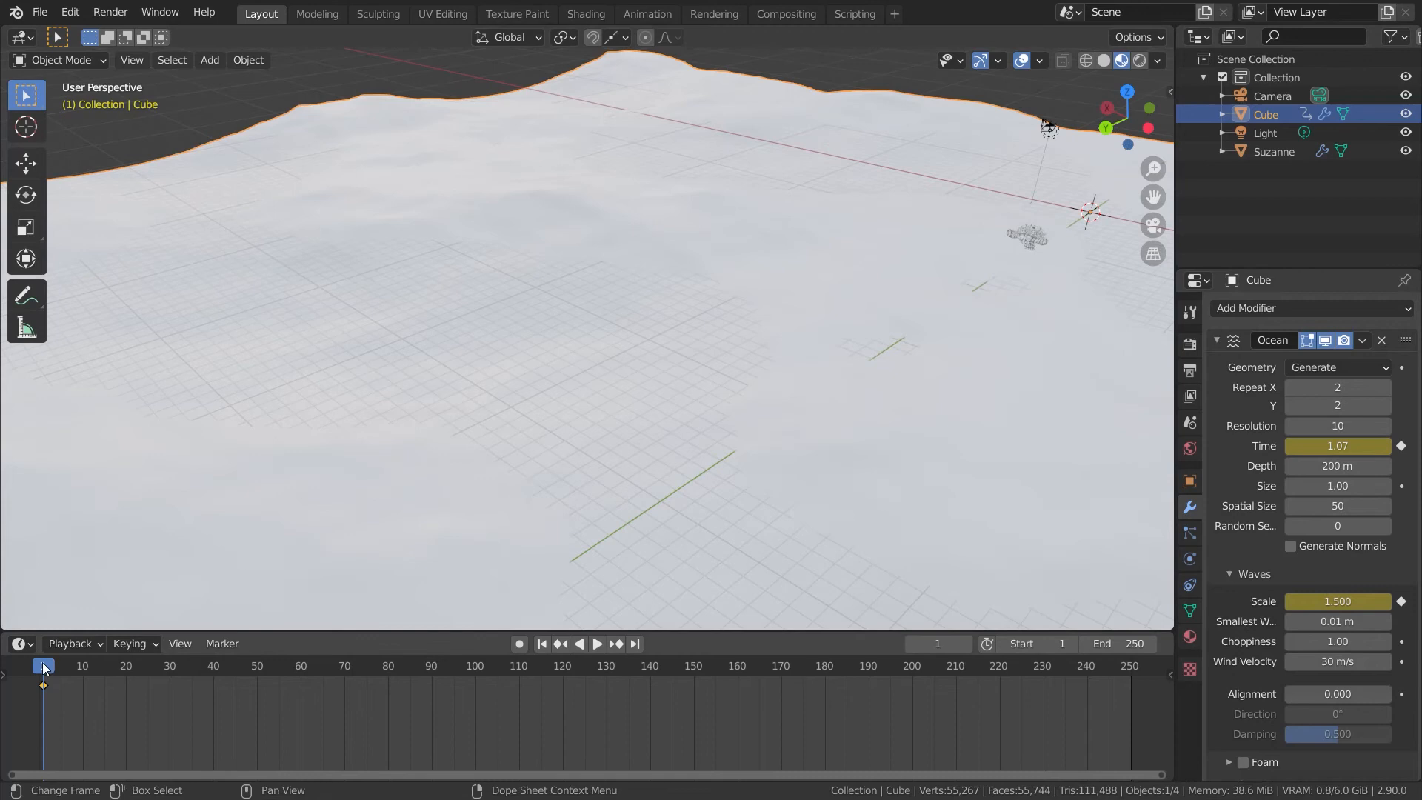
Step: Keyframe the Ocean's wave Scale at 8 on frame 20
mouse_move(144, 686)
left_mouse_down()
mouse_move(129, 686)
mouse_move(170, 688)
mouse_move(127, 689)
left_mouse_up()
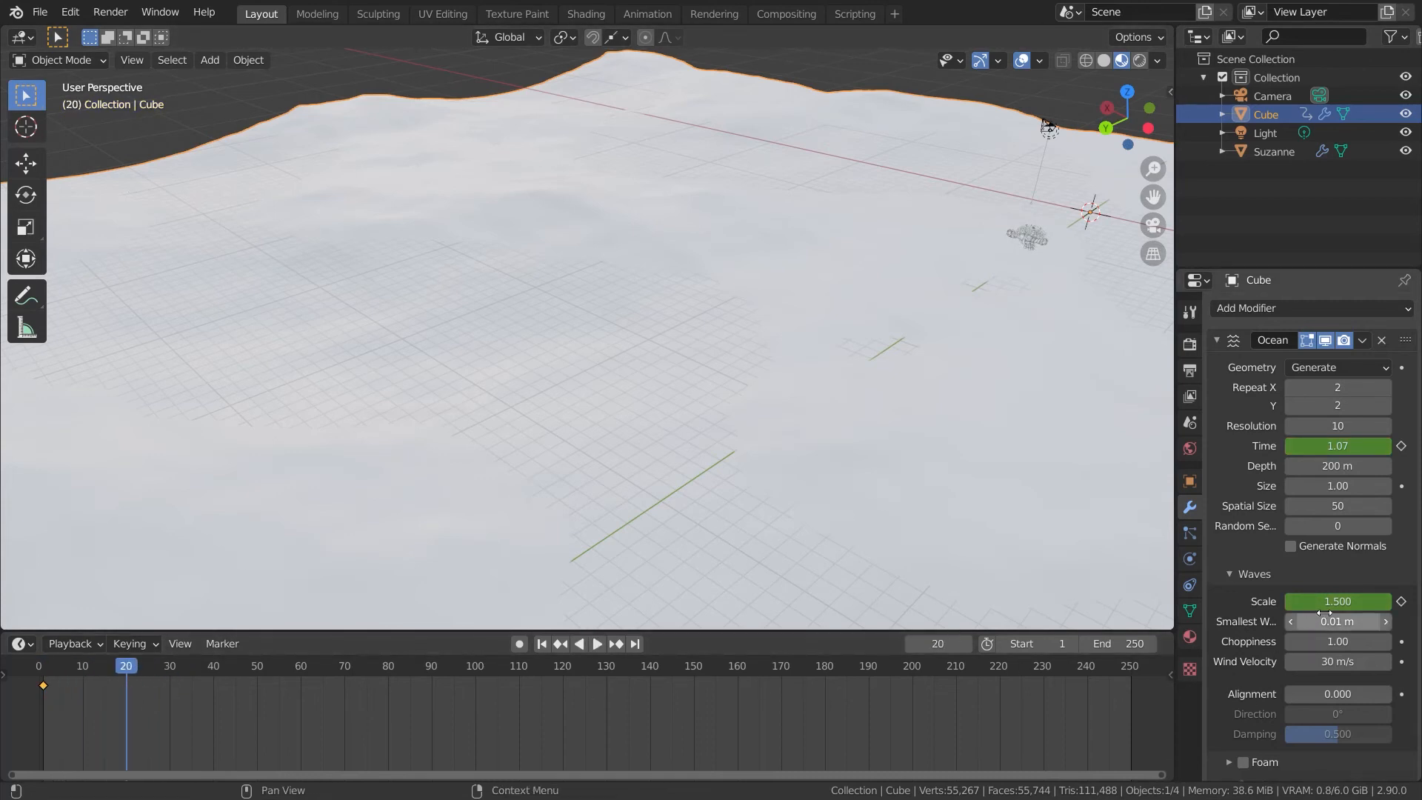
mouse_move(1323, 601)
left_mouse_down()
mouse_move(1389, 600)
mouse_move(1323, 602)
left_mouse_up()
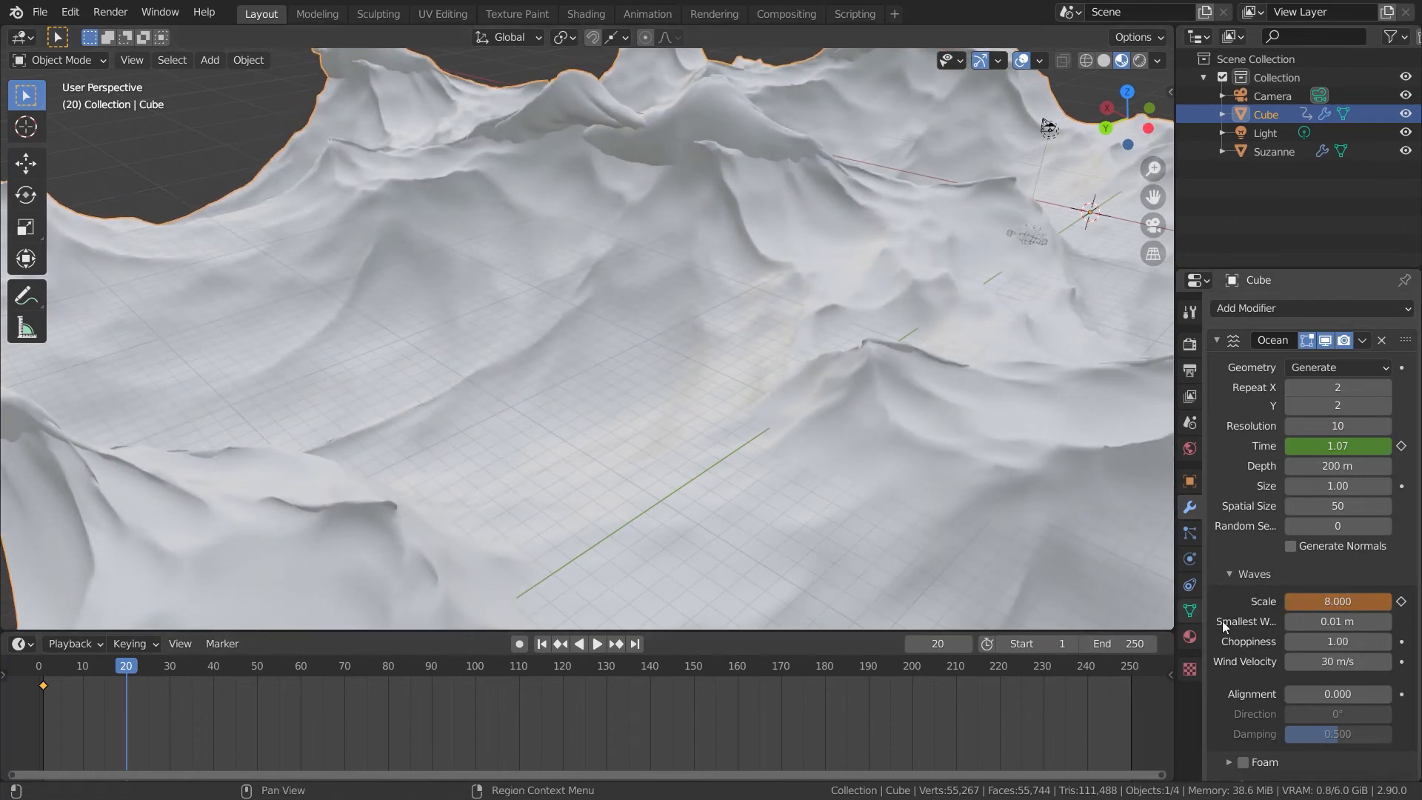
key("i")
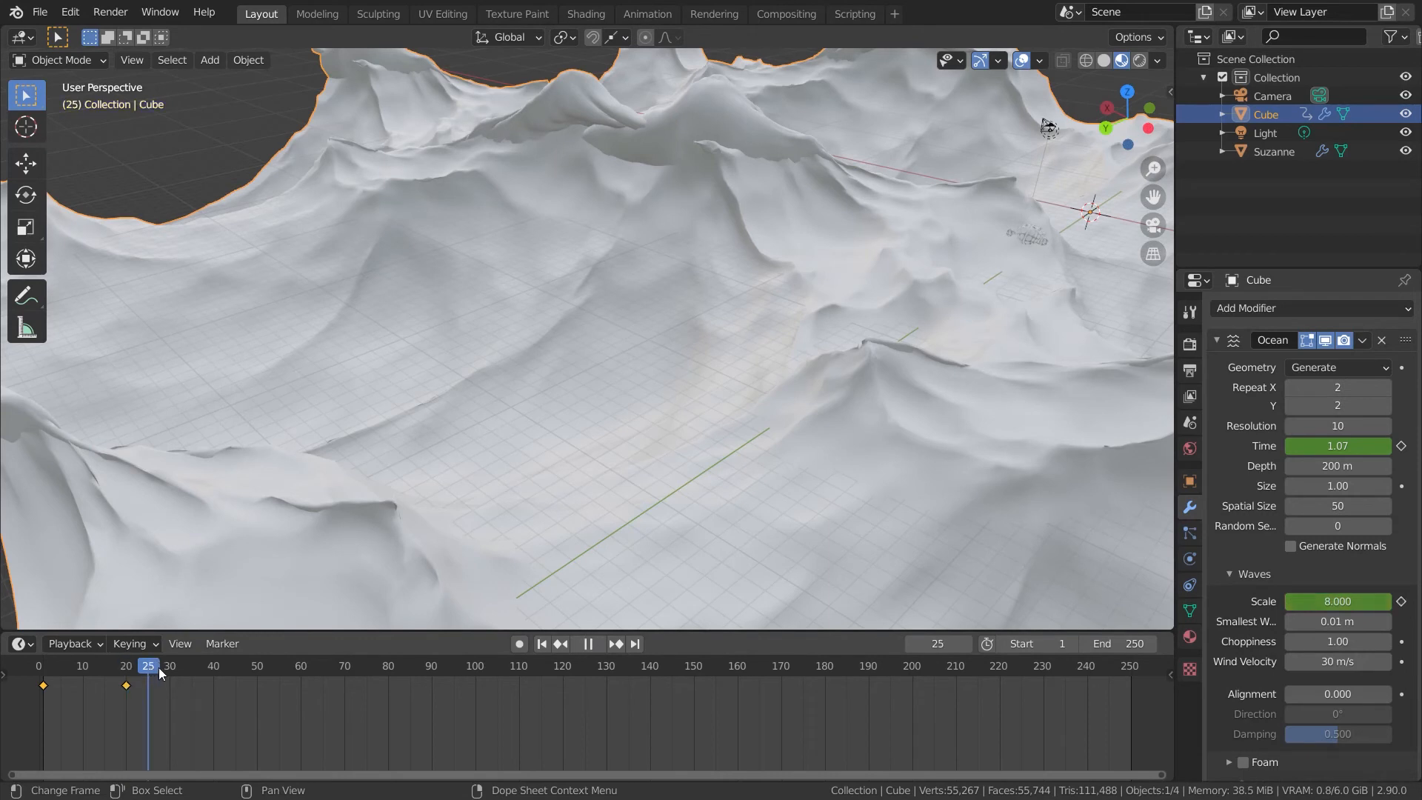
Step: Set the Ocean's Time to 10 at frame 120 and the animation's end frame to 120
key("space")
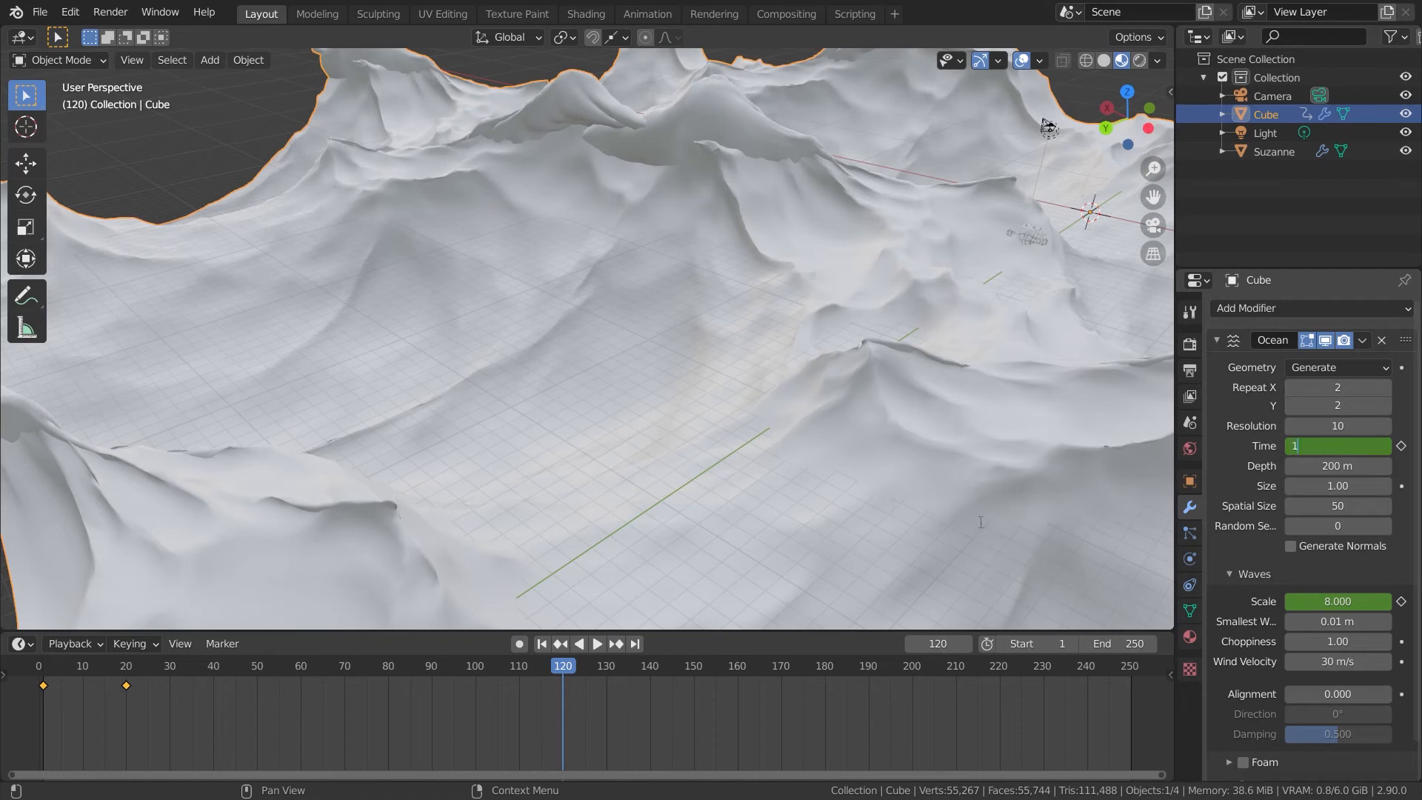
key("Return")
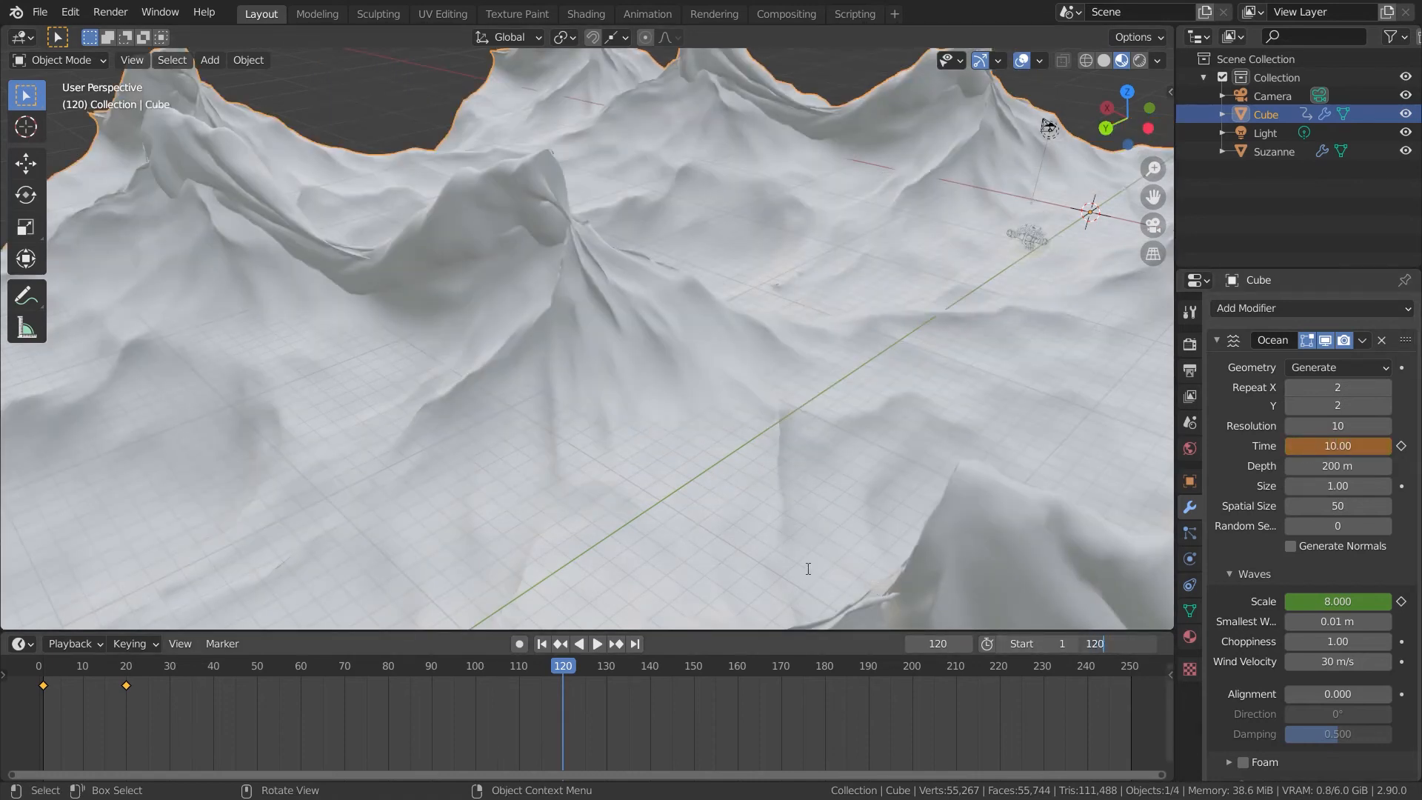
key("Return")
Step: Play the ocean animation, scrub back to frame 1, and replay it while viewing the whole surface
key("space")
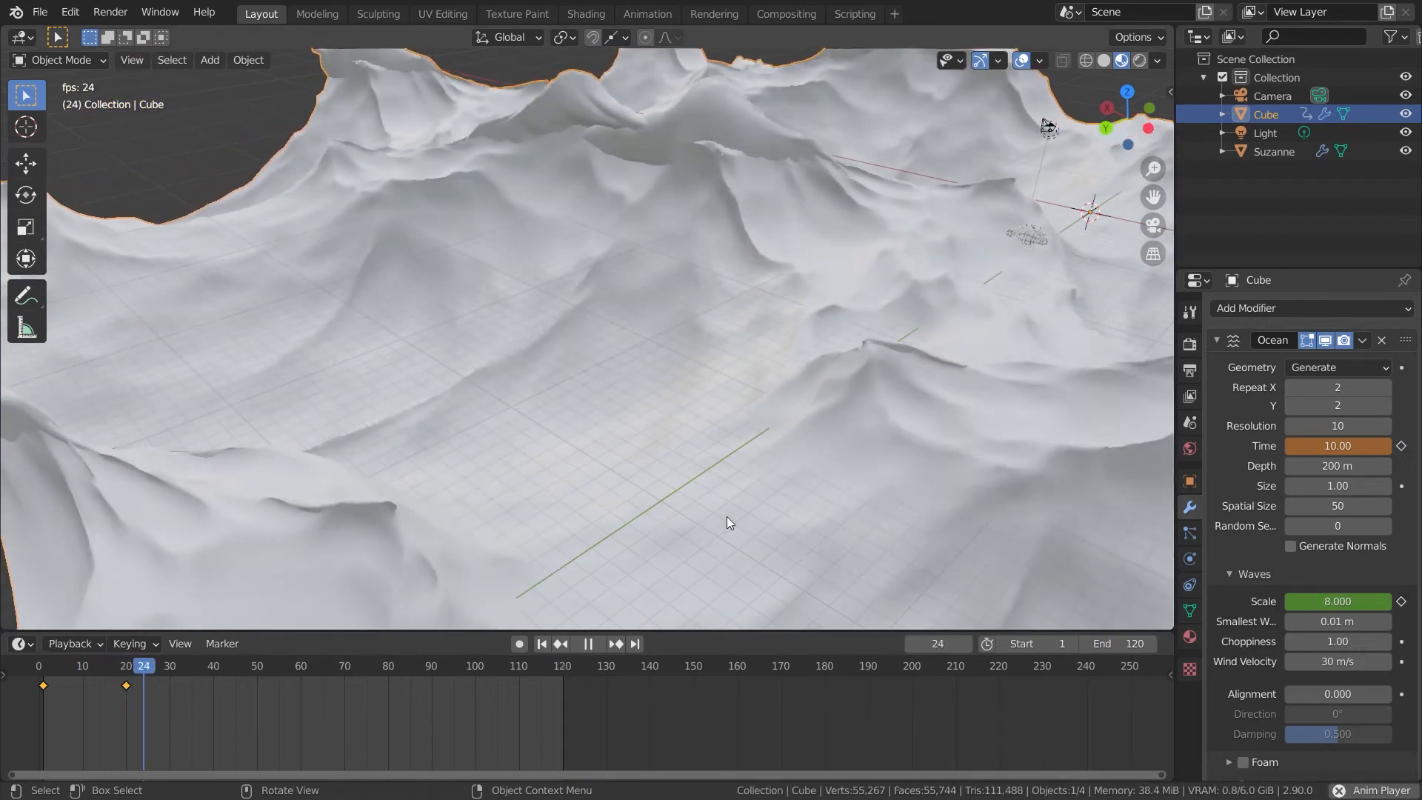
scroll(726, 517, "down", 4)
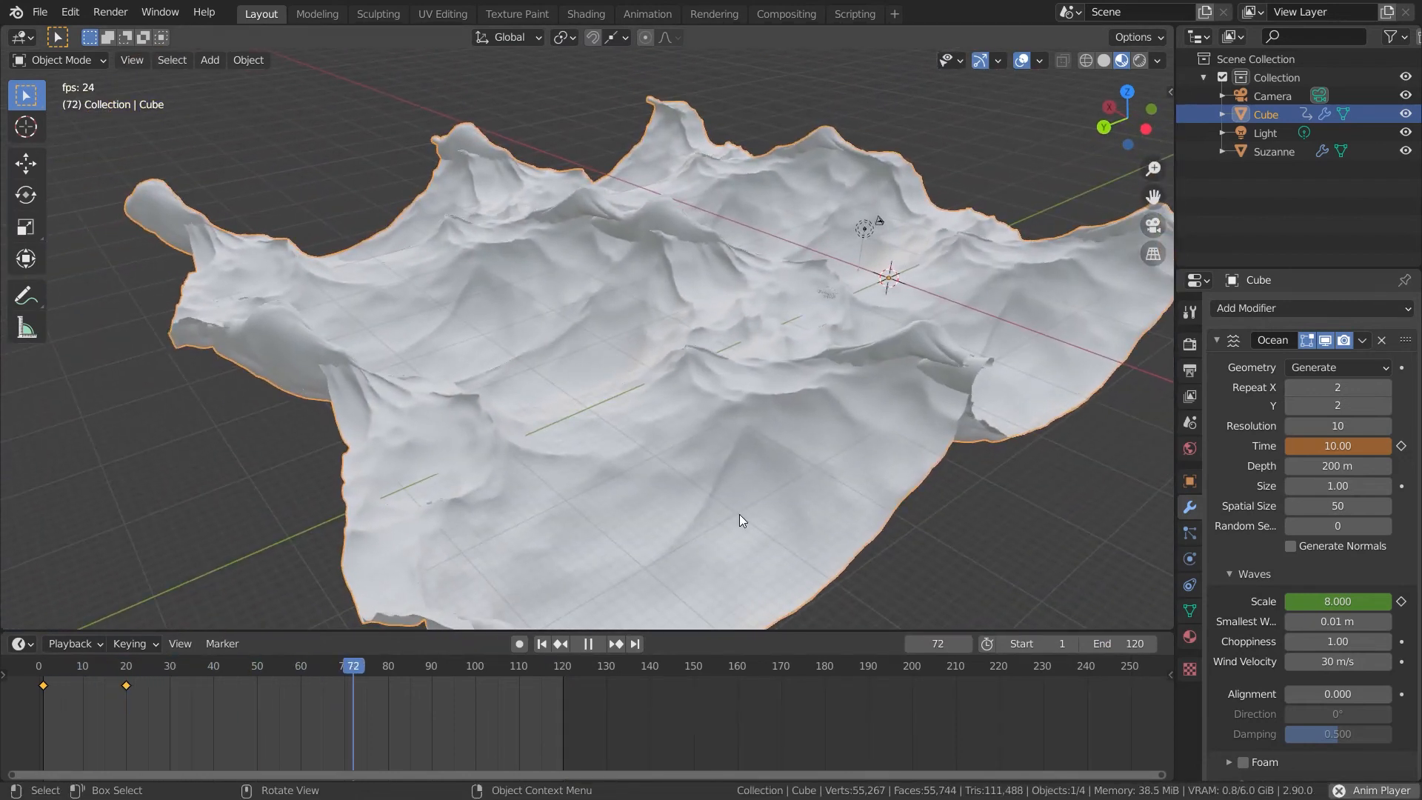
key("space")
left_click_drag(270, 664, 87, 653)
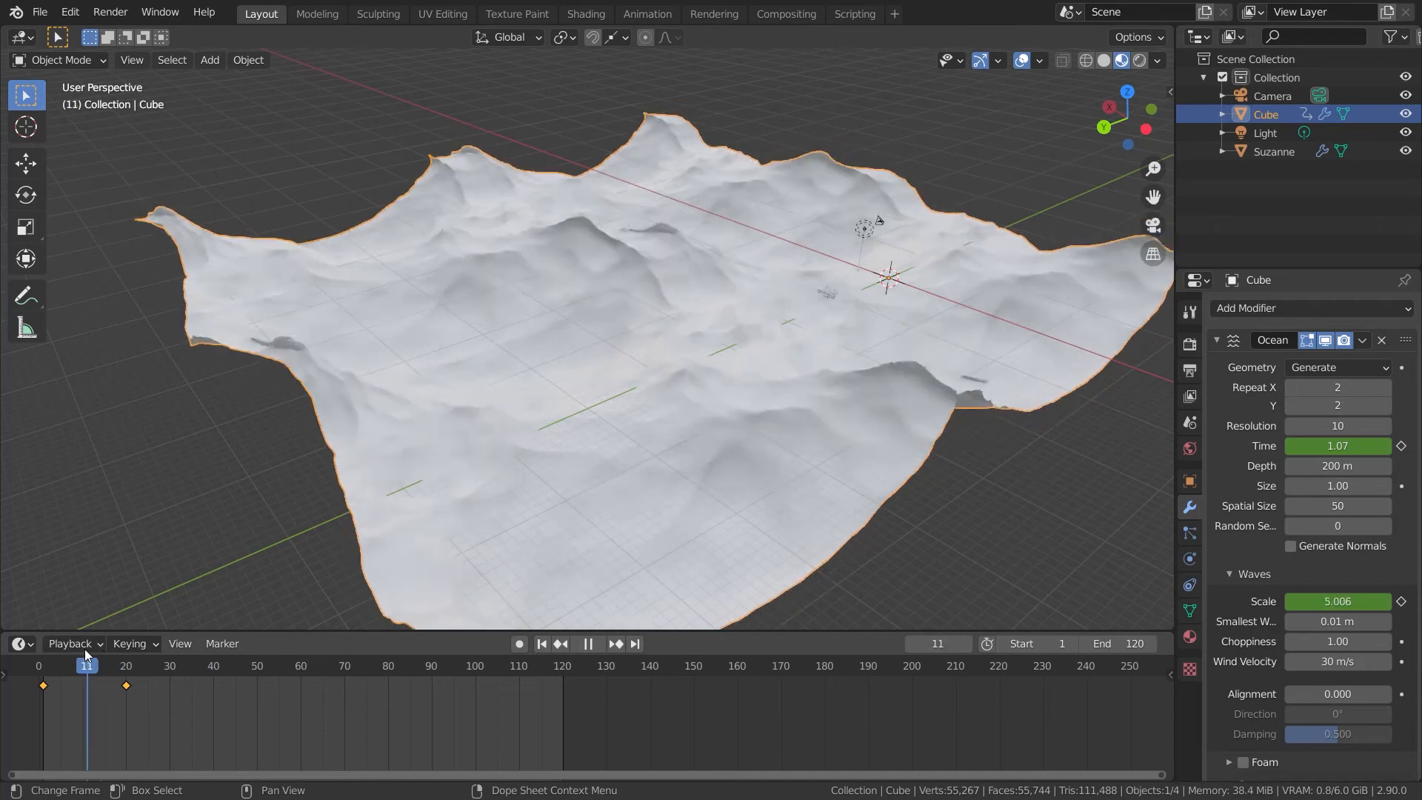
left_click(42, 670)
key("space")
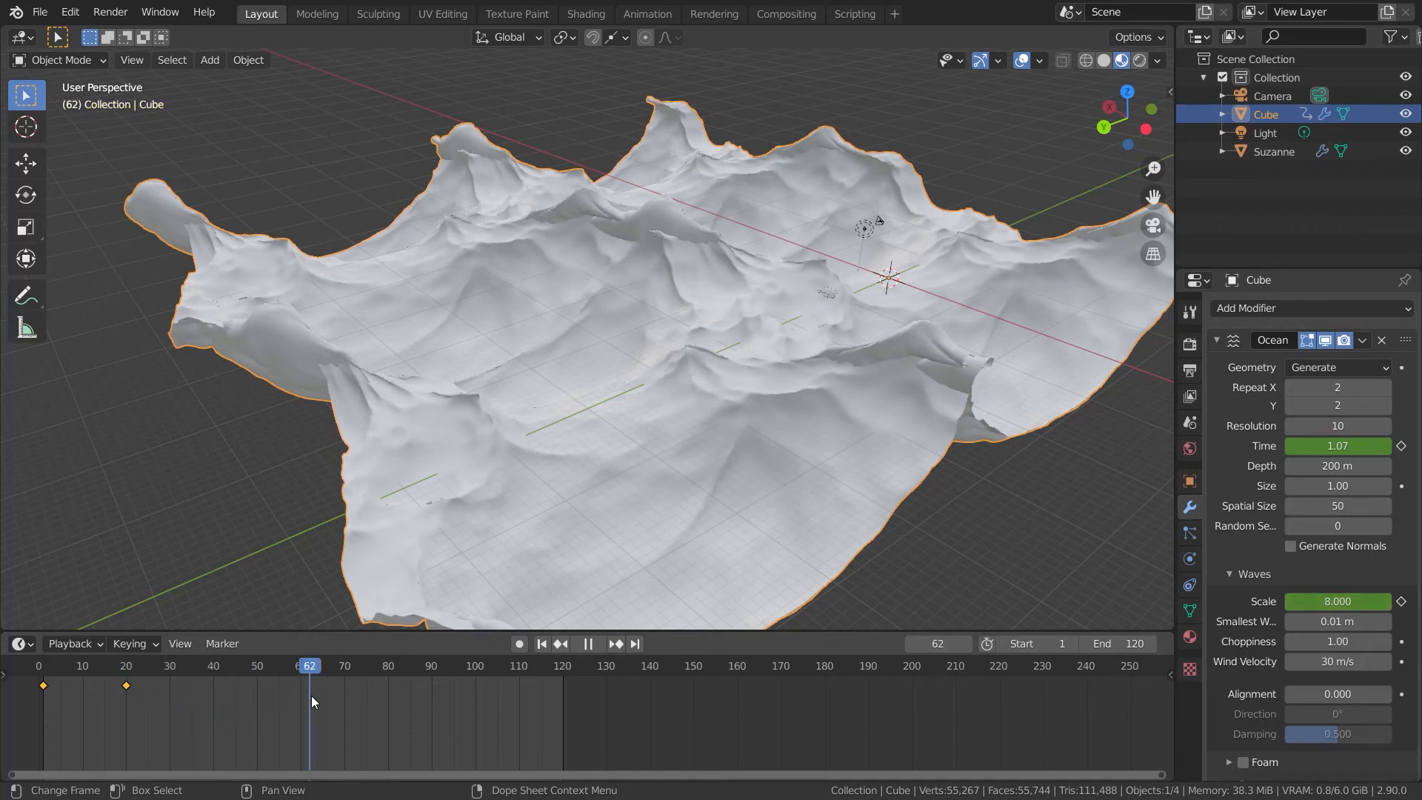
Step: Keyframe the Ocean's Time at 10 on frame 119 and play the animation from another viewing angle
key("space")
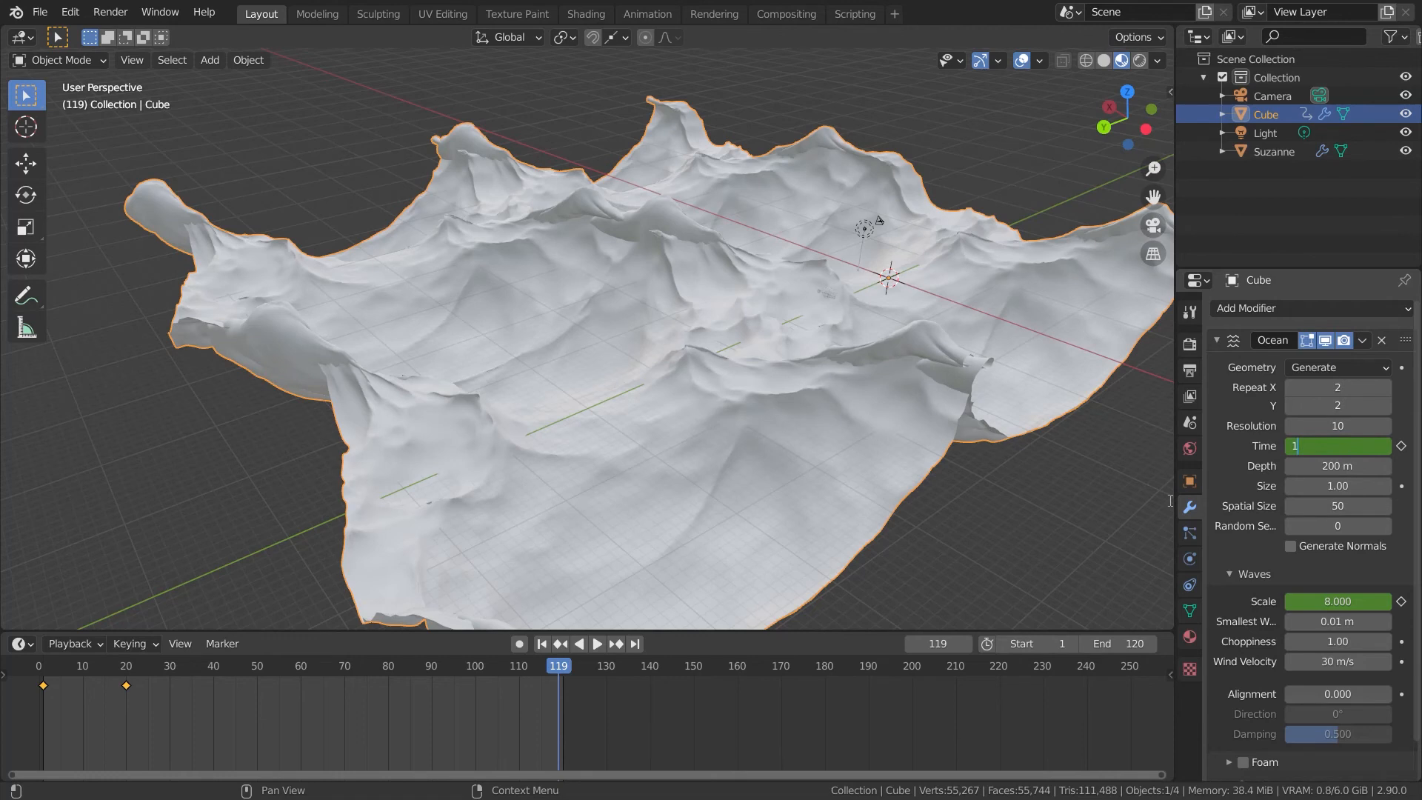
key("Return")
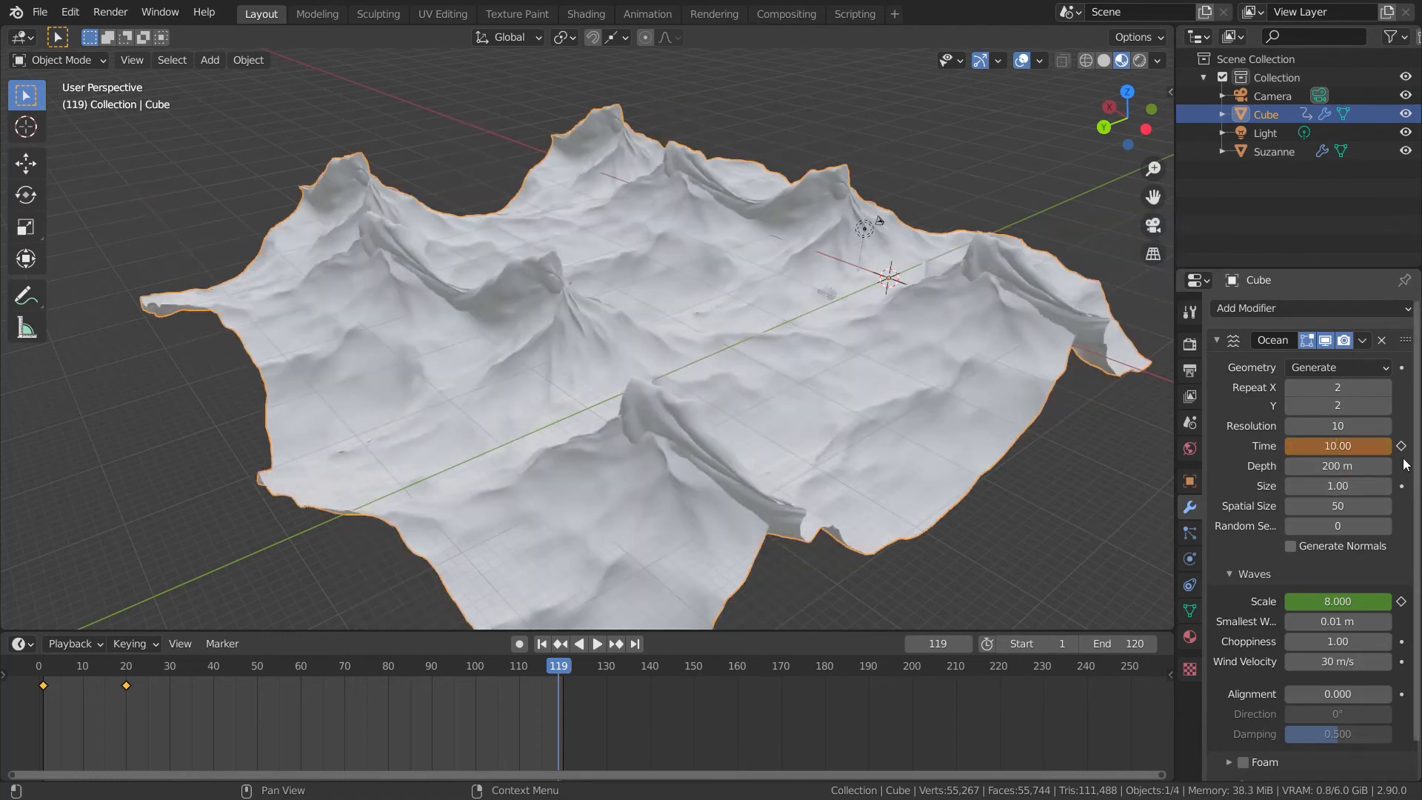
key("space")
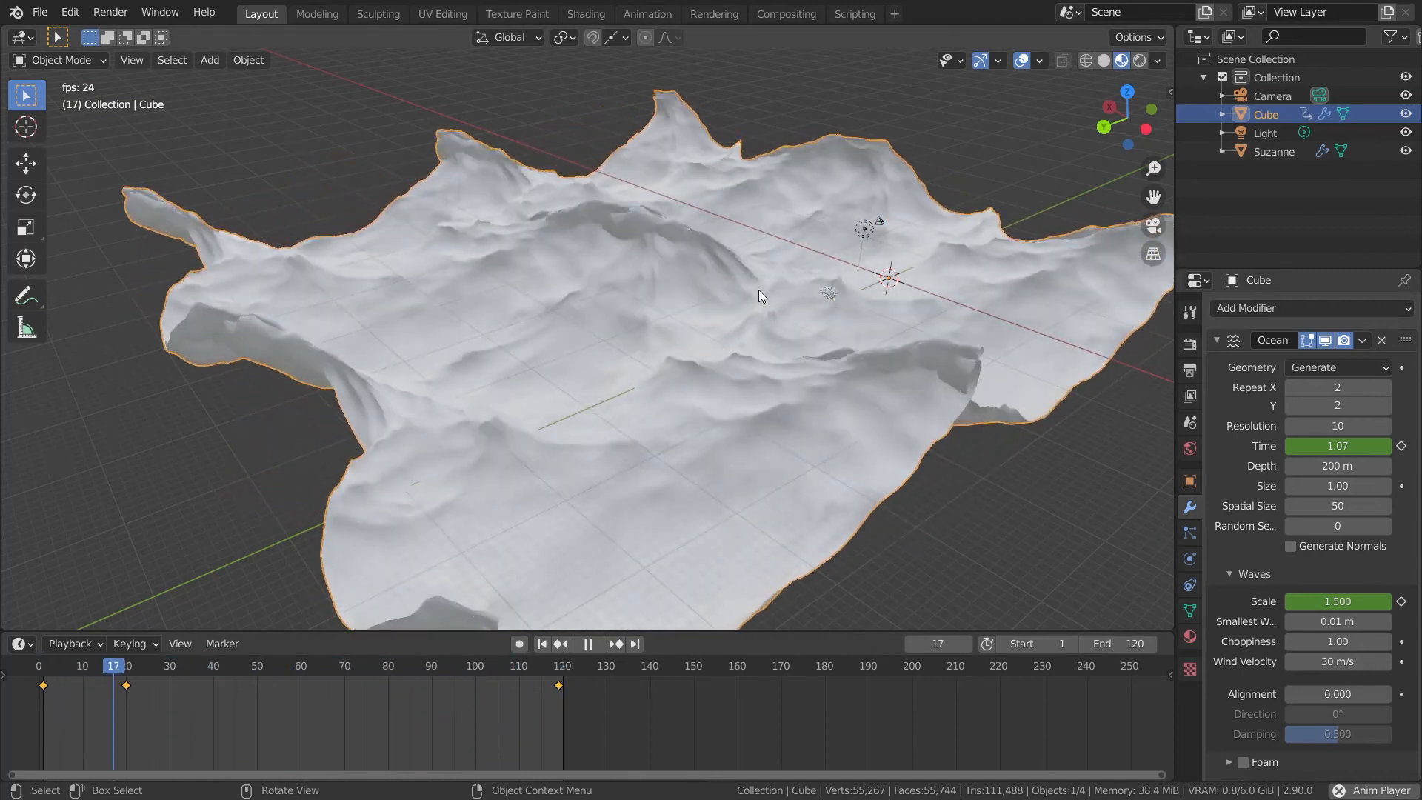
middle_click_drag(921, 405, 612, 485)
key("space")
Step: Return the animation to frame 0 and delete the ocean object
left_click_drag(324, 670, 29, 629)
key("x")
left_click(637, 402)
middle_click_drag(785, 449, 887, 349)
Step: Switch the scene's render engine from Cycles to Eevee
left_click(1189, 312)
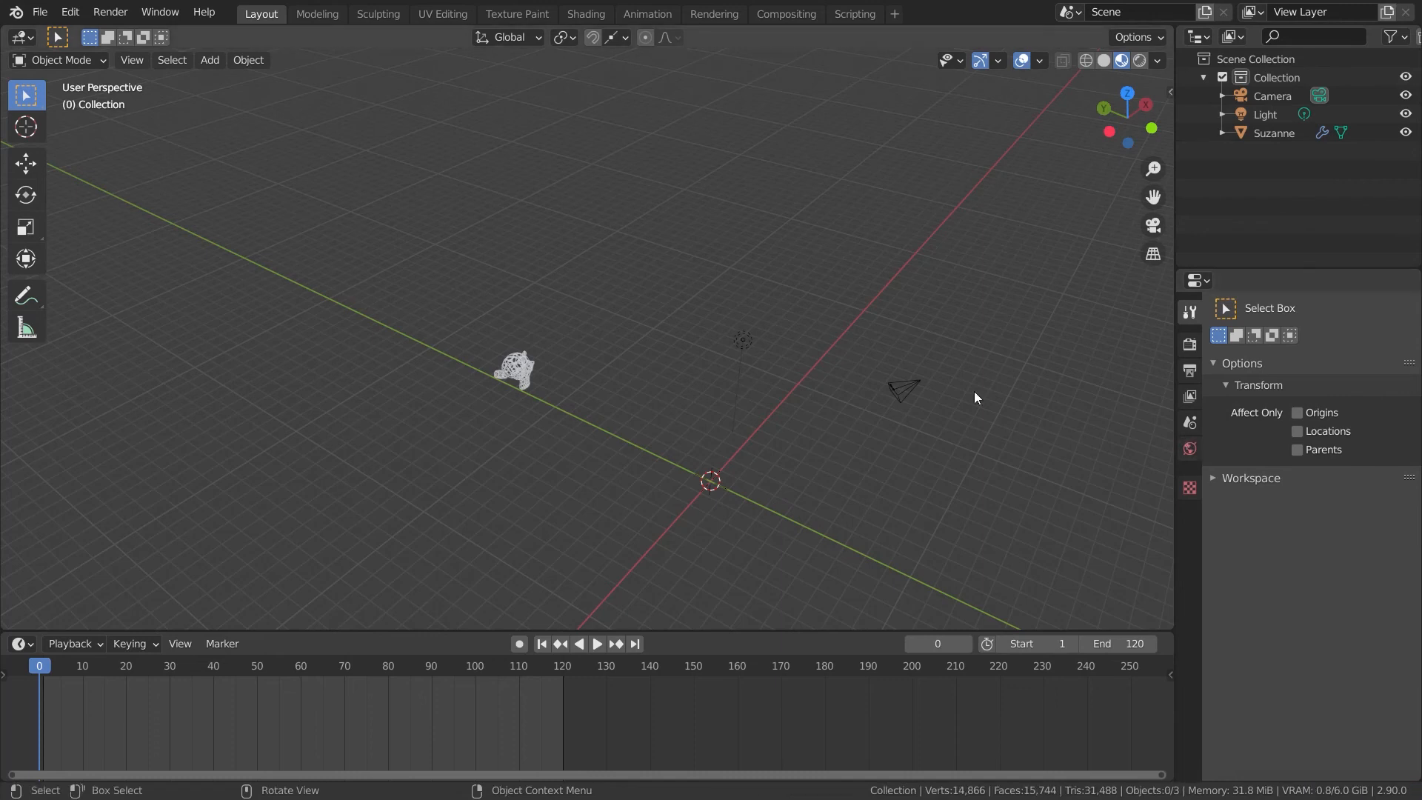
left_click(1189, 345)
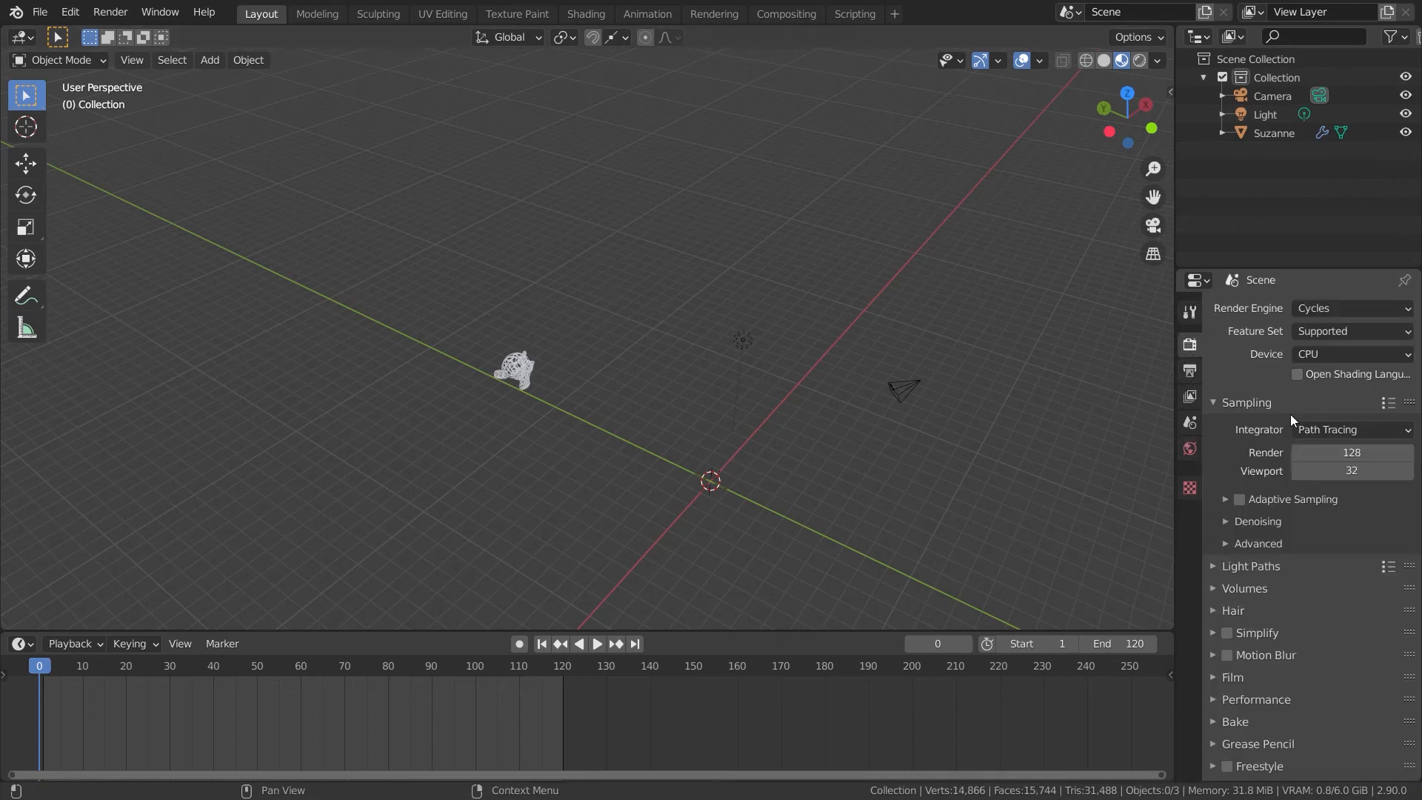
left_click(1327, 311)
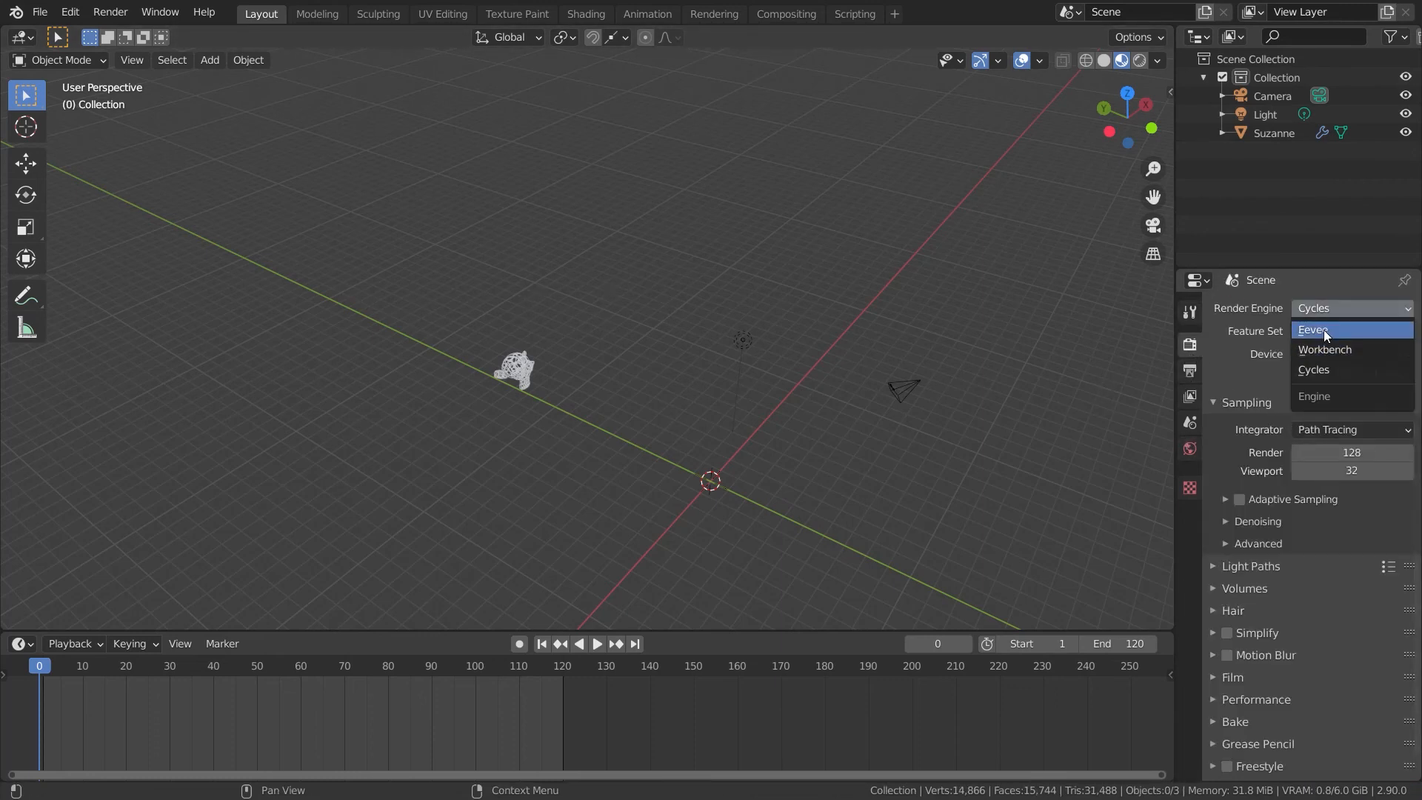
left_click(1323, 331)
Step: Delete the Suzanne mesh from the scene
middle_click_drag(791, 379, 834, 388)
middle_click_drag(738, 425, 921, 292)
mouse_move(920, 292)
left_mouse_down()
mouse_move(745, 373)
mouse_move(909, 282)
left_mouse_up()
left_click(599, 440)
key("x")
left_click(622, 447)
Step: Add a 2 m cube mesh at the world origin
middle_click_drag(622, 447, 545, 382)
key("shift+a")
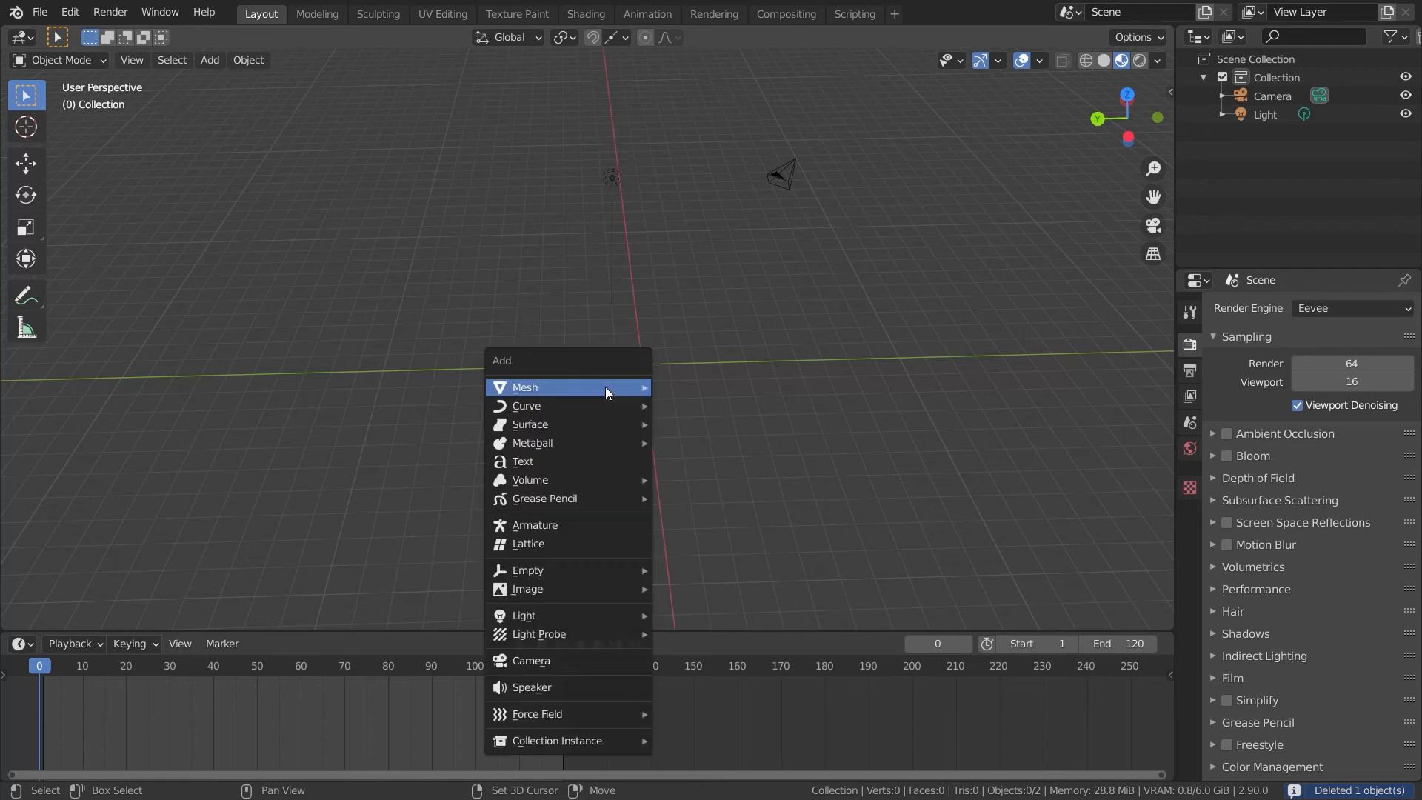
mouse_move(606, 387)
left_click(678, 404)
middle_click_drag(674, 444, 678, 416)
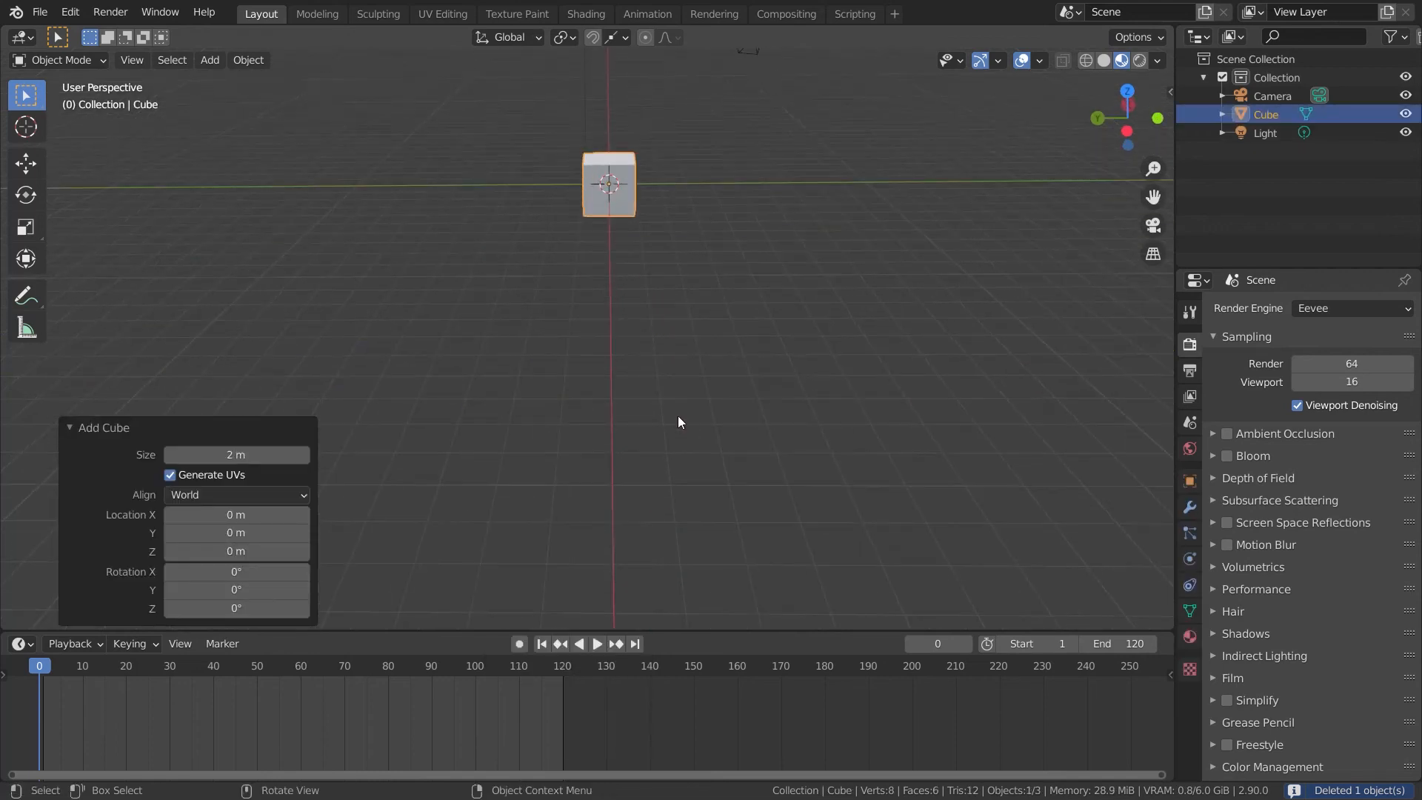
Step: Move the cube along the Y axis away from the origin and keyframe its location on frame 0
key("g")
key("y")
left_click(393, 417)
middle_click_drag(392, 418, 466, 346)
key("i")
left_click(467, 347)
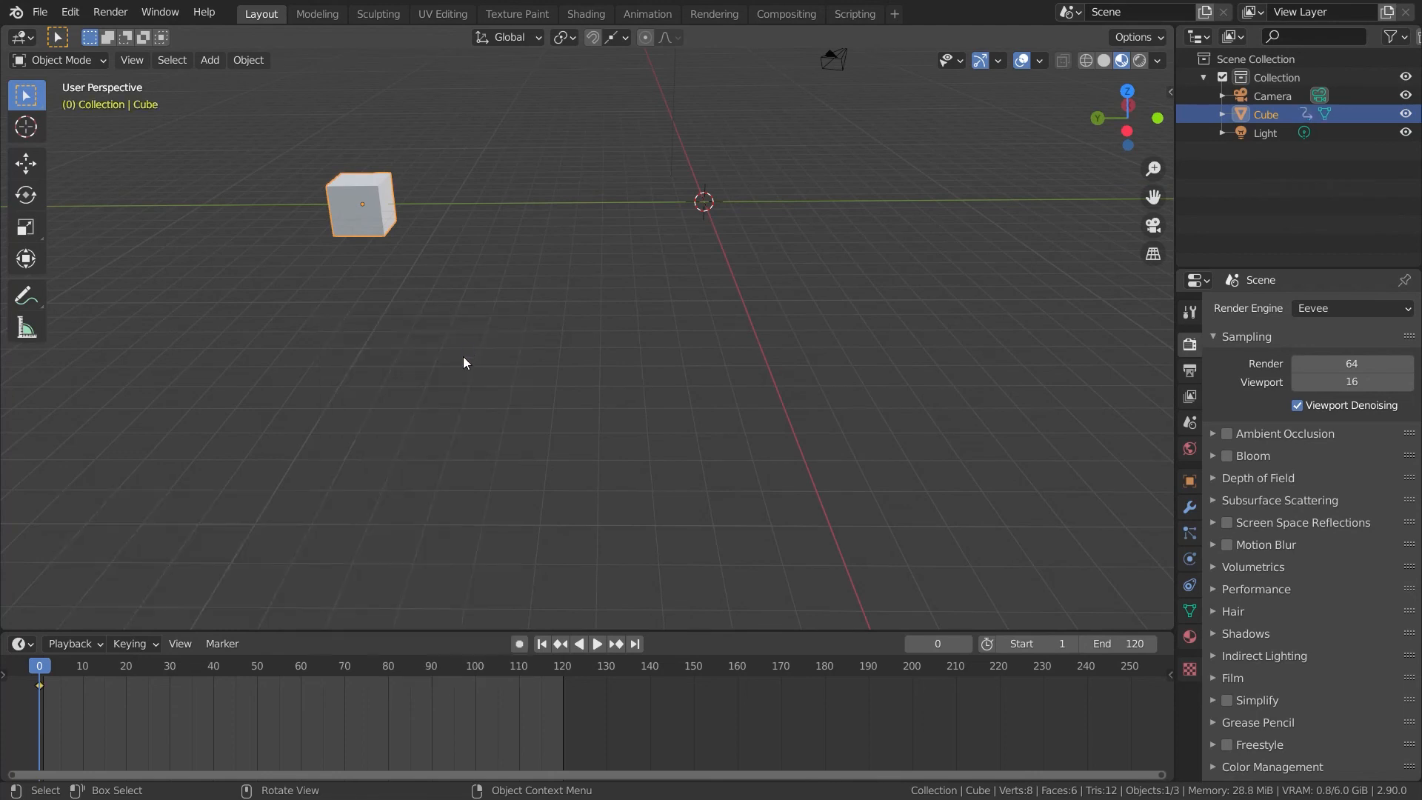
Step: On frame 65, move the cube about -20.3 m along the Y axis and keyframe its location
left_click_drag(59, 682, 326, 682)
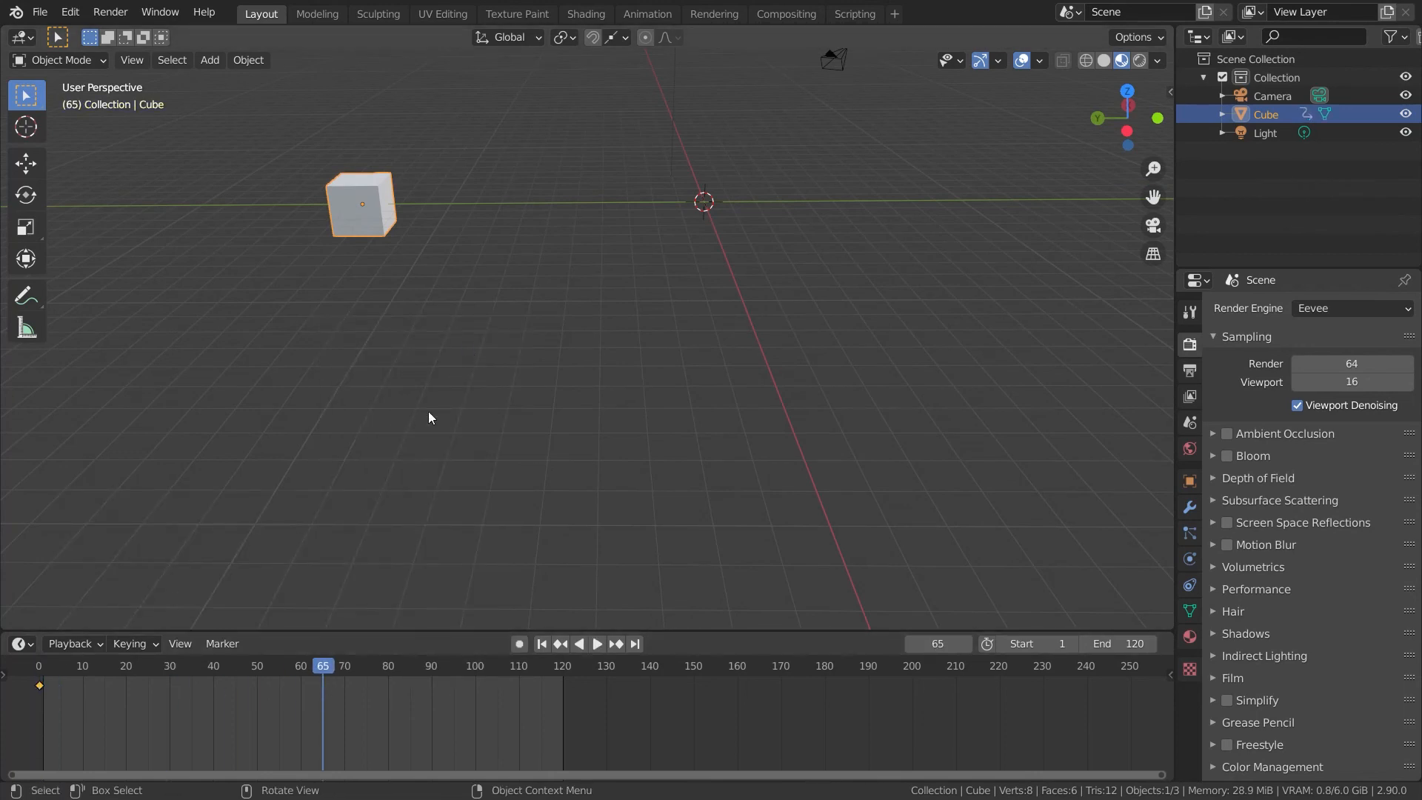
key("g")
key("y")
left_click(1005, 370)
key("i")
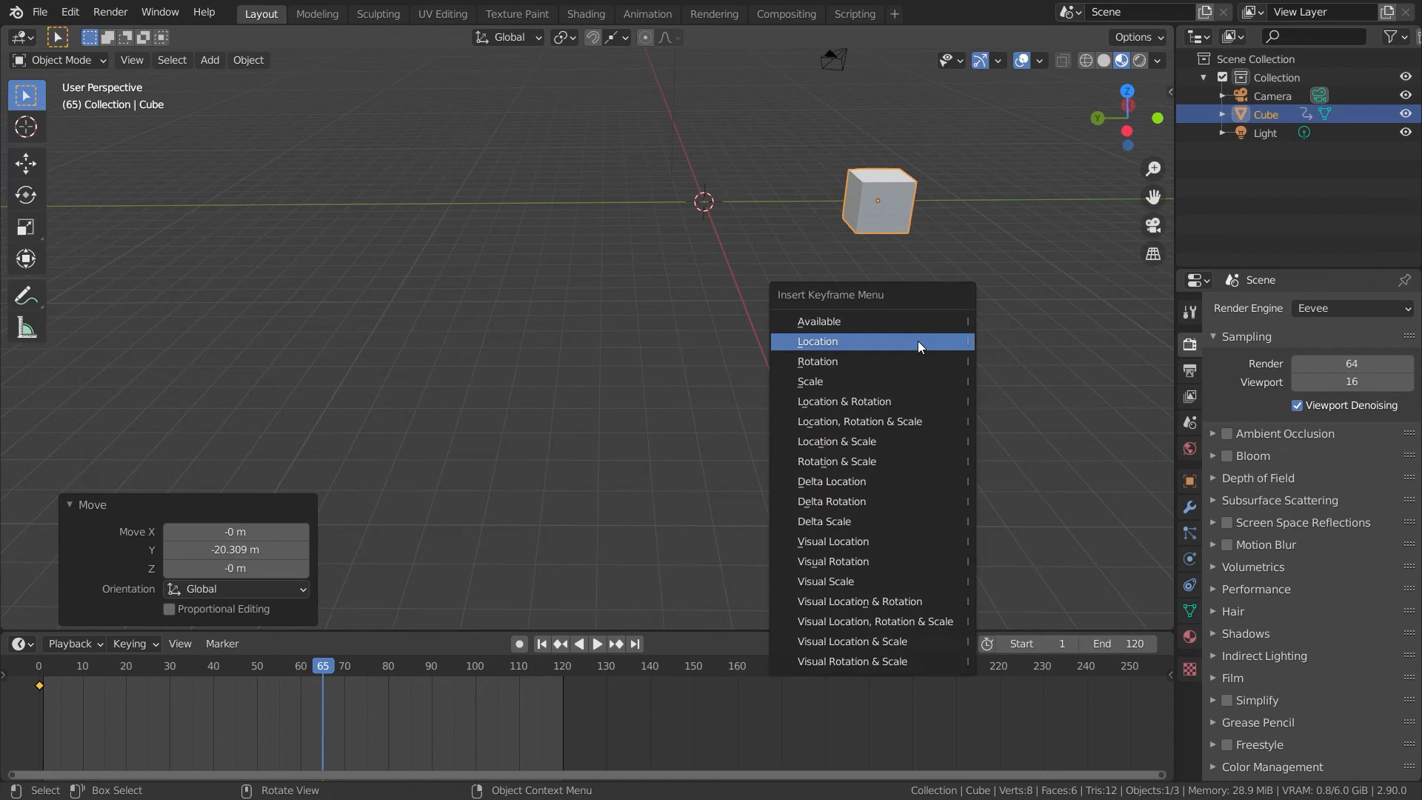
left_click(918, 340)
Step: Frame the cube from the right side and align the scene camera to that view
key("KP_5")
key("KP_3")
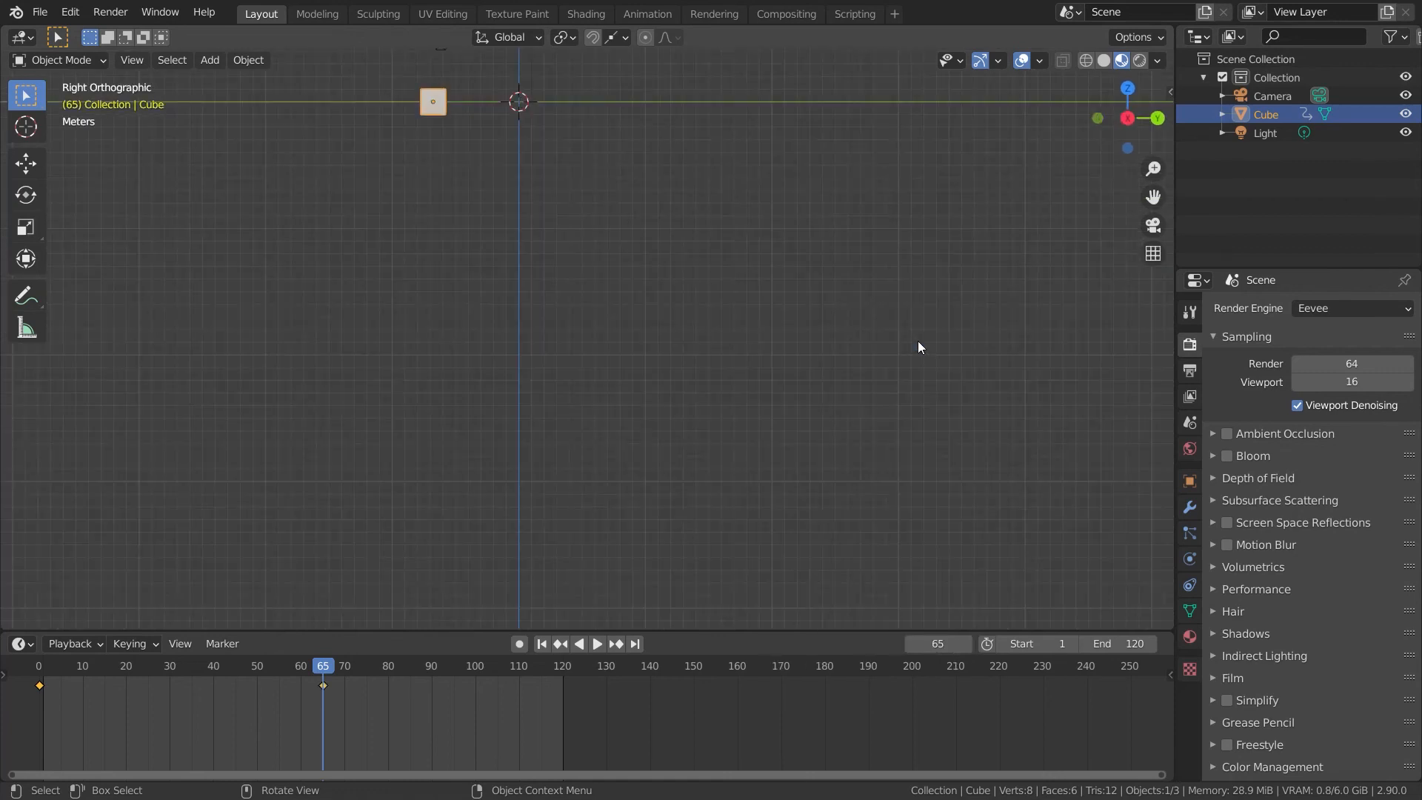
middle_click_drag(819, 299, 927, 441, "shift")
scroll(787, 480, "up", 5)
middle_click_drag(787, 480, 691, 206, "shift")
key("KP_0")
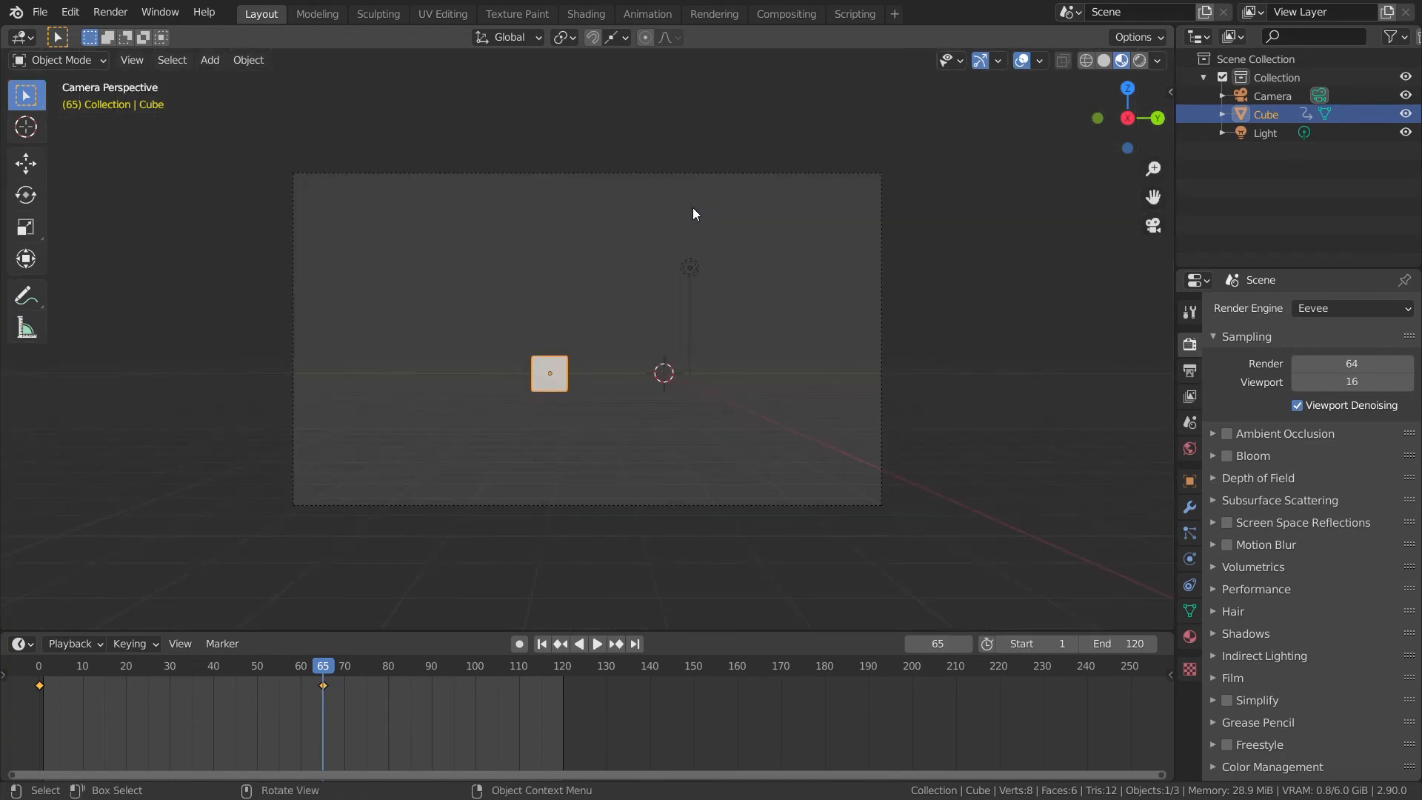
key("Home")
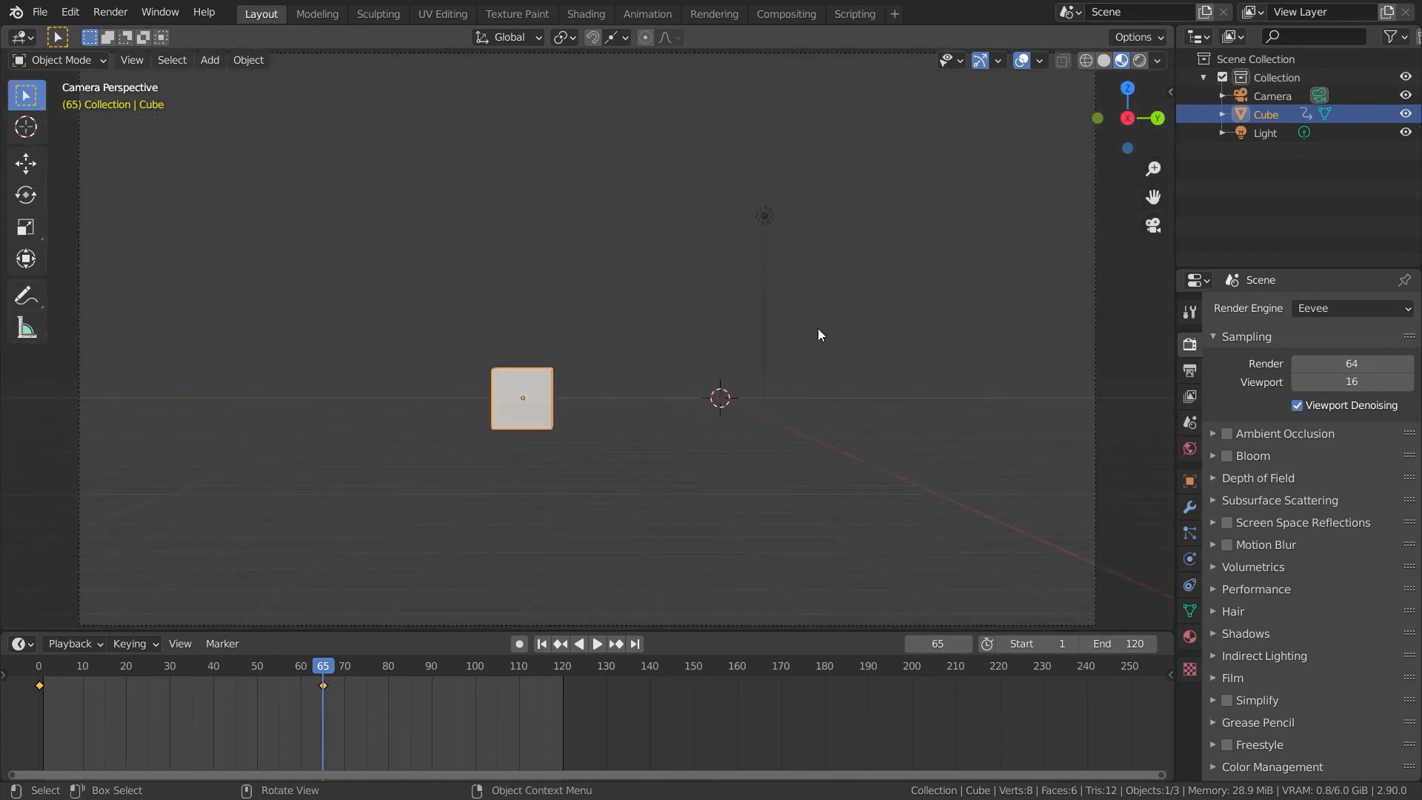
scroll(824, 335, "down", 1)
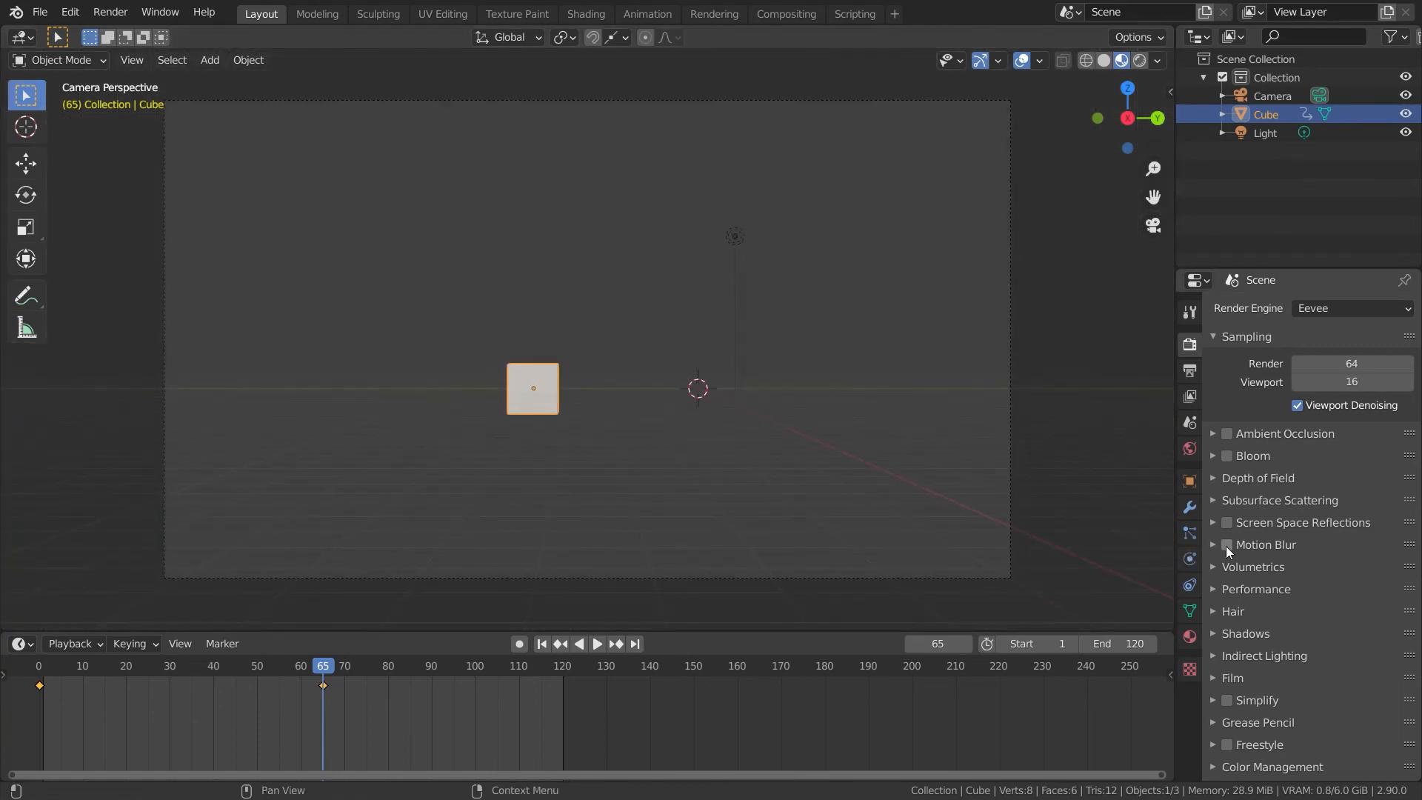
Step: Enable Motion Blur and render frame 34, closing the render result after viewing it
left_click_drag(330, 665, 187, 664)
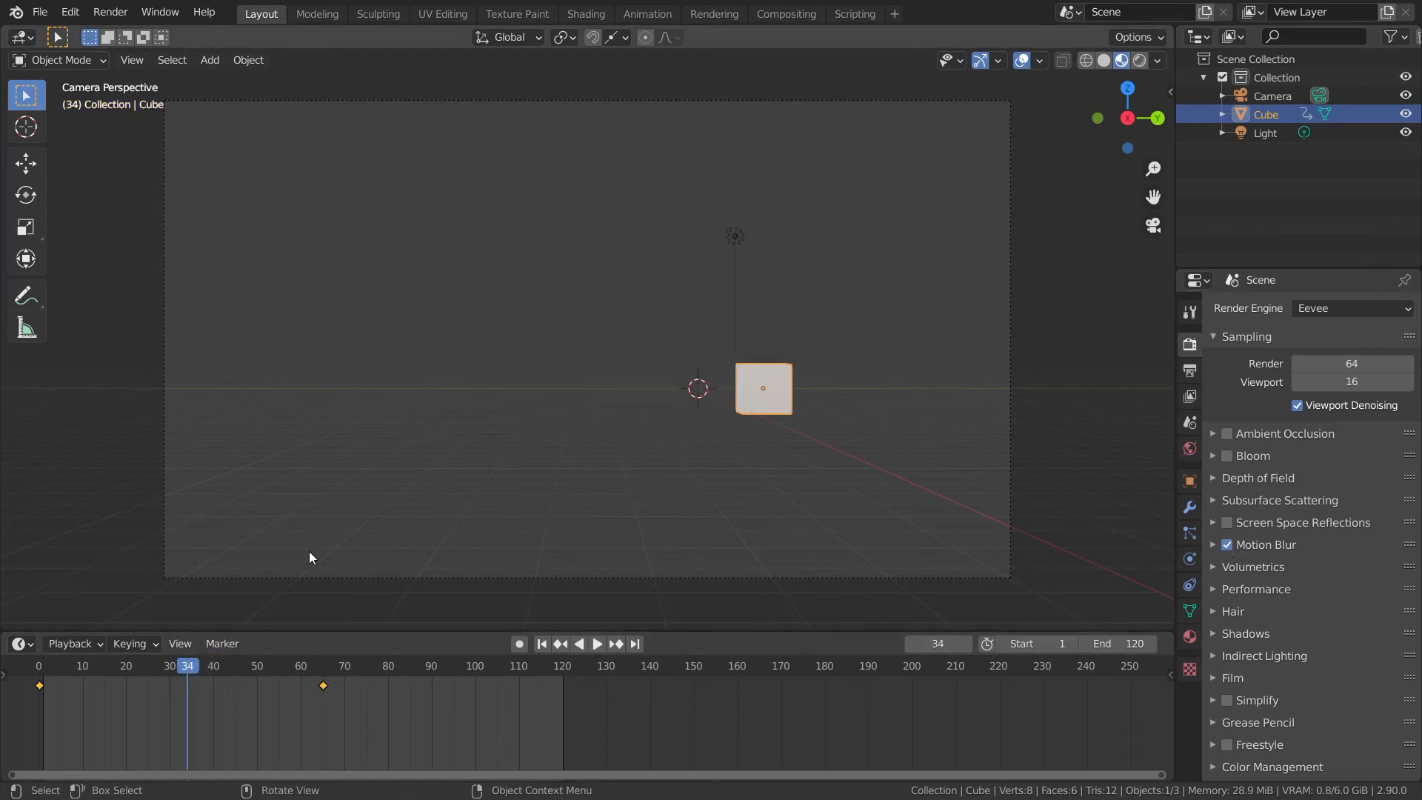
key("F12")
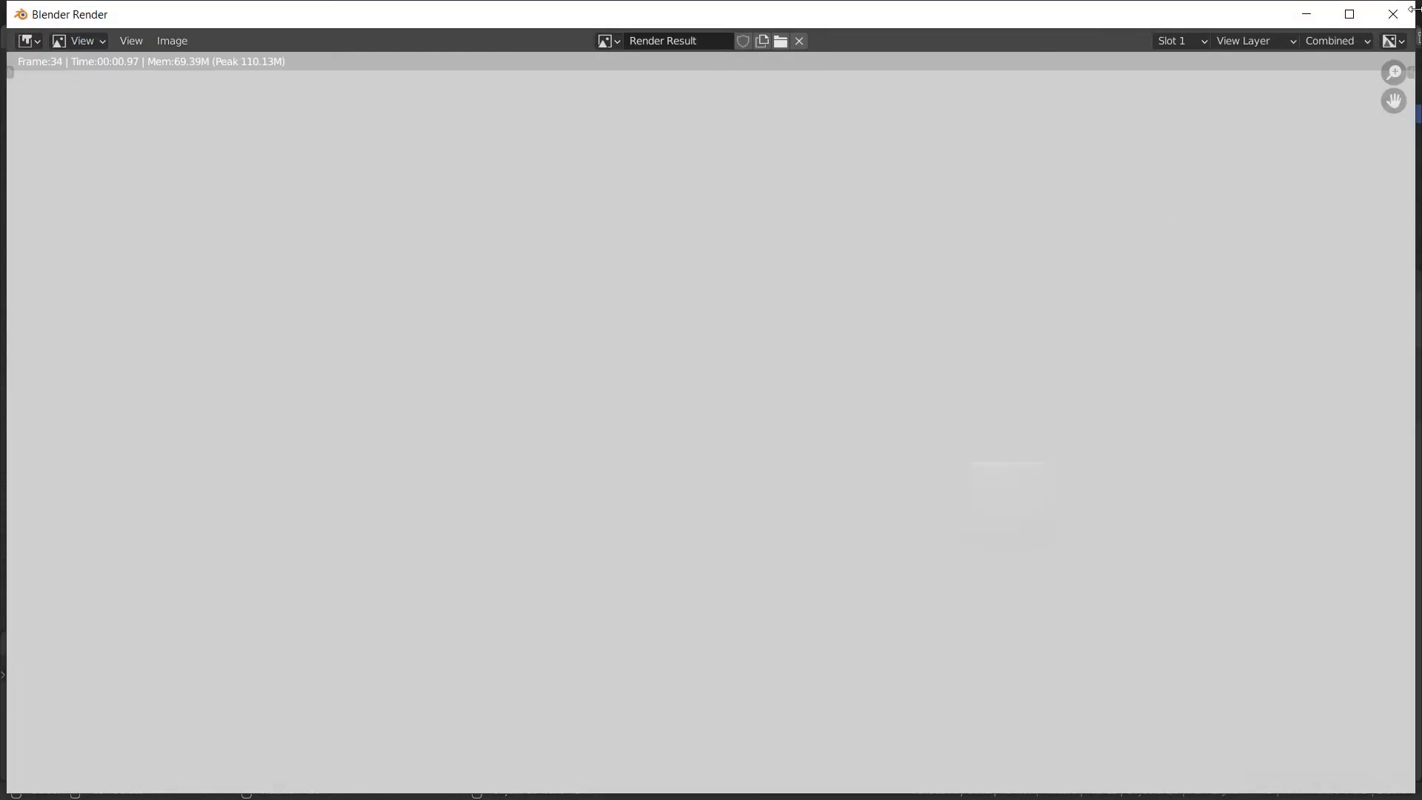
key("Escape")
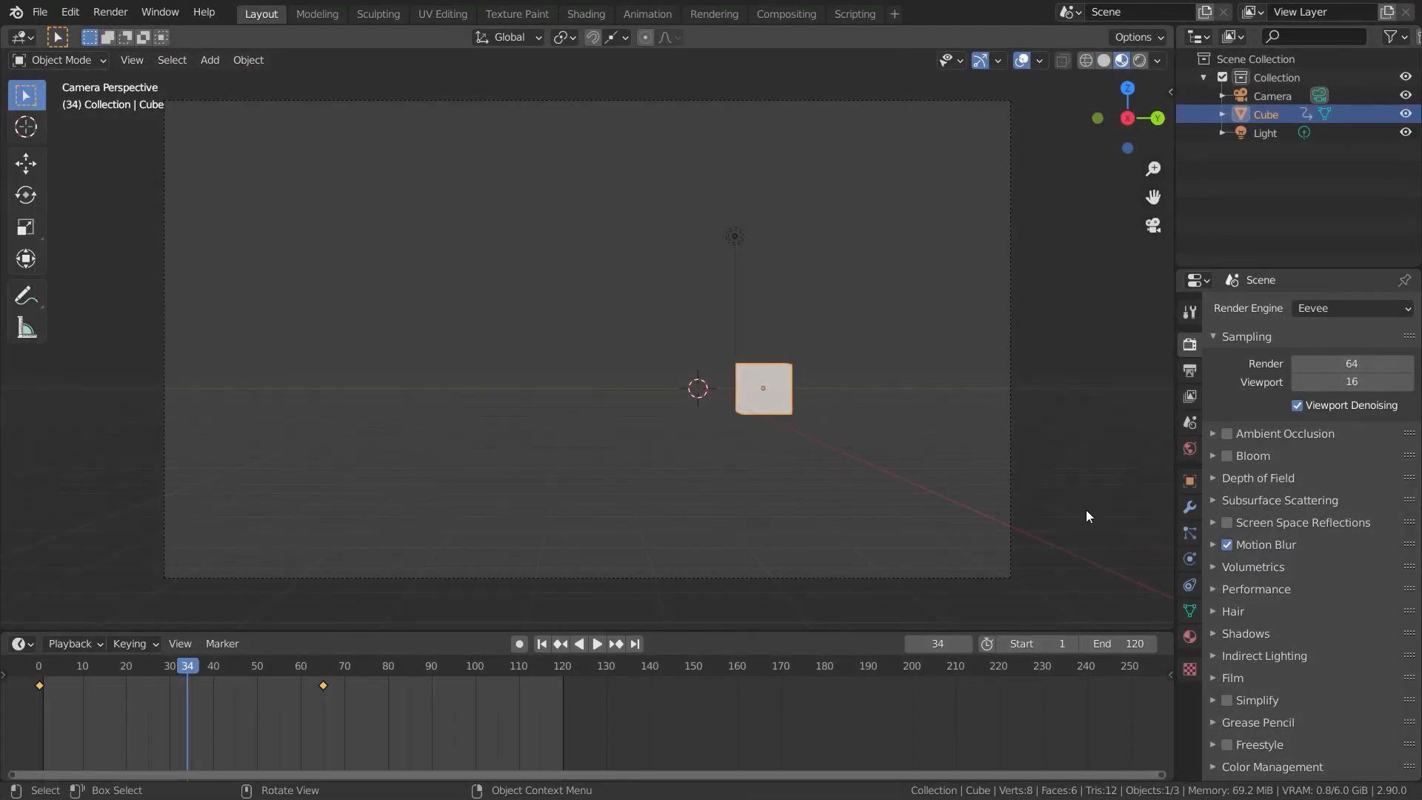
Step: Delete the Sky Texture node from the world shader and render frame 34 again to check the cube's motion blur
left_click(585, 14)
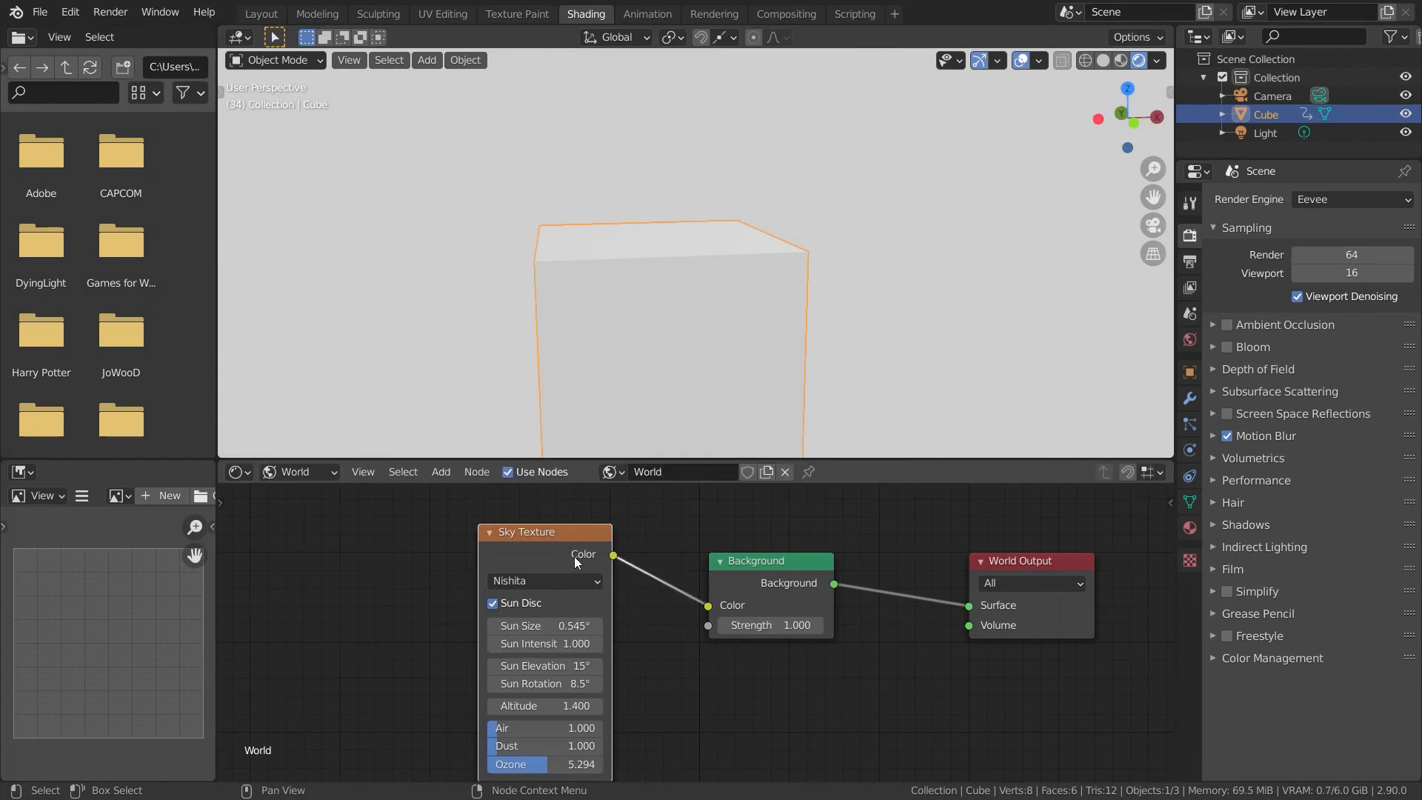
key("x")
left_click(262, 15)
key("F12")
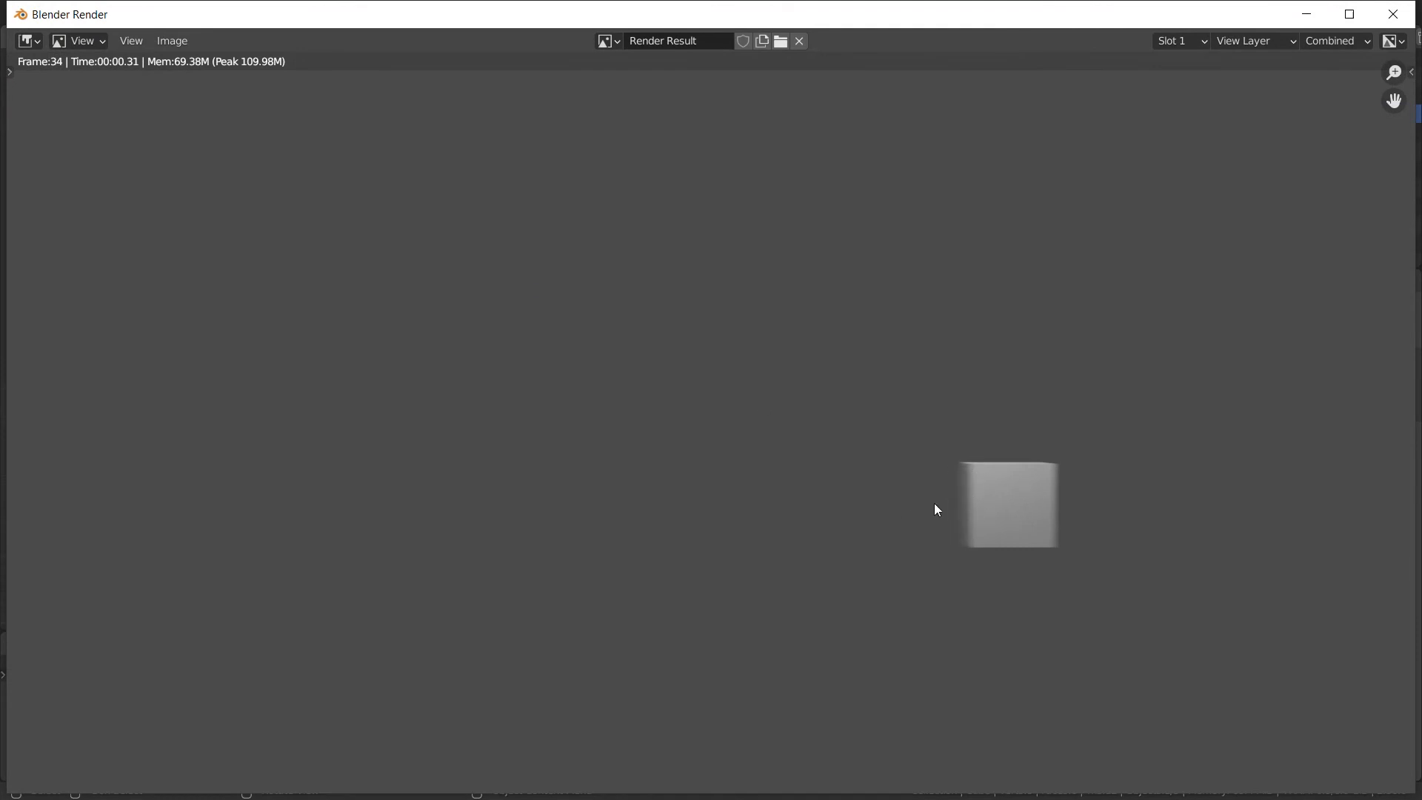
left_click(1392, 14)
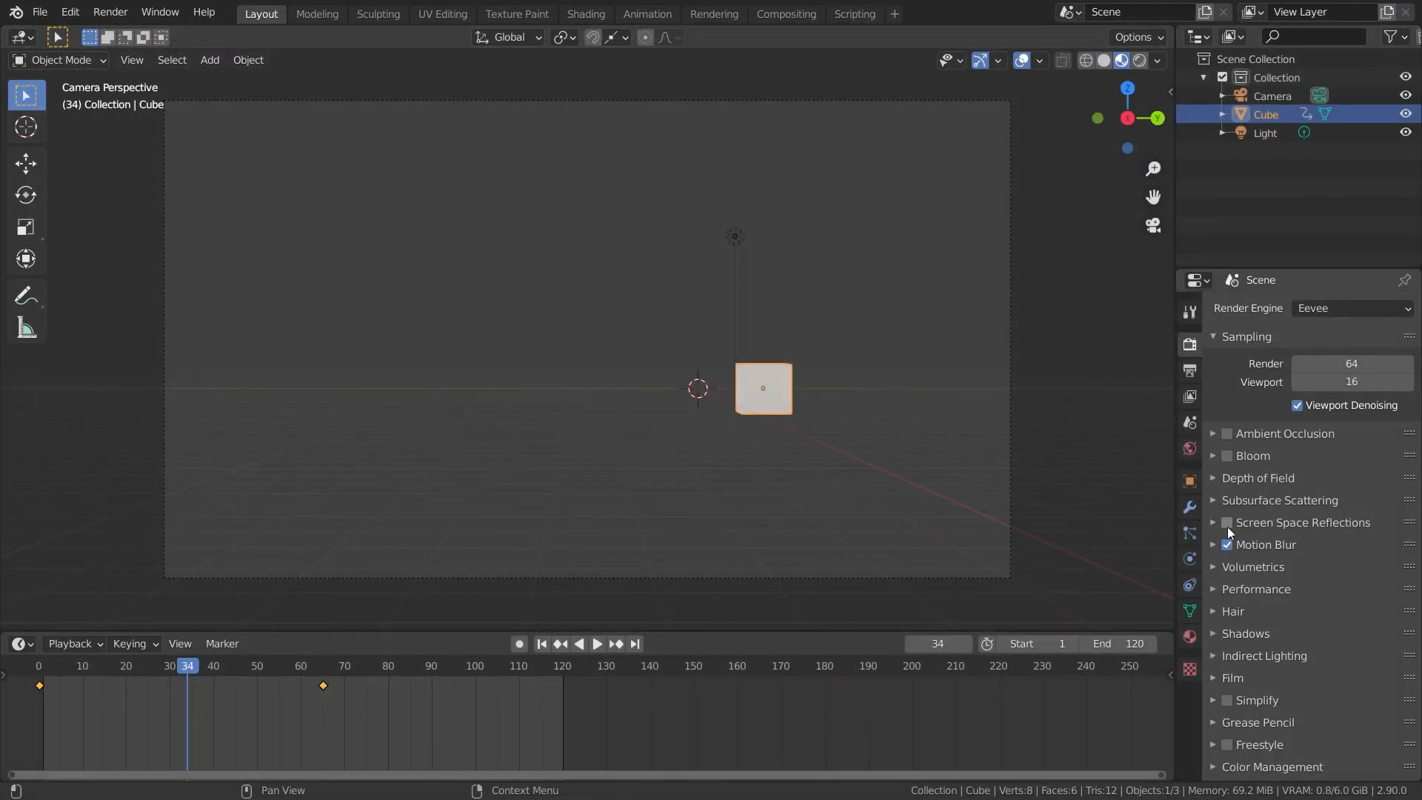
middle_click_drag(444, 222, 1053, 371)
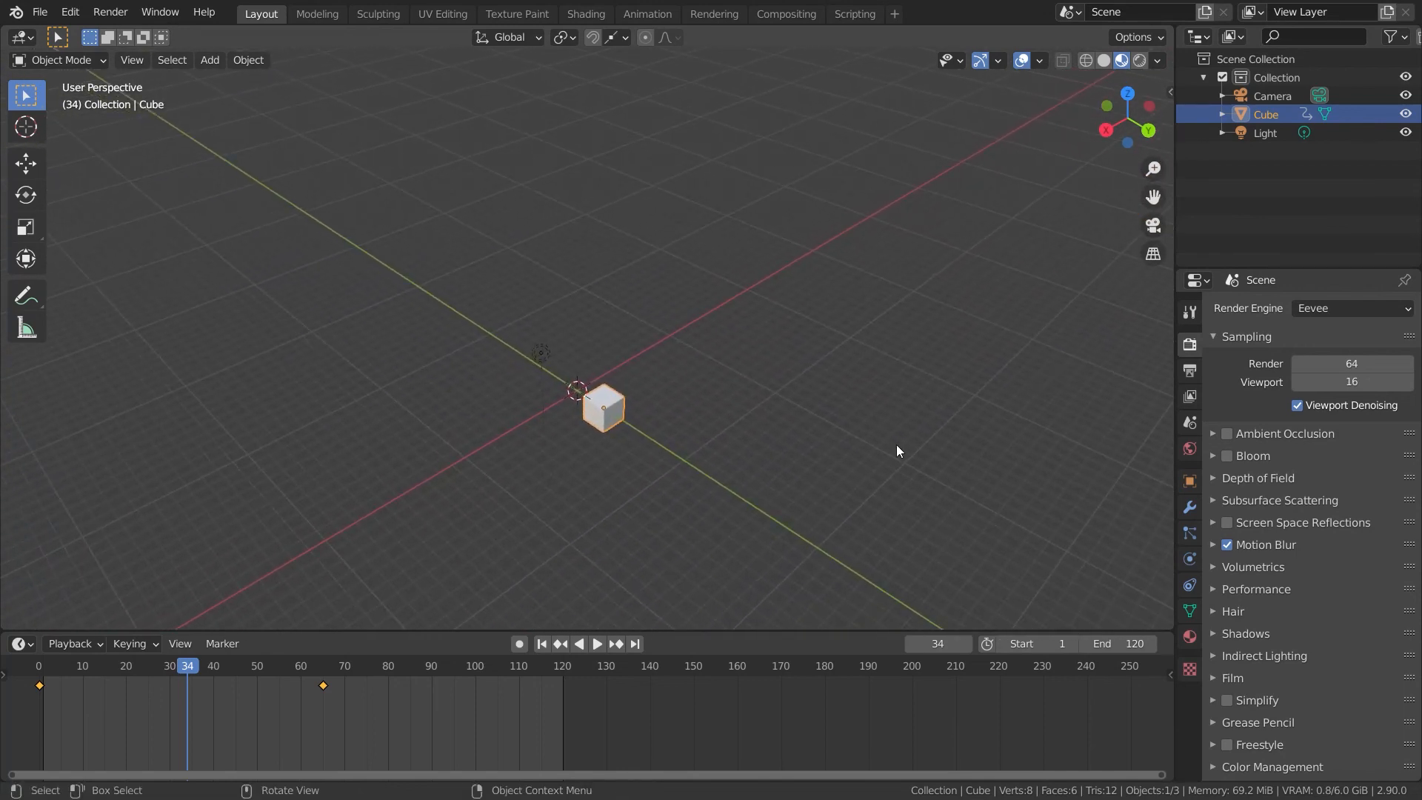
middle_click_drag(896, 445, 988, 415)
middle_click_drag(807, 454, 919, 401)
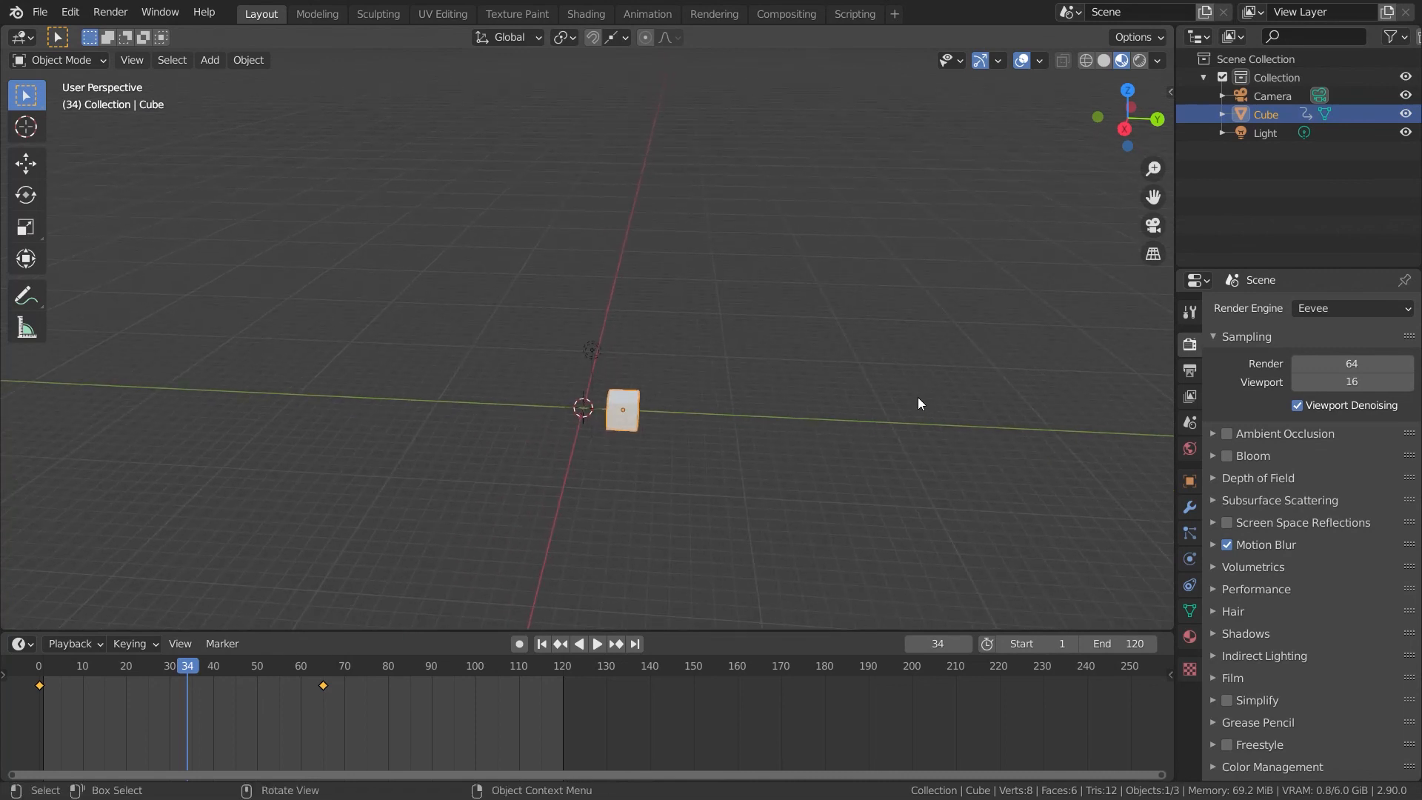